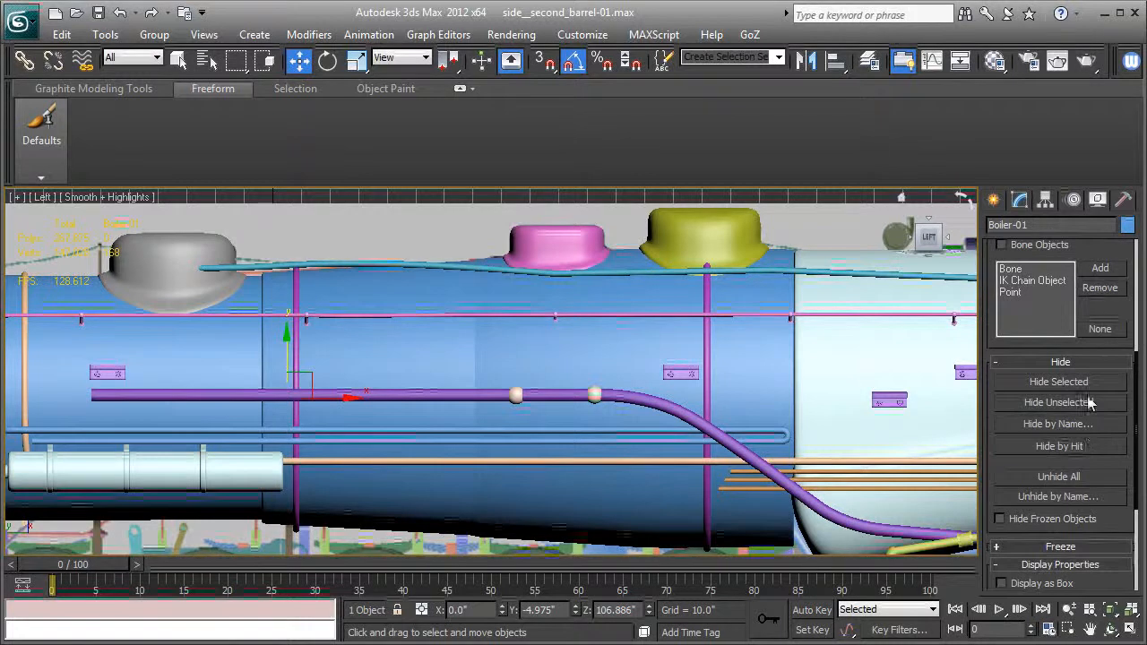
Step: Draw a cylinder about 6.68" in radius and 11.17" high over the purple part of the reference drawing in the Left view
middle_click_drag(778, 419, 788, 357)
scroll(786, 356, "up", 4)
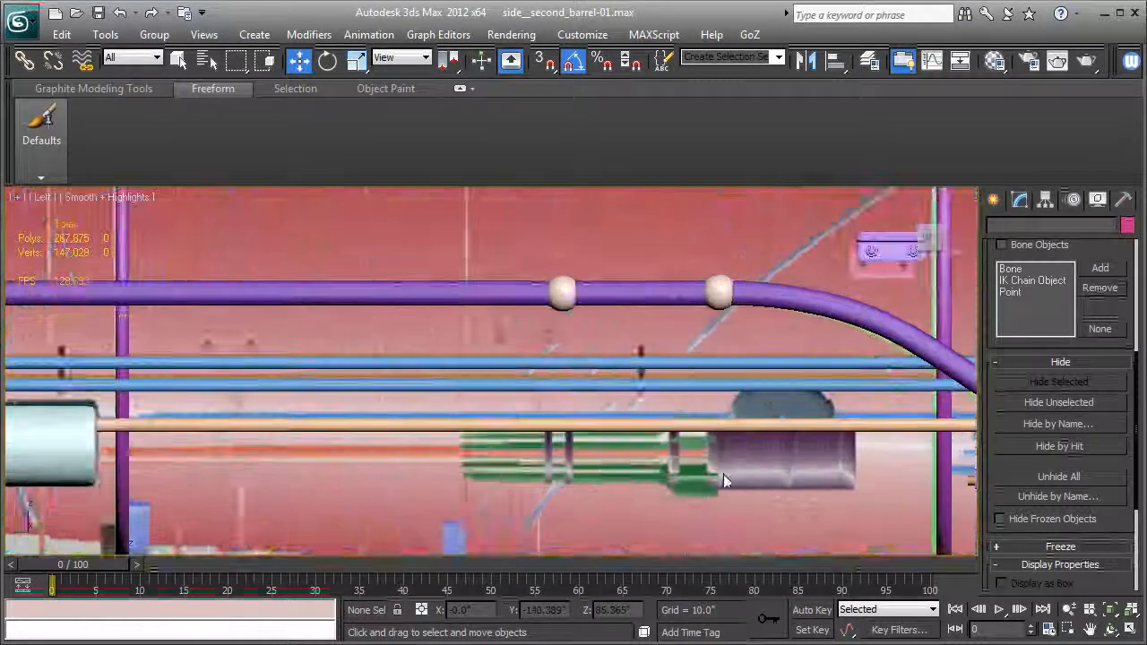
middle_click_drag(722, 470, 623, 432)
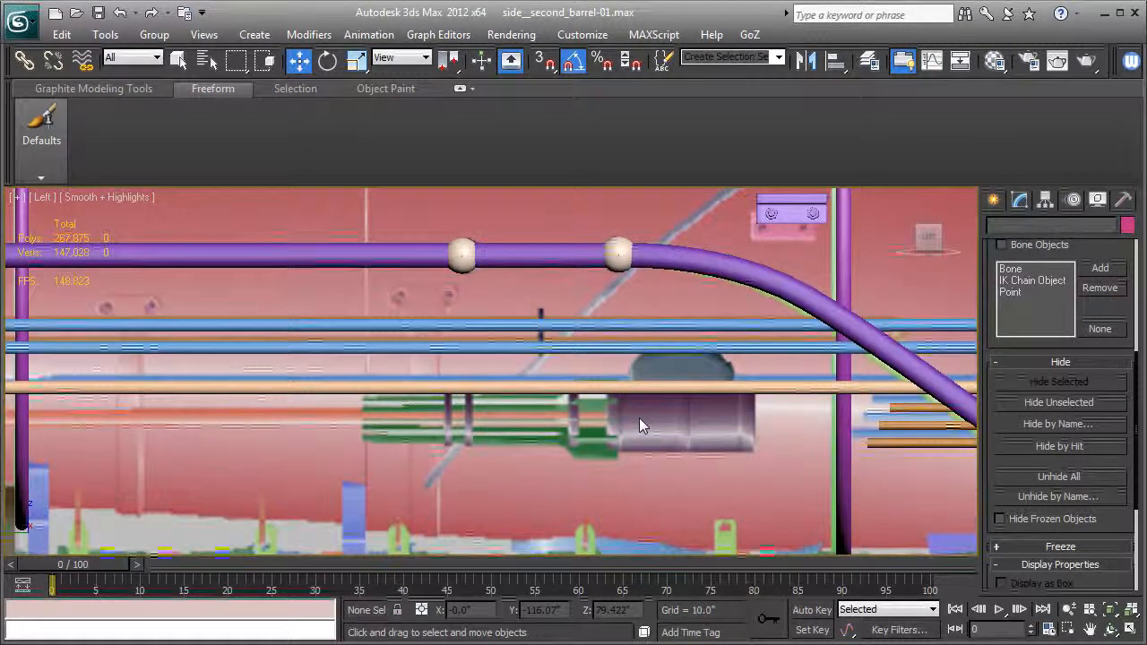
scroll(639, 418, "up", 2)
middle_click_drag(699, 443, 556, 461)
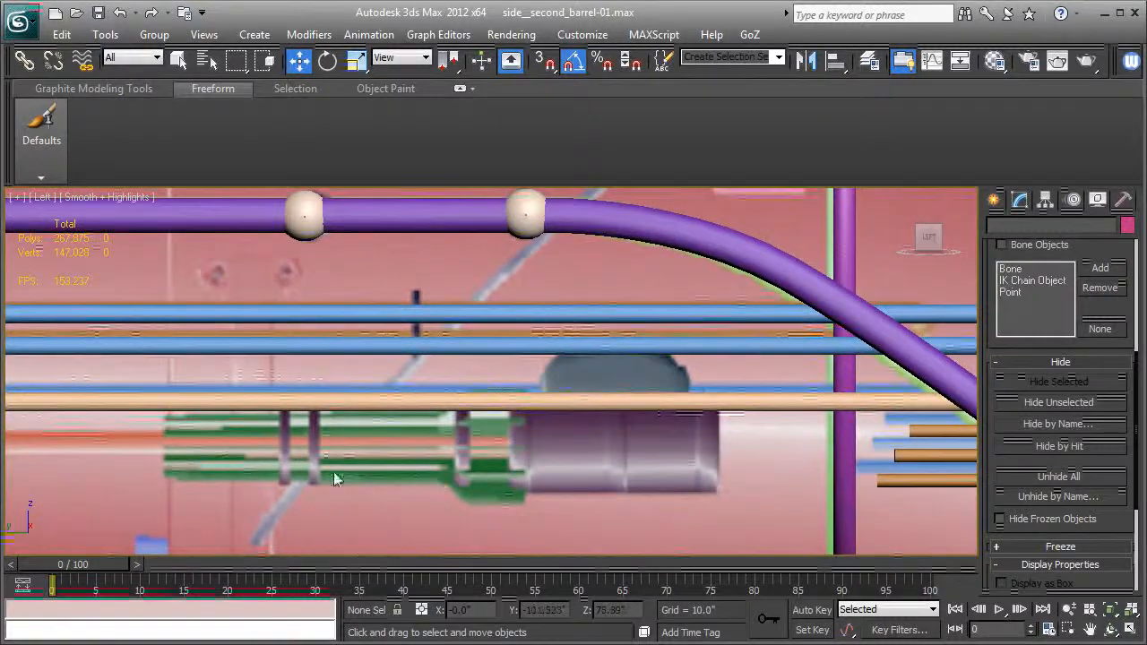
middle_click_drag(192, 461, 154, 425)
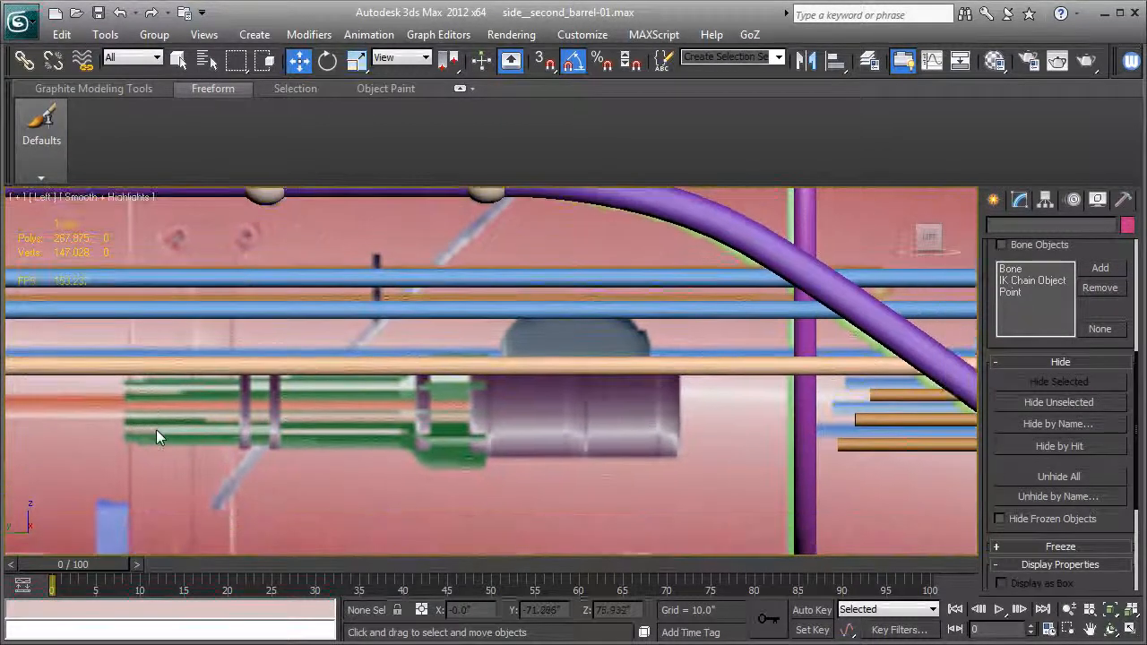
left_click(993, 199)
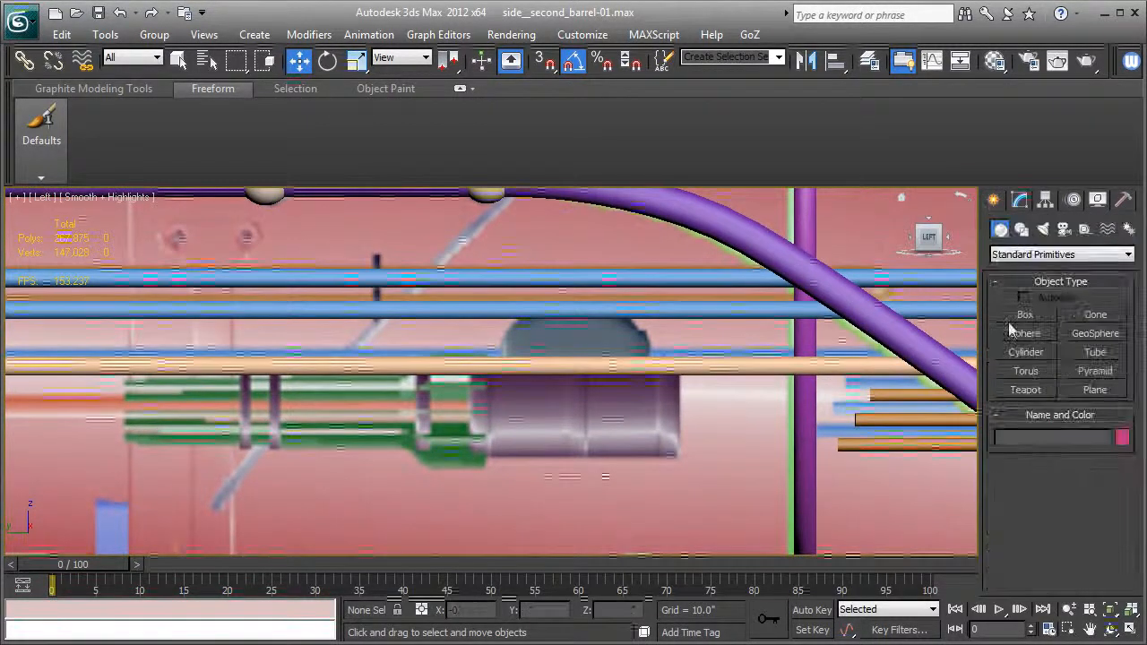
left_click(1026, 353)
middle_click_drag(581, 455, 622, 415)
left_click_drag(617, 379, 669, 396)
key("F3")
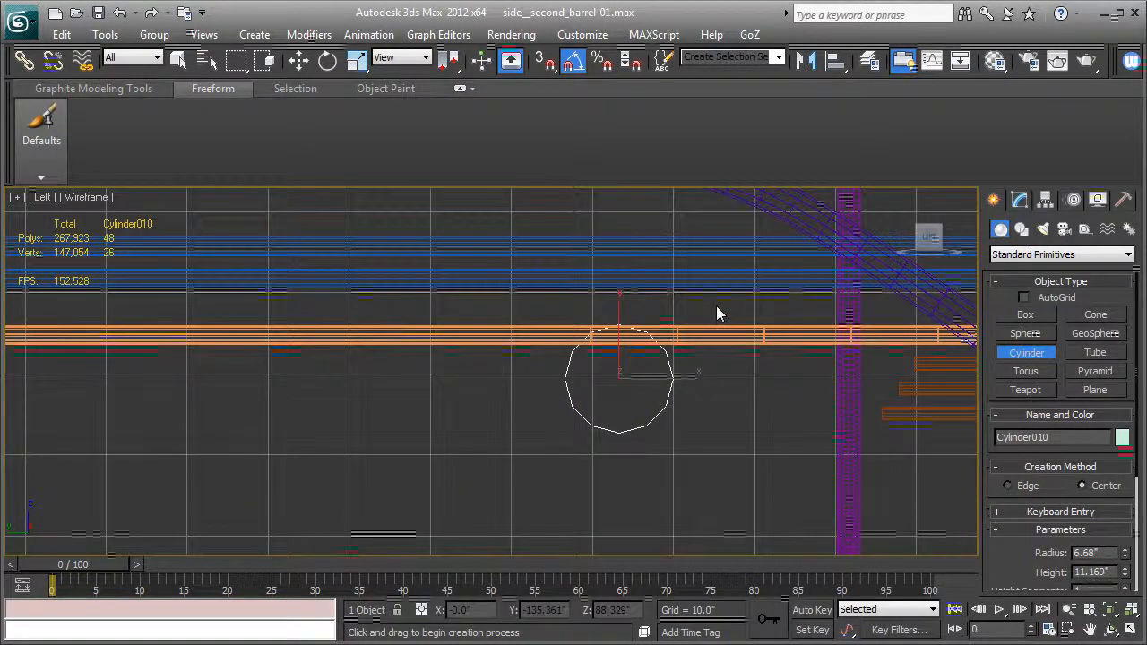
Step: Rotate the new cylinder in the Perspective view so its axis runs lengthwise along the reference part
key("p")
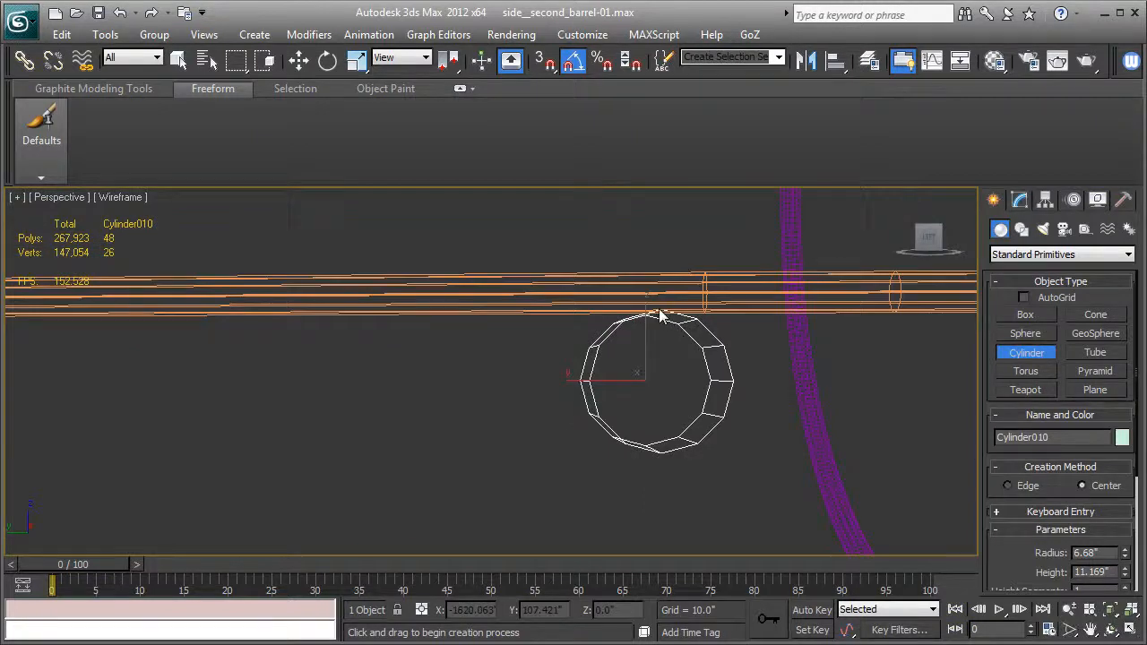
key("z")
scroll(574, 355, "down", 5)
key("F3")
middle_click_drag(575, 350, 533, 405, "alt")
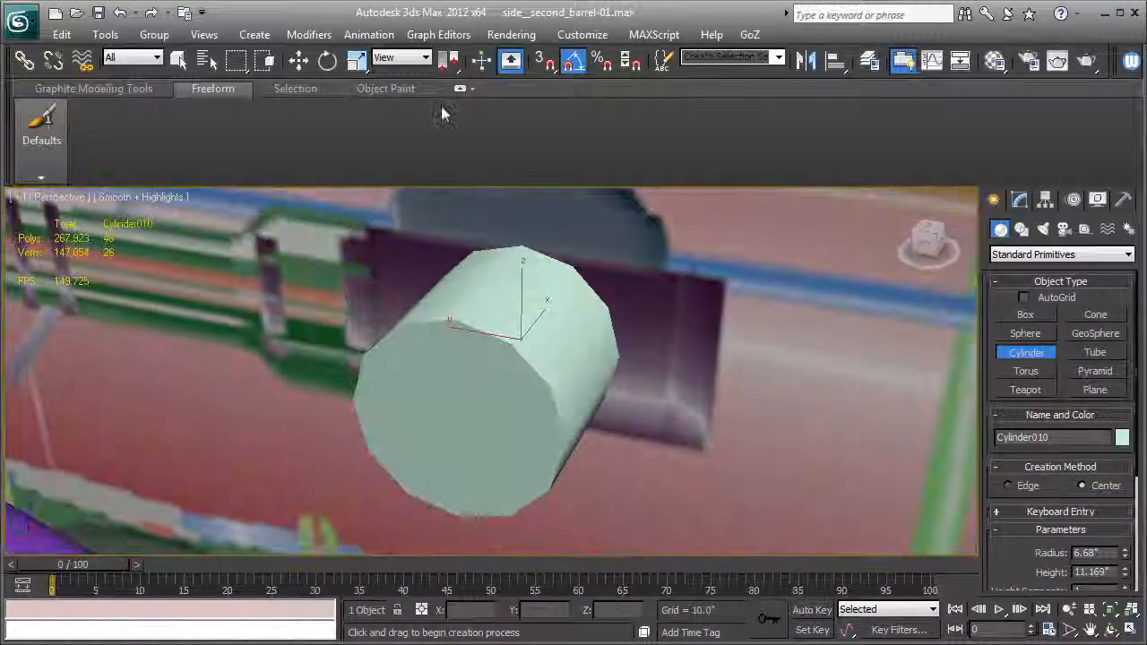
left_click(327, 60)
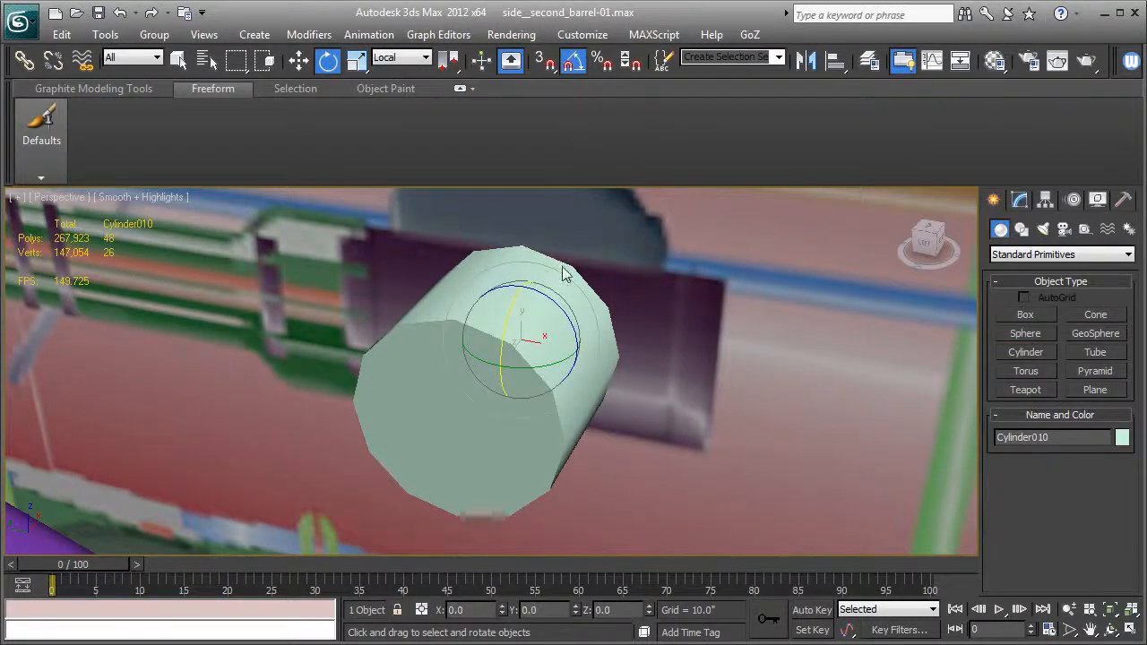
left_click_drag(555, 372, 469, 369)
Step: Move the cylinder along the reference to line up with the purple part and set its height to 26.024"
key("w")
middle_click_drag(436, 263, 457, 366, "alt")
left_click_drag(461, 328, 654, 339)
left_click(1020, 199)
left_click_drag(1125, 478, 1114, 363)
mouse_move(789, 417)
middle_mouse_down("alt")
mouse_move(725, 401)
mouse_move(758, 376)
mouse_move(737, 372)
mouse_move(769, 408)
middle_mouse_up("alt")
key("F3")
key("F3")
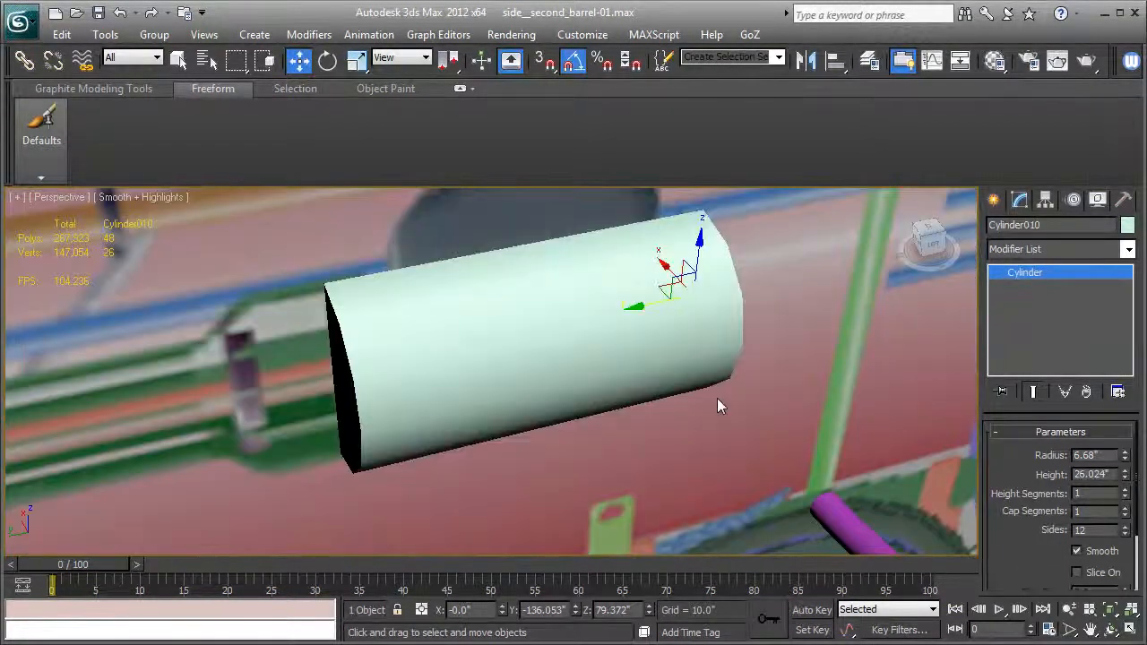
Step: Show edged faces in the viewport and set the cylinder's height segments to 5
key("F4")
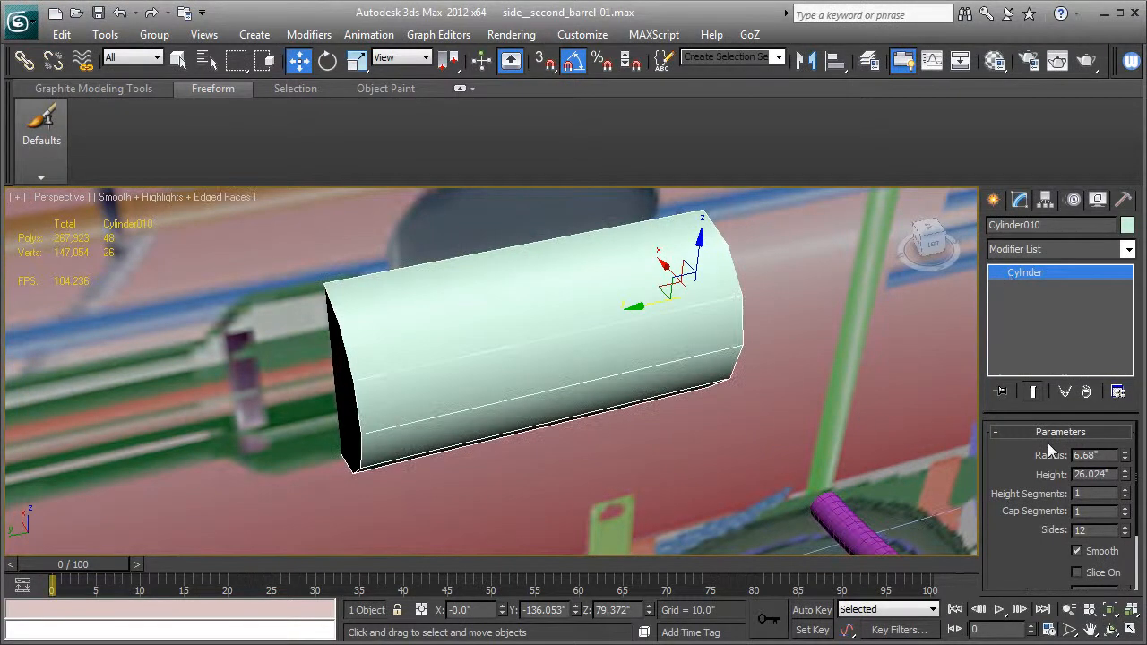
double_click(1079, 530)
left_click(1125, 490)
left_click(1125, 490)
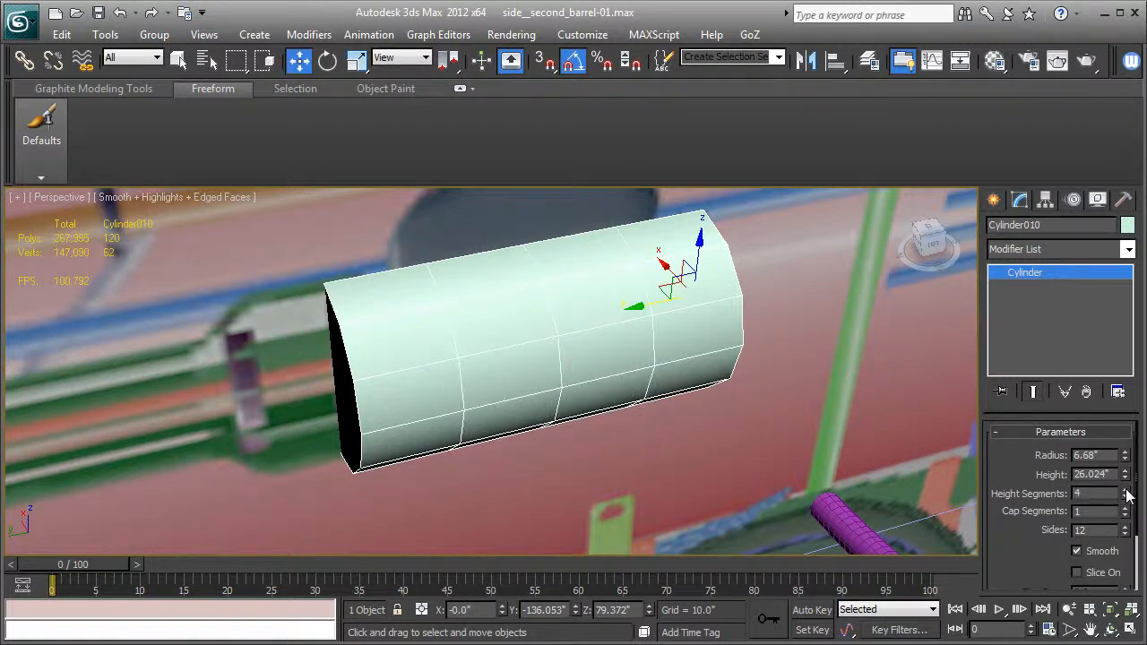
left_click(1126, 490)
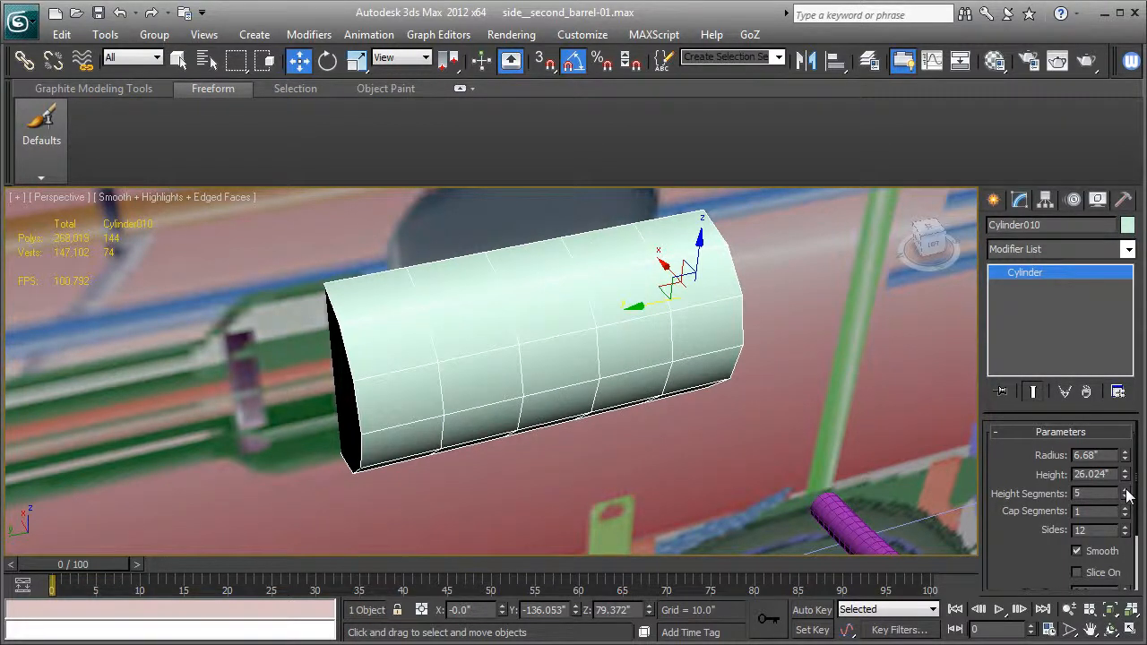
Step: Convert the cylinder to an Editable Poly and expand its sub-object levels
right_click(1049, 273)
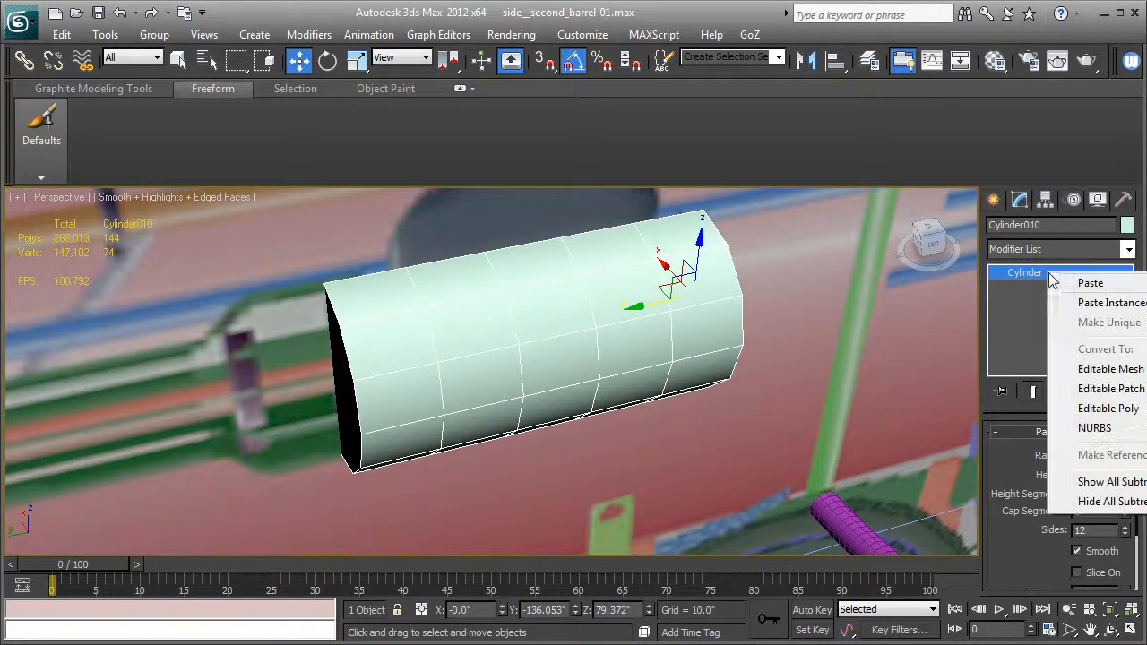
left_click(1117, 407)
left_click(997, 273)
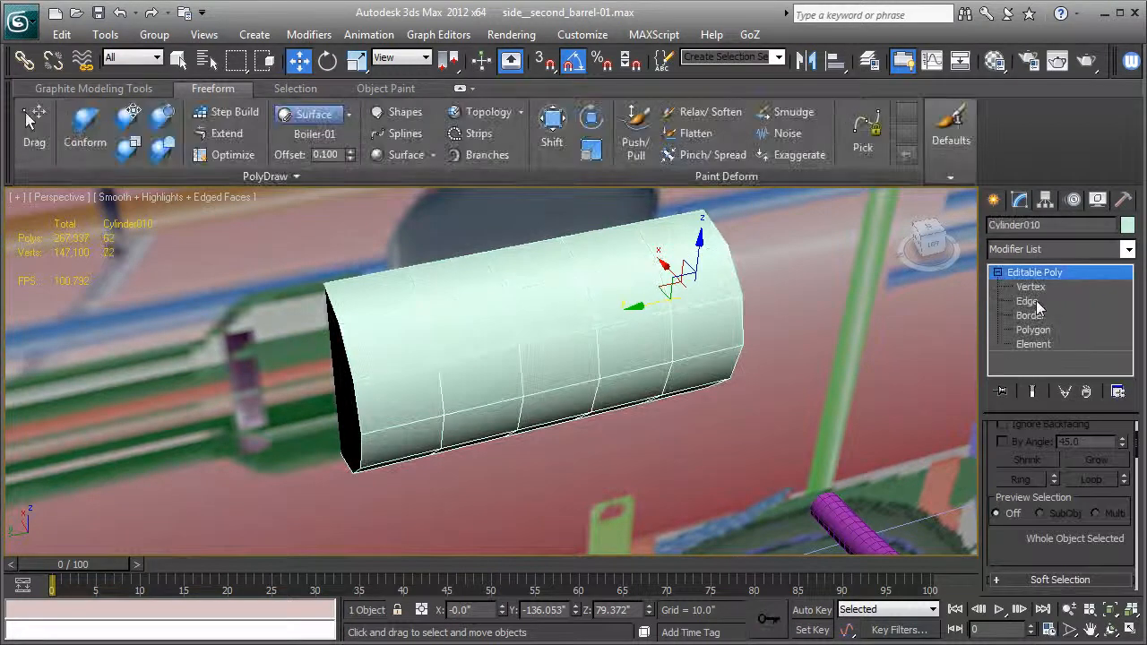
left_click(1028, 301)
middle_click_drag(565, 316, 565, 283, "alt")
Step: Select both end cap polygons, switch them to their rim edges and chamfer those edges by 1.0"
left_click(1033, 329)
left_click(340, 379)
middle_click_drag(341, 379, 546, 347, "alt")
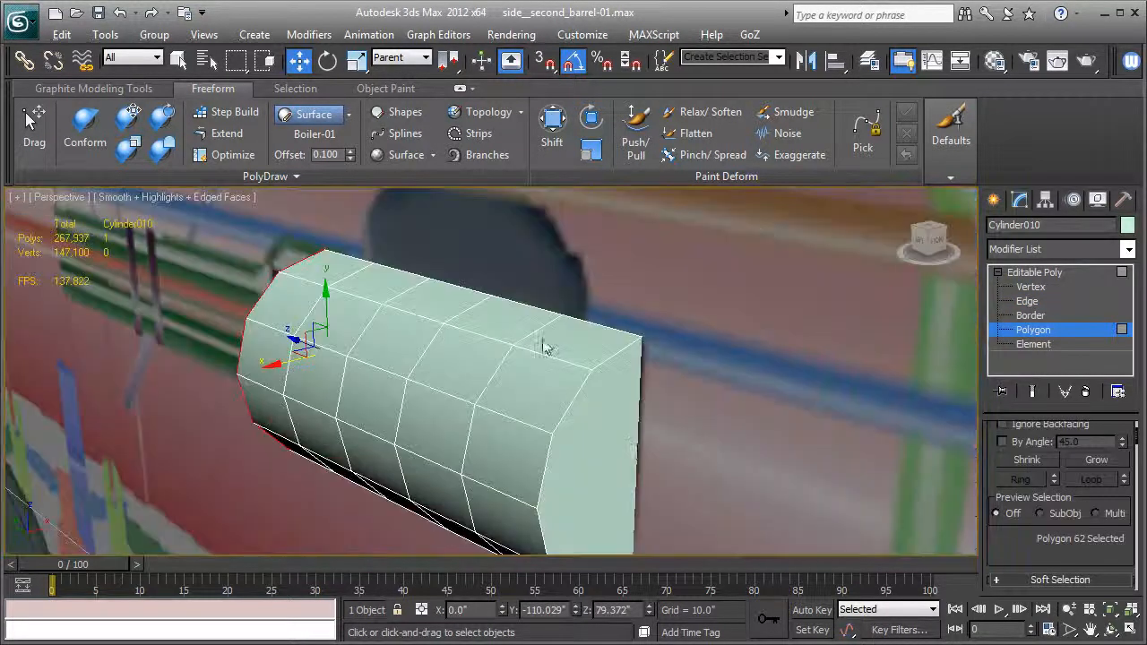
left_click(584, 454, "ctrl")
scroll(1036, 517, "down", 1)
scroll(1039, 515, "up", 1)
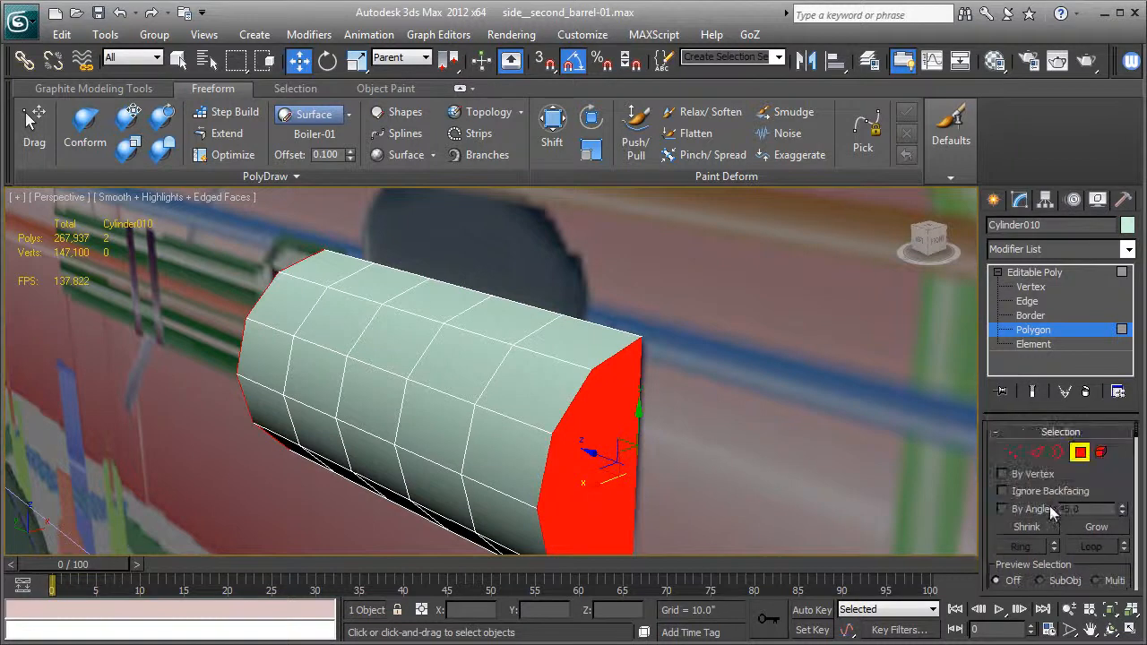
left_click(1036, 454)
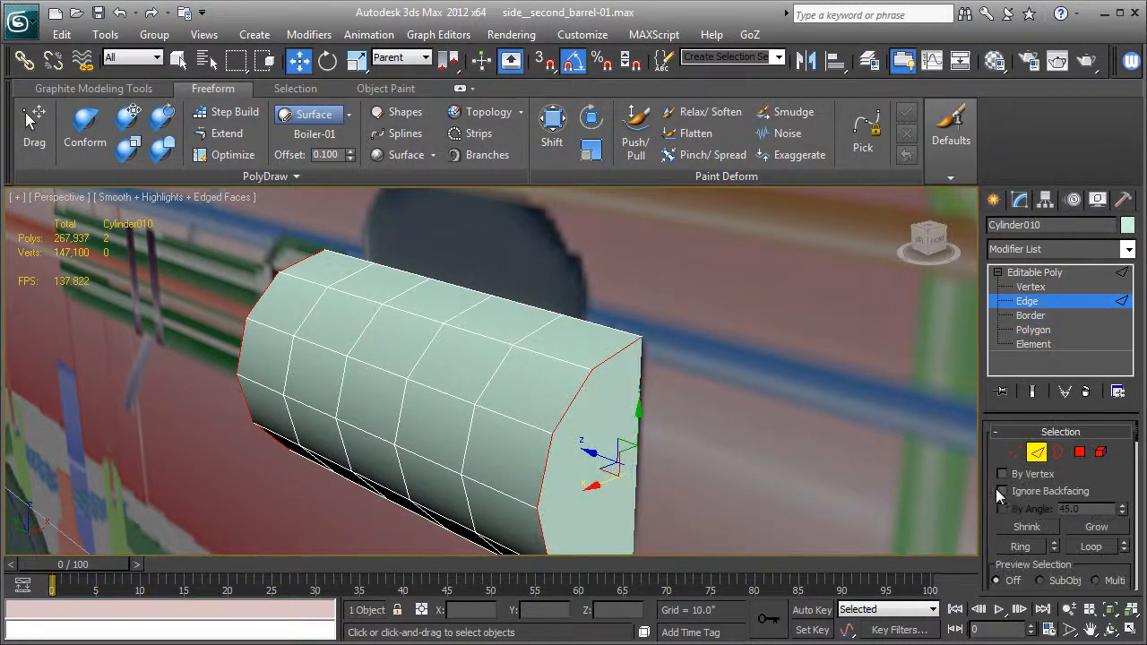
scroll(1000, 492, "down", 4)
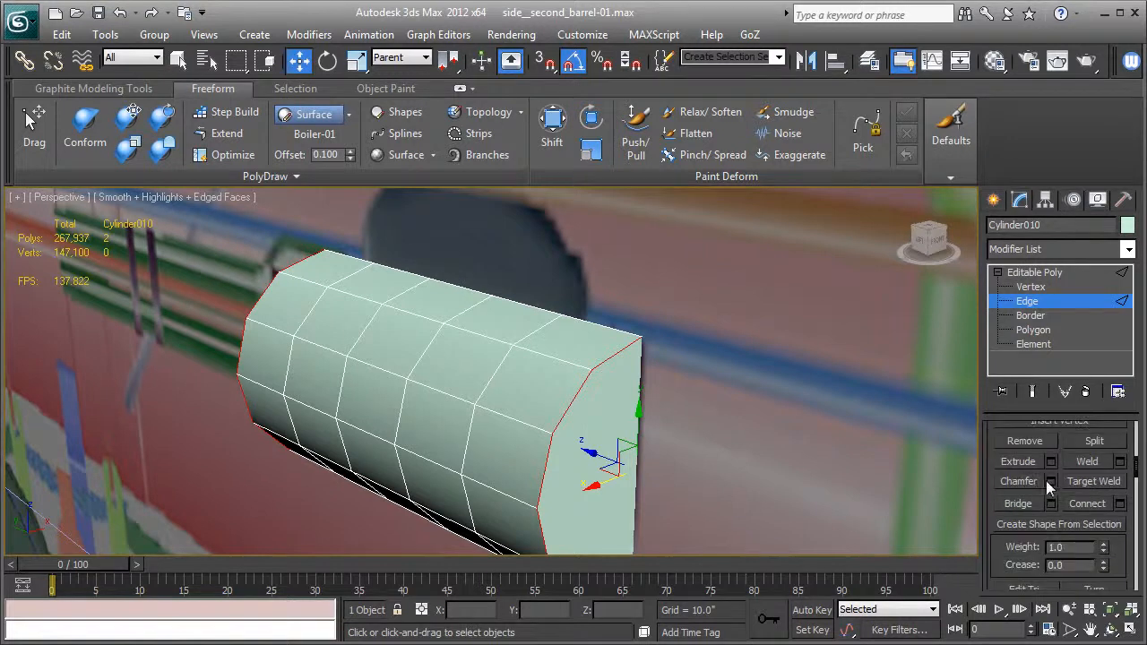
left_click(1050, 481)
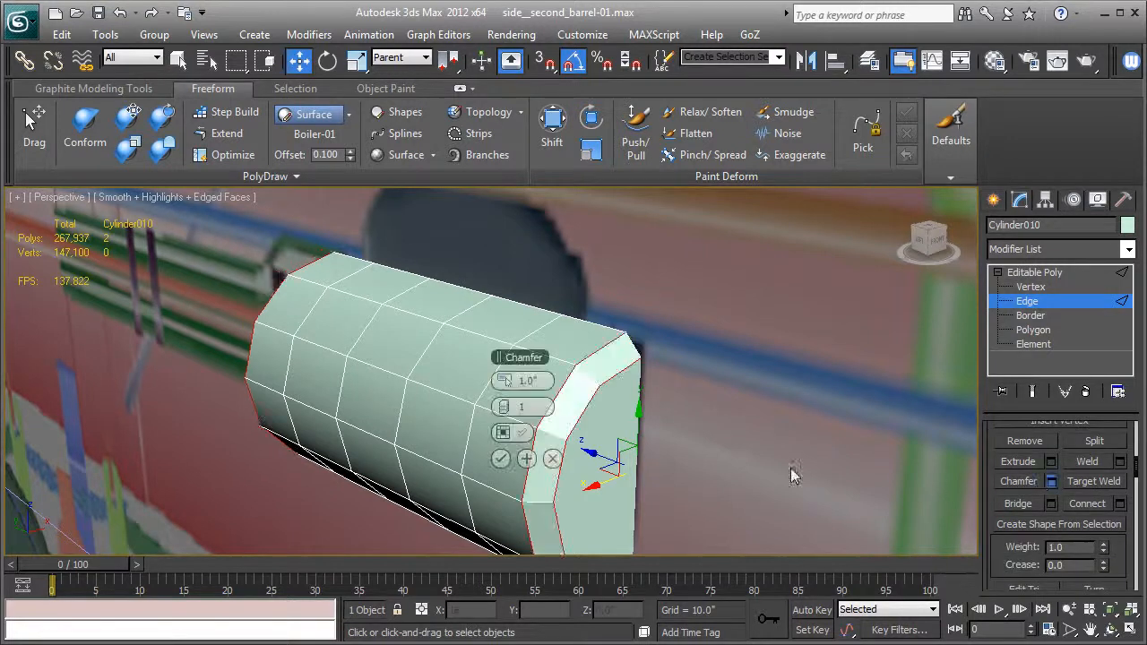
left_click(501, 460)
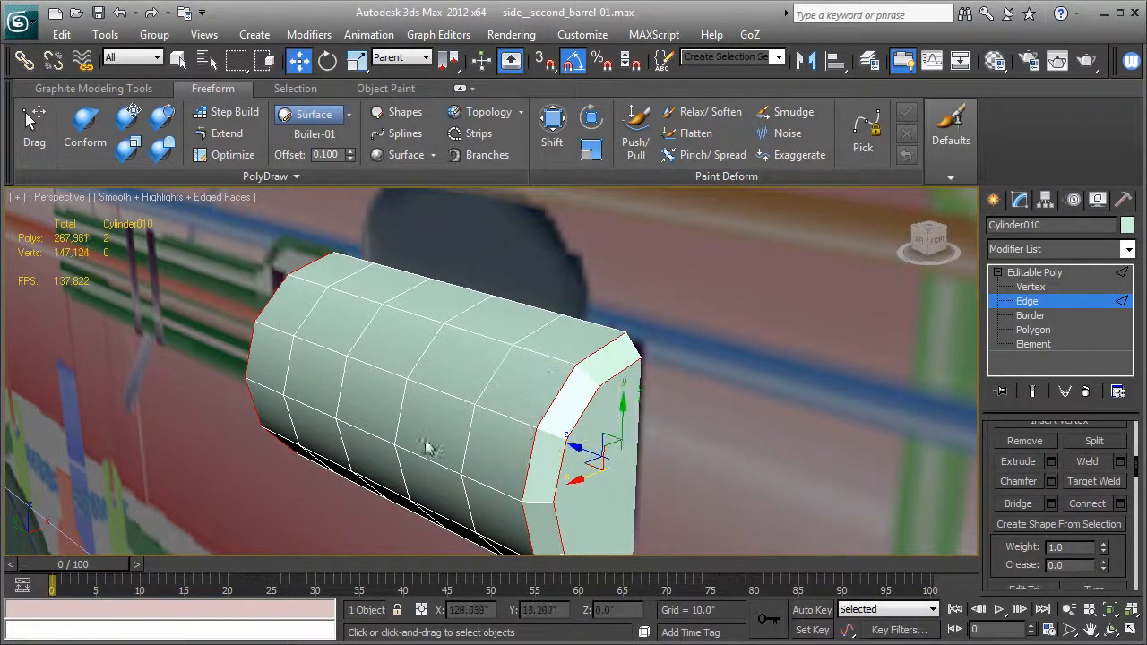
Step: Inset both end cap polygons of the cylinder by 1.627"
left_click(1023, 329)
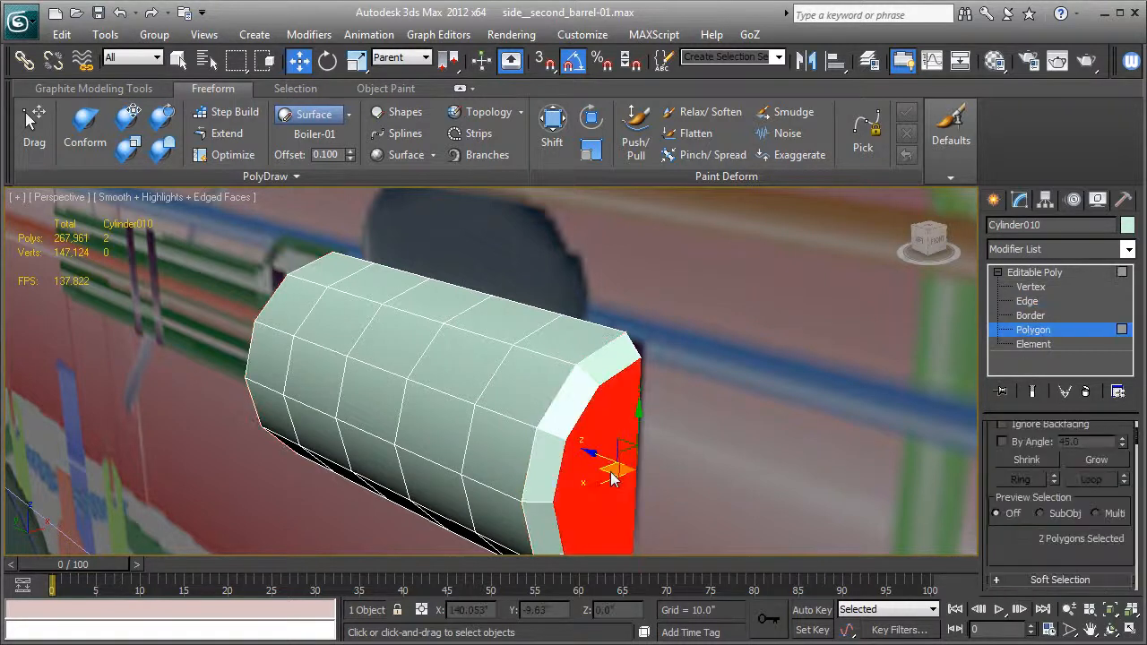
mouse_move(430, 463)
middle_mouse_down("alt")
mouse_move(497, 453)
mouse_move(425, 452)
middle_mouse_up("alt")
scroll(1004, 532, "down", 5)
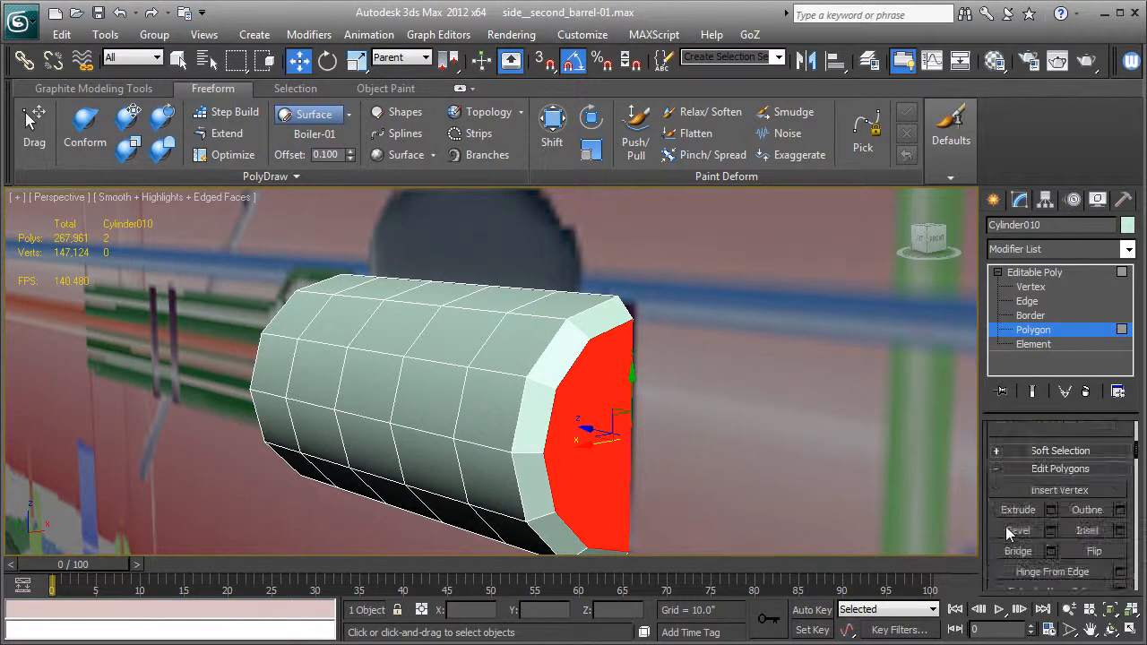
left_click(1119, 531)
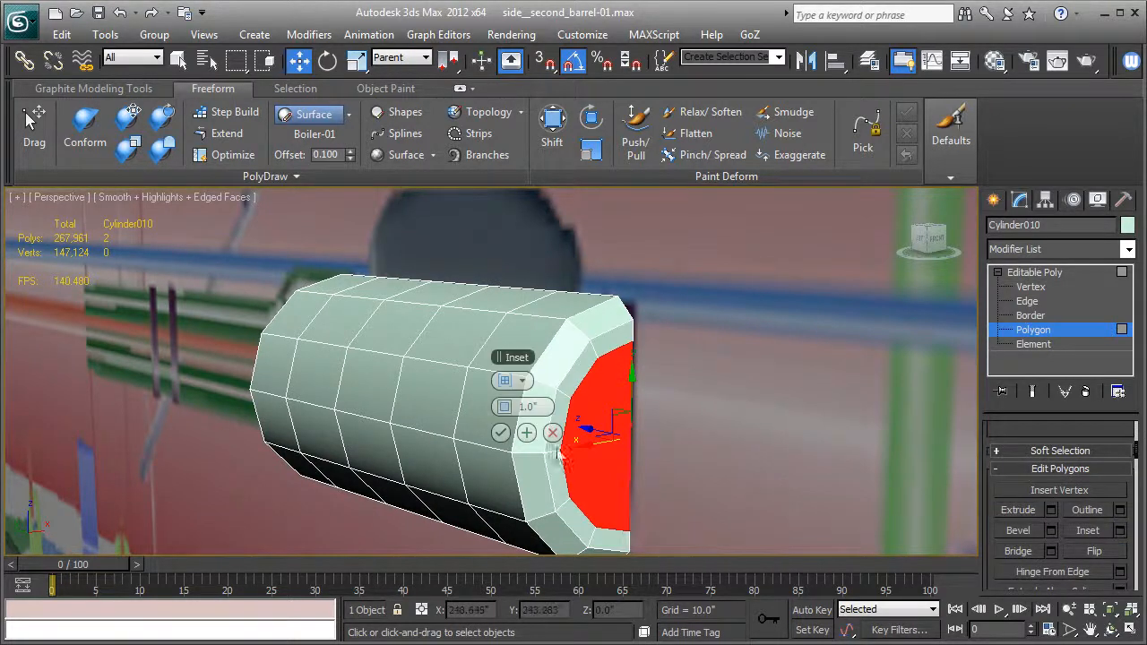
left_click_drag(513, 407, 515, 408)
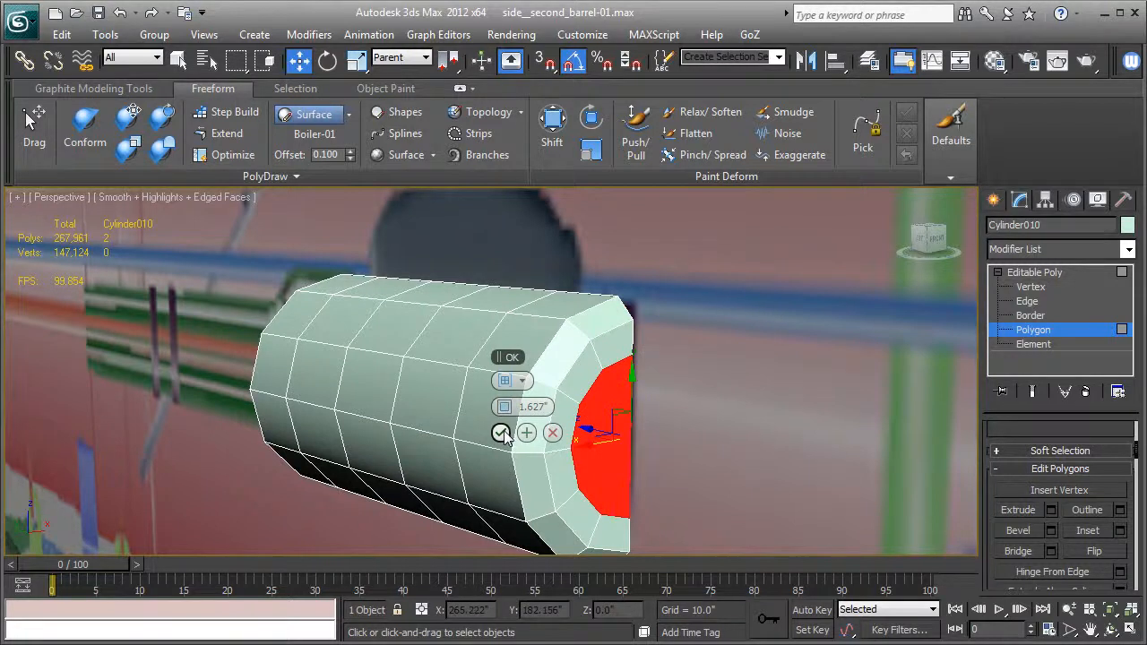
left_click(502, 435)
Step: Connect the lengthwise edge rings of the first and last segments to add one edge loop near each end
middle_click_drag(532, 410, 635, 454, "alt")
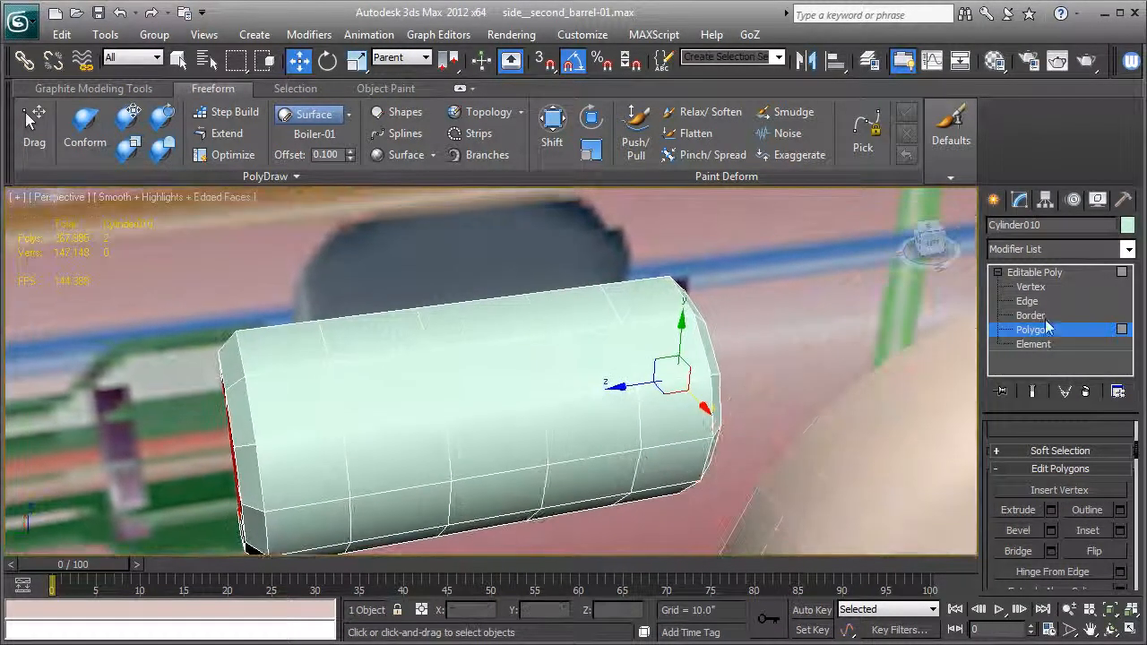
left_click(1026, 301)
left_click(658, 330)
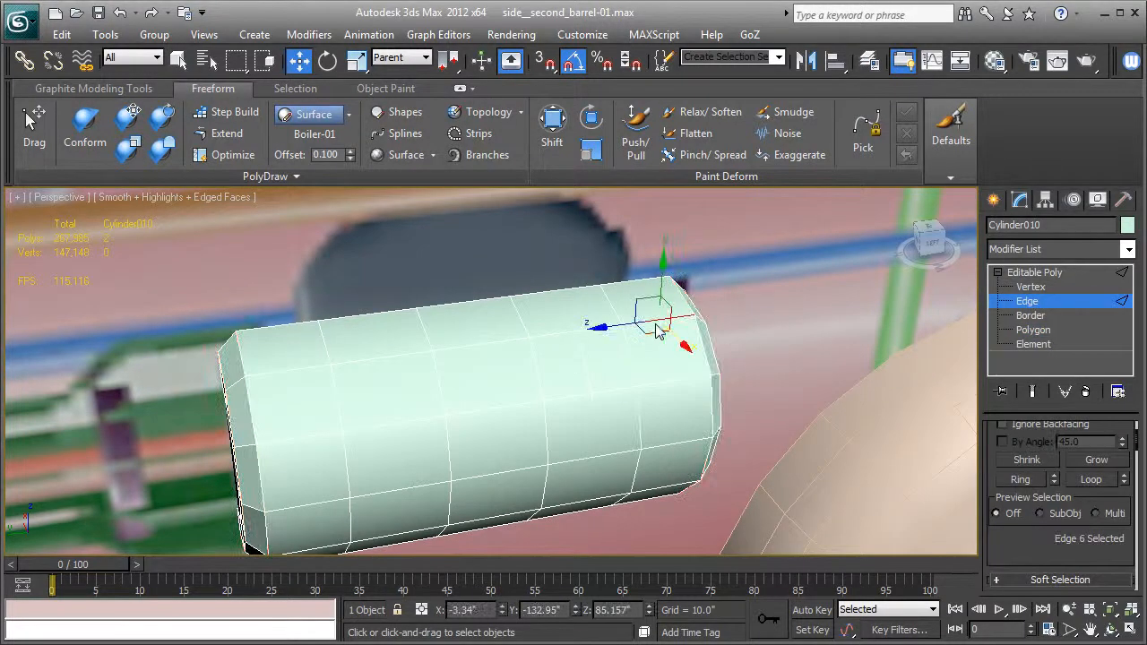
left_click(284, 381, "ctrl")
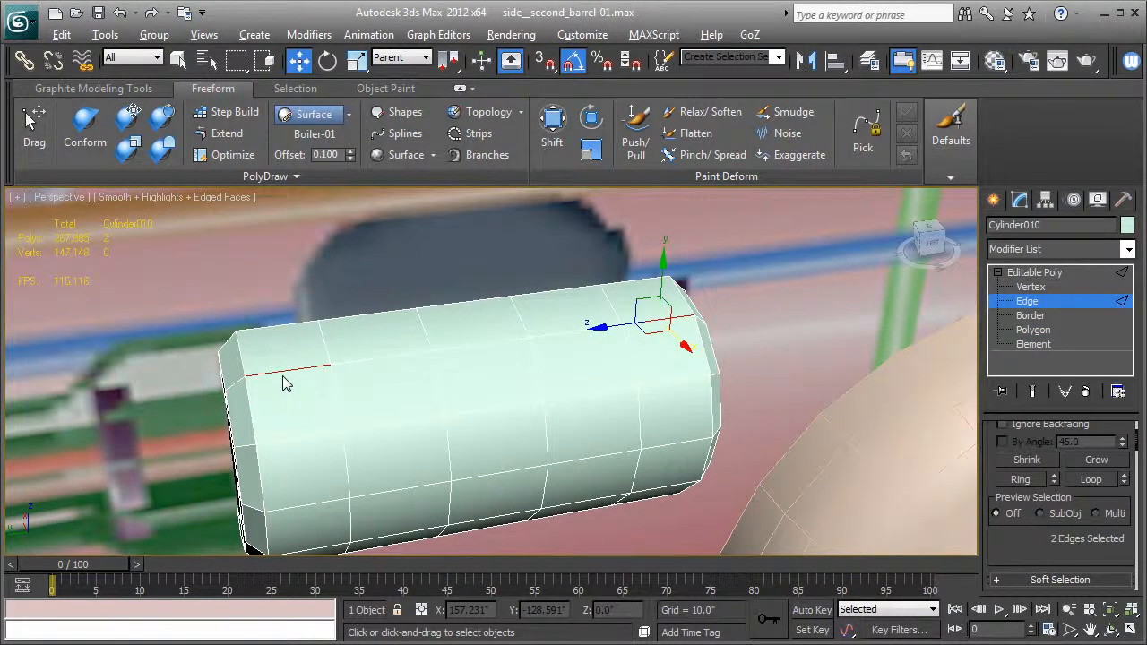
key("alt+r")
key("ctrl+shift+e")
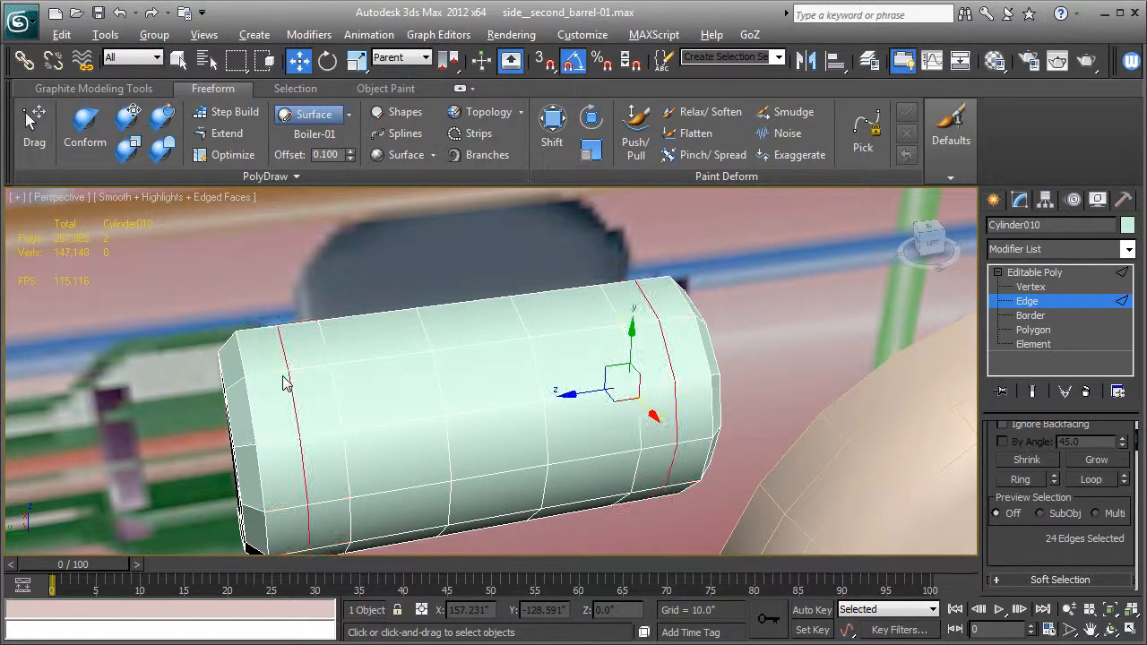
middle_click_drag(392, 448, 359, 452, "alt")
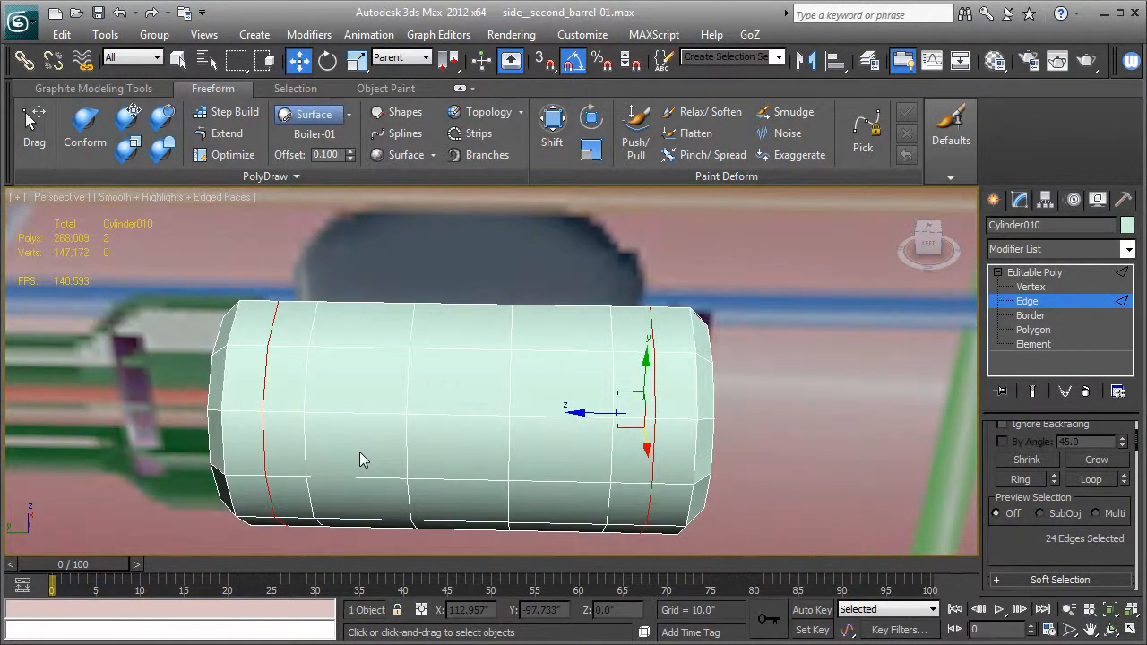
Step: Isolate the cylinder and select all polygons of both ends, from the caps up to the newly added edge loops
key("alt+q")
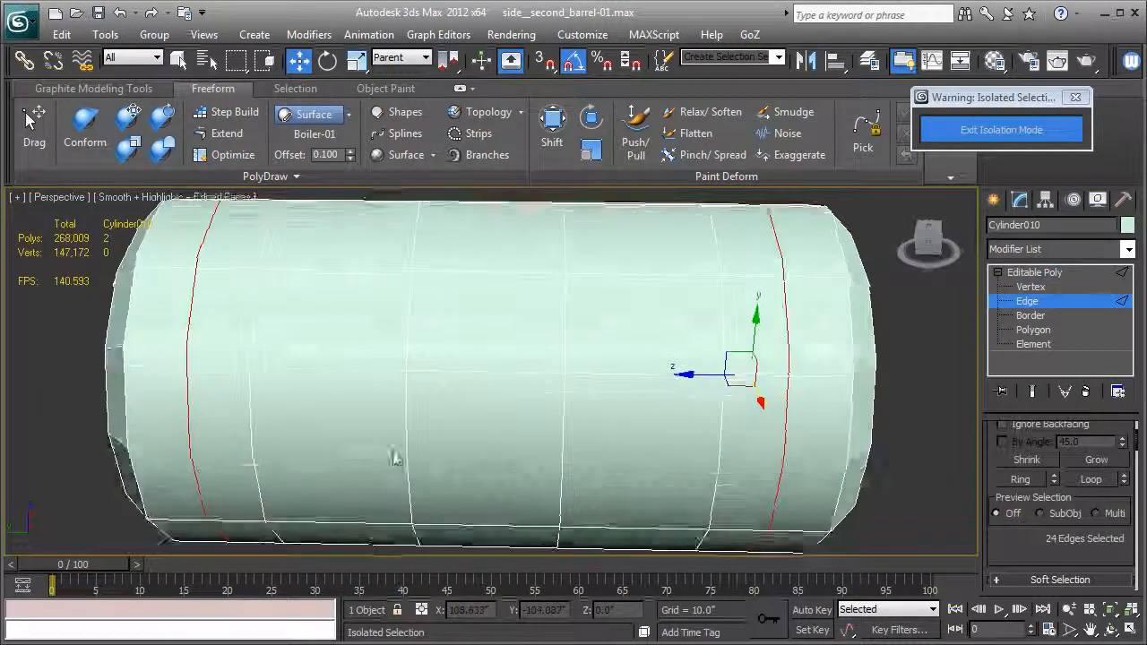
left_click(1030, 330)
left_click_drag(200, 237, 297, 513)
middle_click_drag(463, 502, 464, 512, "alt")
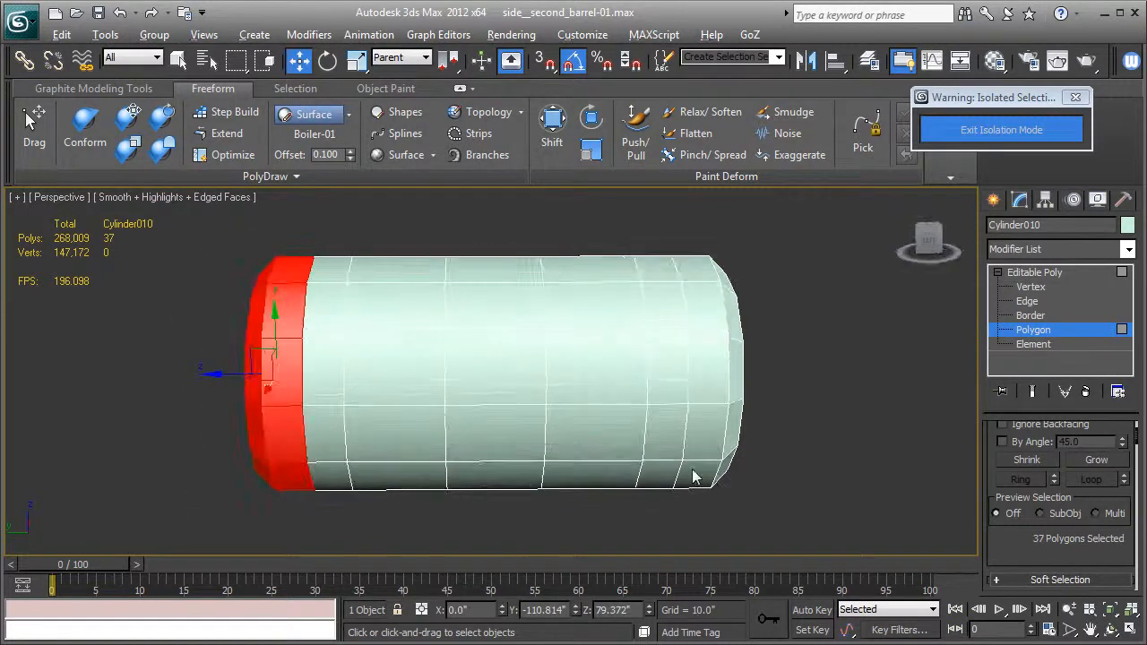
left_click_drag(727, 242, 703, 222, "ctrl")
middle_click_drag(465, 334, 622, 377, "alt")
left_click(446, 431, "ctrl")
left_click(393, 401, "ctrl")
middle_click_drag(388, 402, 490, 535, "alt")
scroll(501, 509, "up", 2)
scroll(490, 535, "down", 3)
left_click_drag(287, 221, 411, 382, "ctrl")
middle_click_drag(407, 384, 448, 405, "alt")
scroll(464, 444, "up", 3)
middle_click_drag(464, 444, 500, 445, "alt")
scroll(1075, 538, "down", 4)
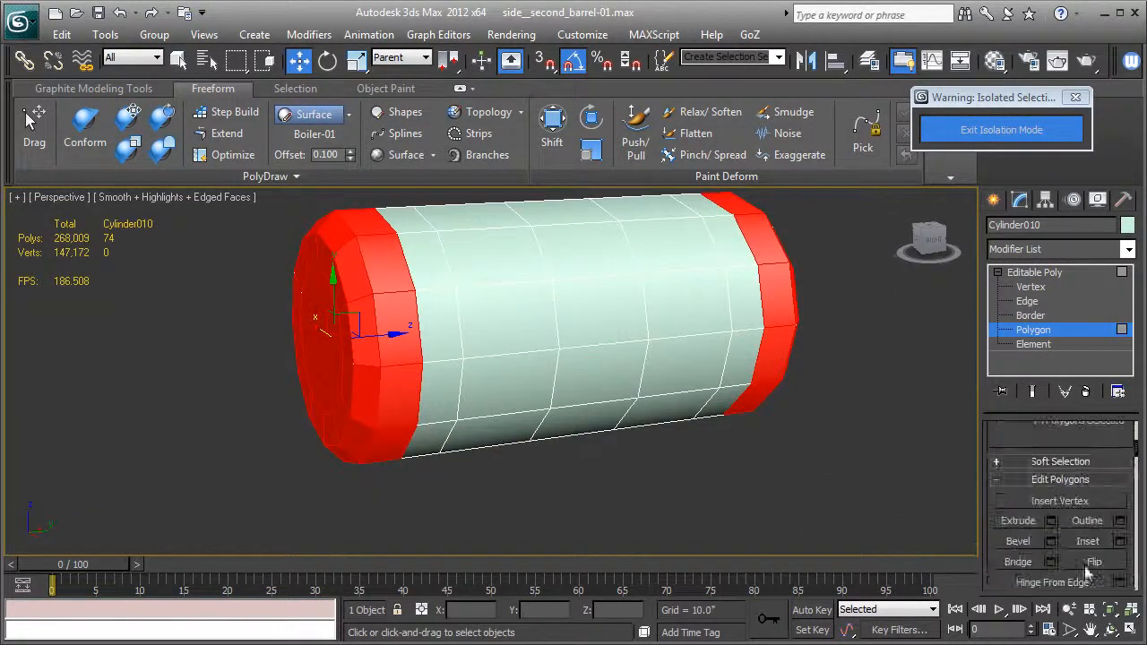
Step: Extrude the selected polygons at both ends of the cylinder by 0.316" along their local normals
left_click(1051, 520)
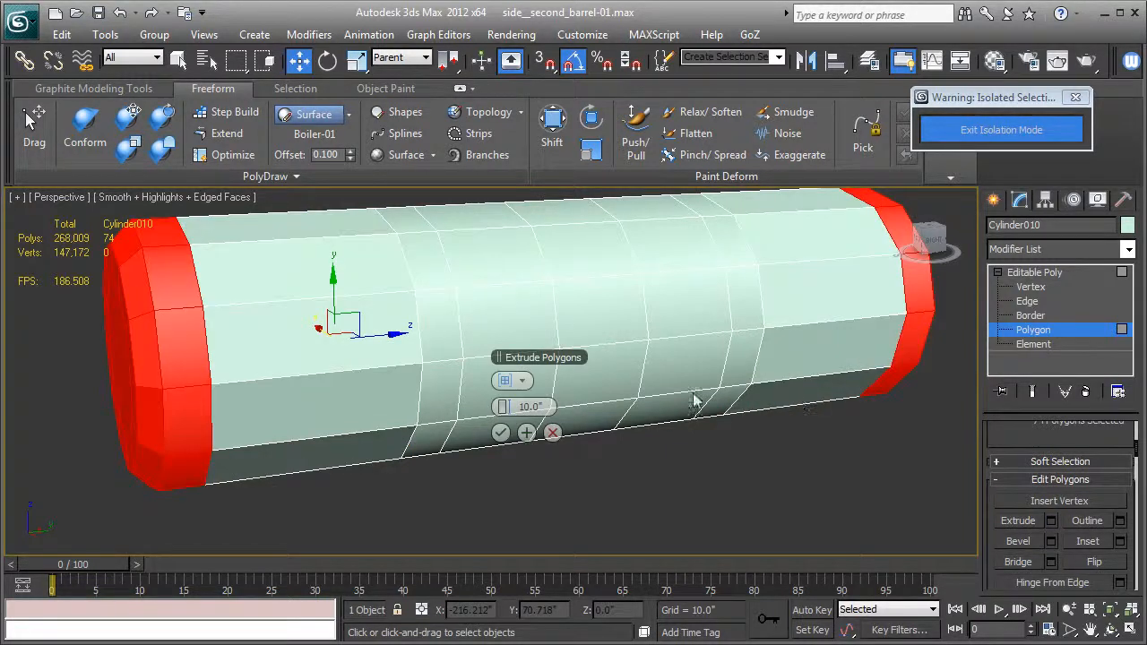
right_click(502, 408)
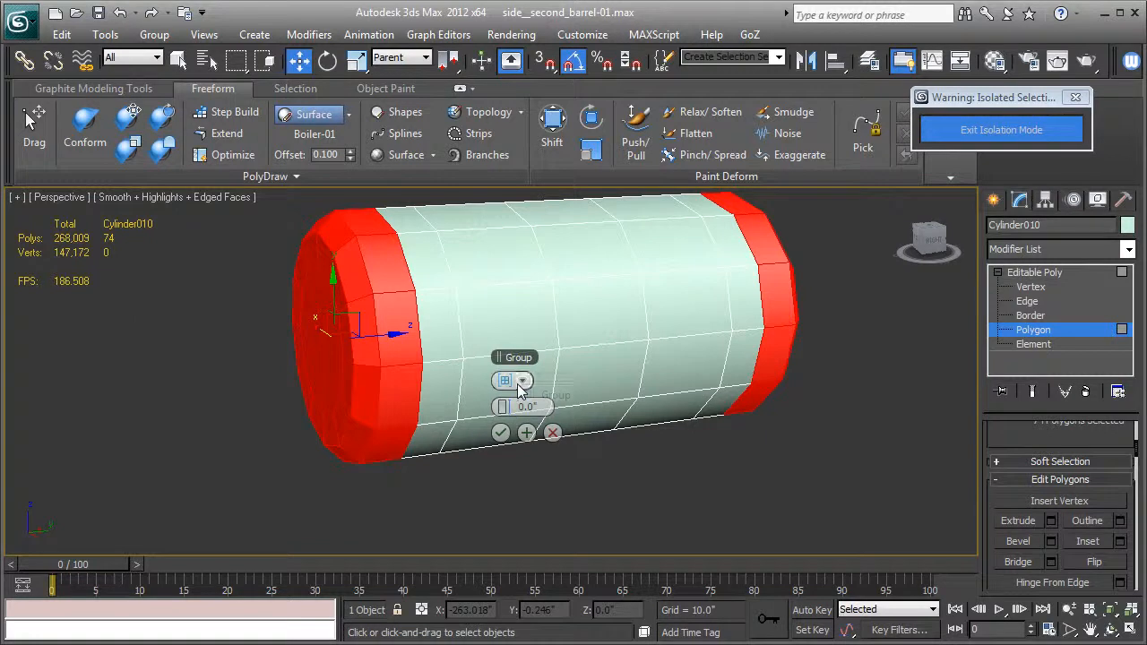
left_click(522, 381)
left_click(541, 414)
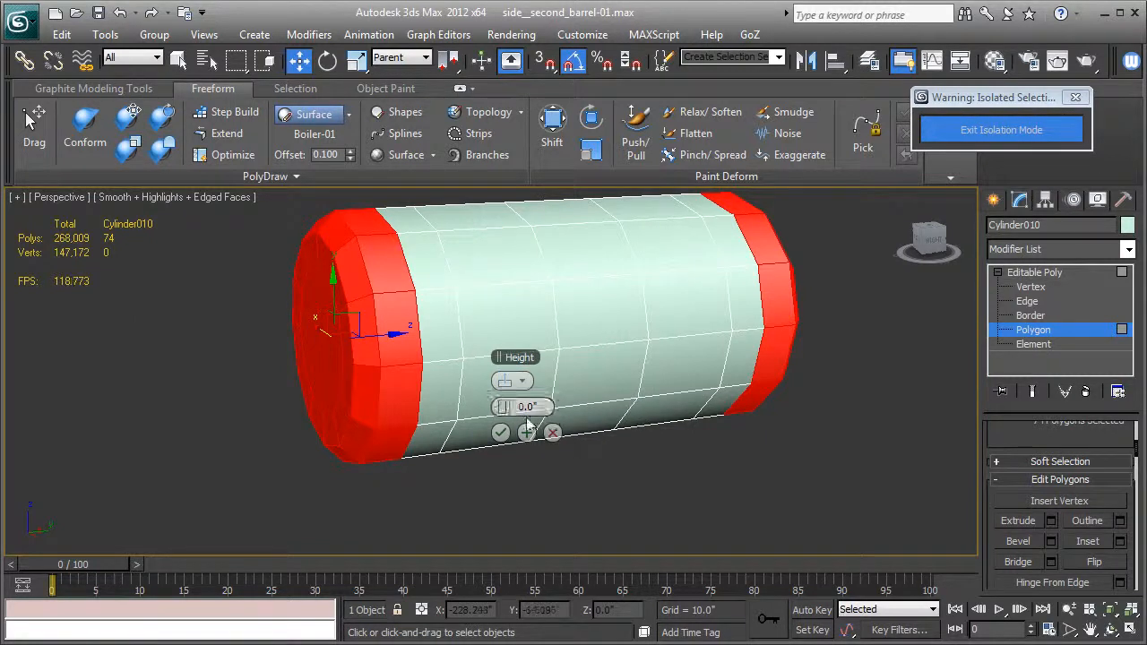
left_click_drag(509, 409, 509, 408)
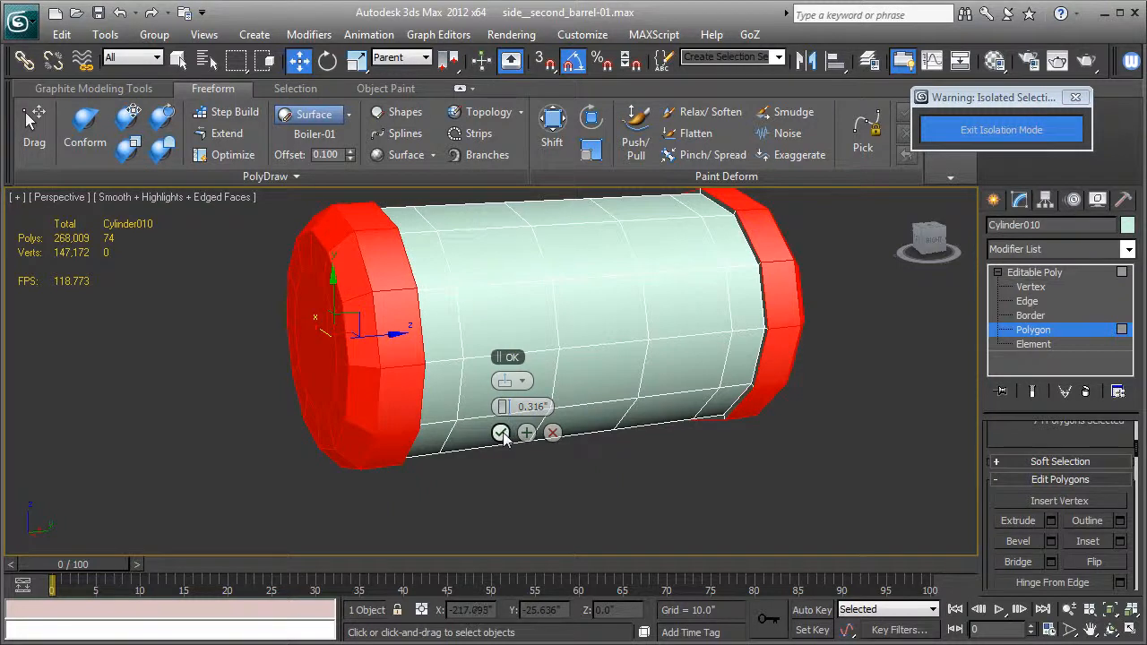
left_click(502, 434)
Step: Leave polygon editing and apply a TurboSmooth modifier with 2 iterations to the cylinder
key("F4")
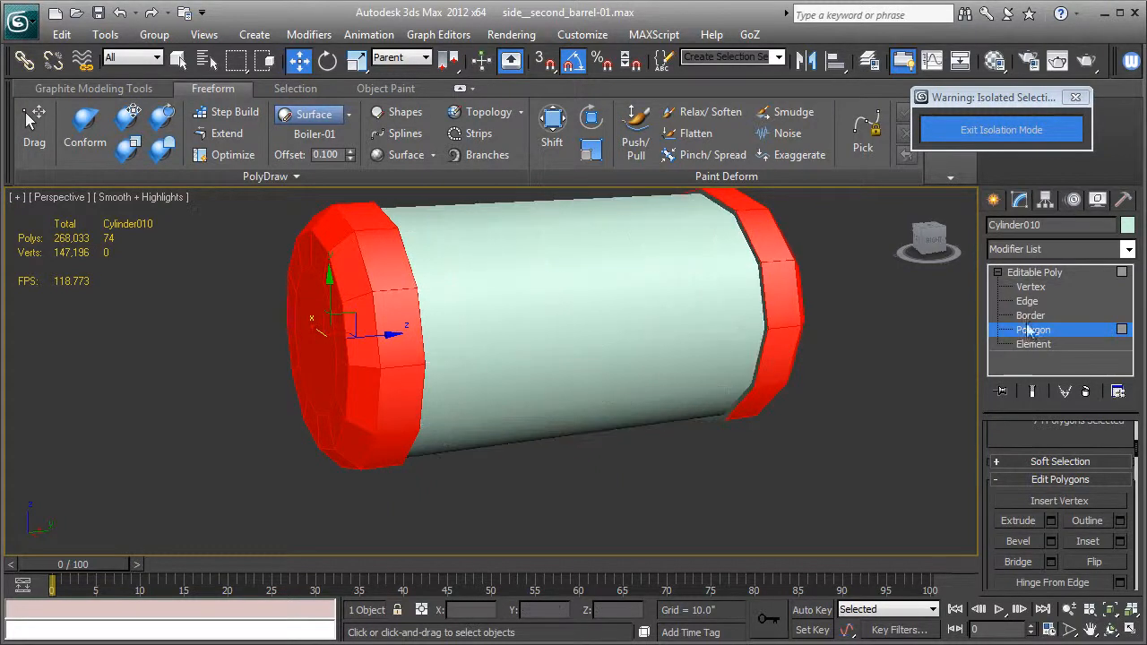
left_click(1035, 272)
left_click(1053, 249)
scroll(1053, 249, "down", 10)
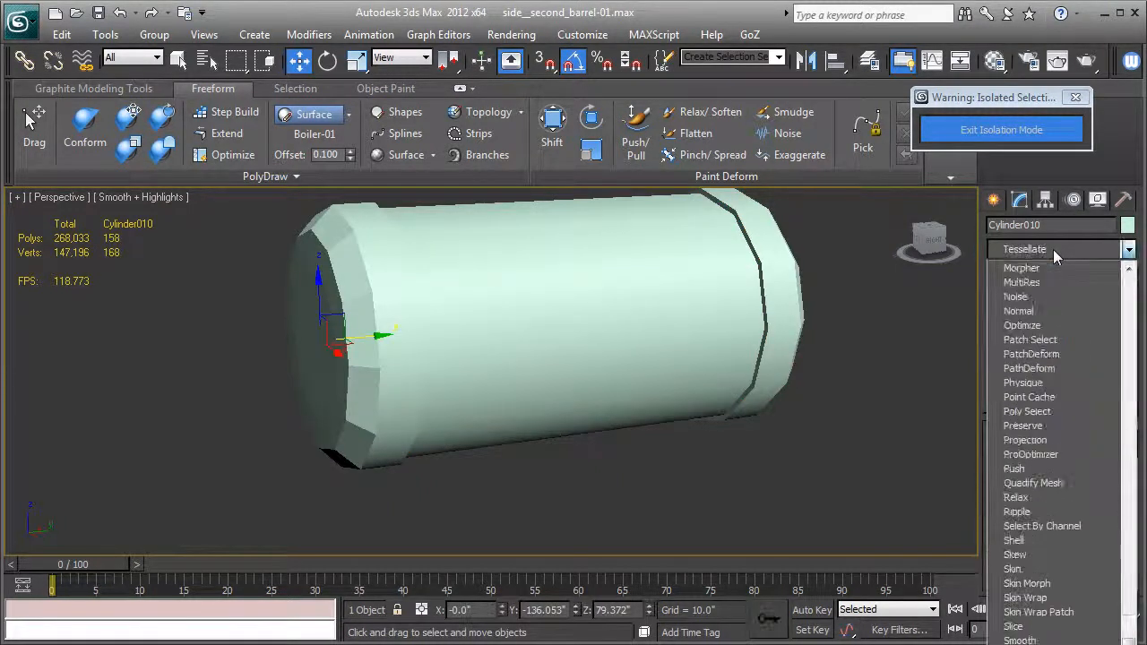
key("t")
key("Return")
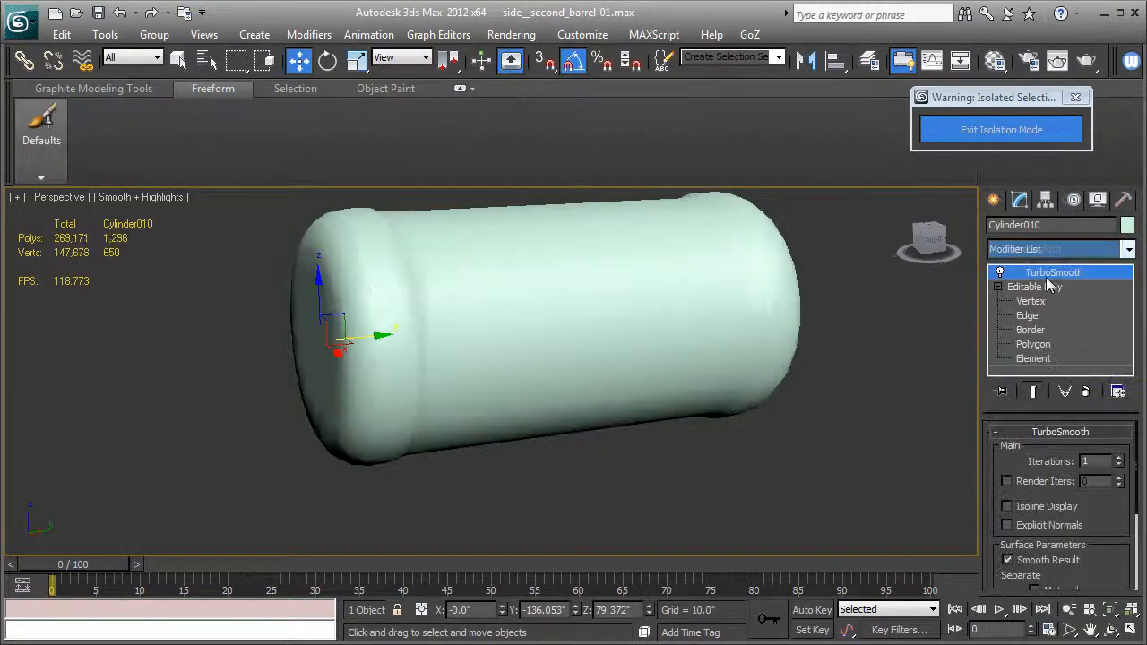
left_click(1118, 460)
middle_click_drag(899, 468, 588, 466, "alt")
key("F4")
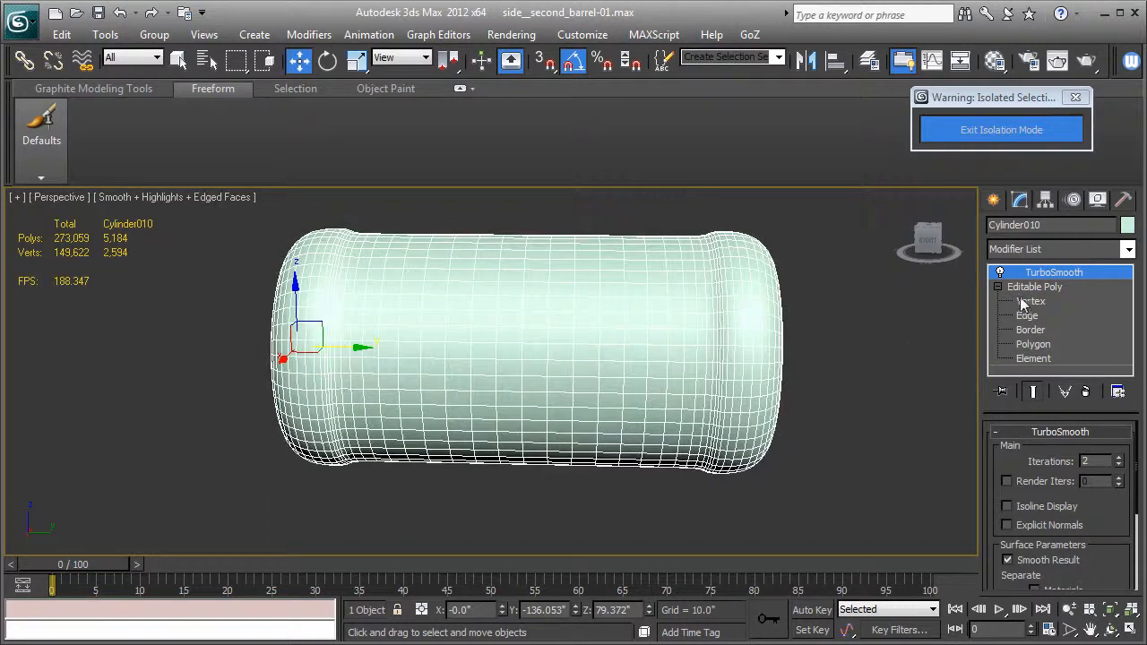
Step: Select the edge loop just inside the raised band at one end and move it close against that band
left_click(1028, 316)
middle_click_drag(710, 432, 736, 439, "alt")
right_click(706, 361)
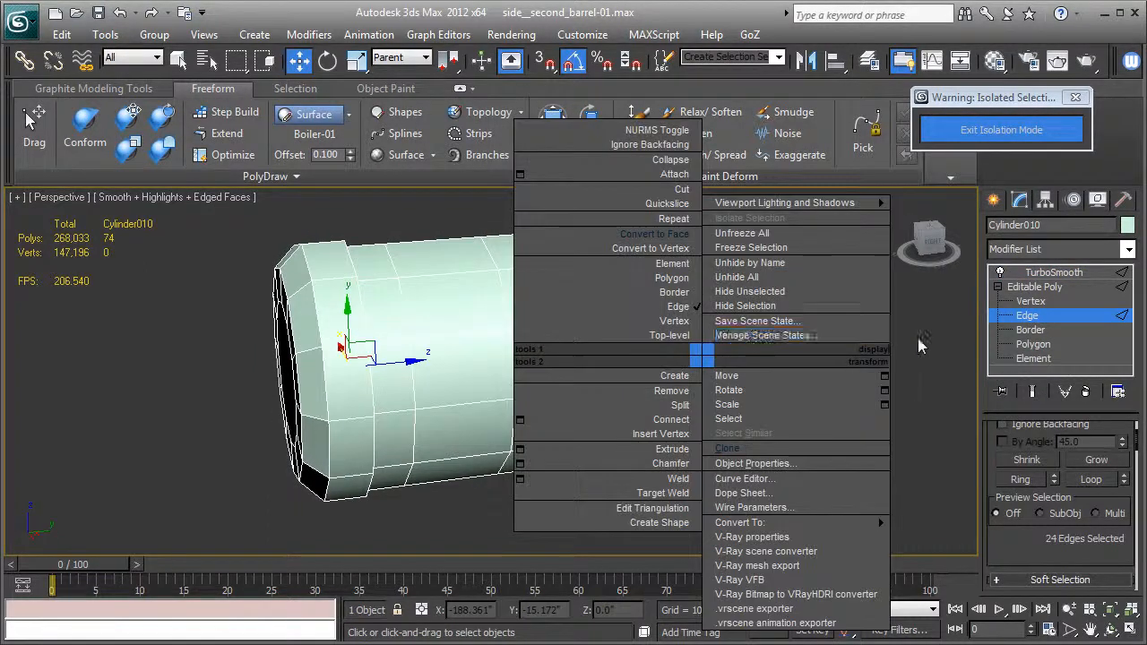
key("Escape")
left_click(704, 359)
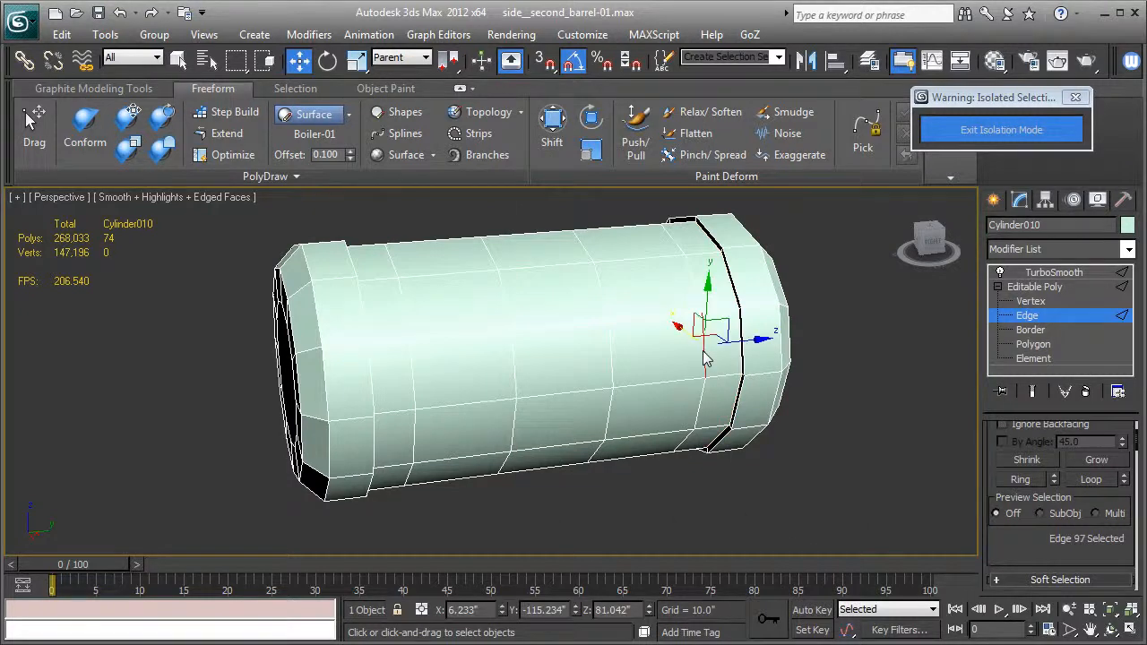
double_click(704, 358)
left_click_drag(709, 333, 727, 330)
Step: Move the matching edge loop at the opposite end close against its raised band and preview the smoothed barrel
middle_click_drag(588, 334, 472, 358, "alt")
left_click(363, 335)
double_click(364, 339)
left_click_drag(495, 358, 469, 356)
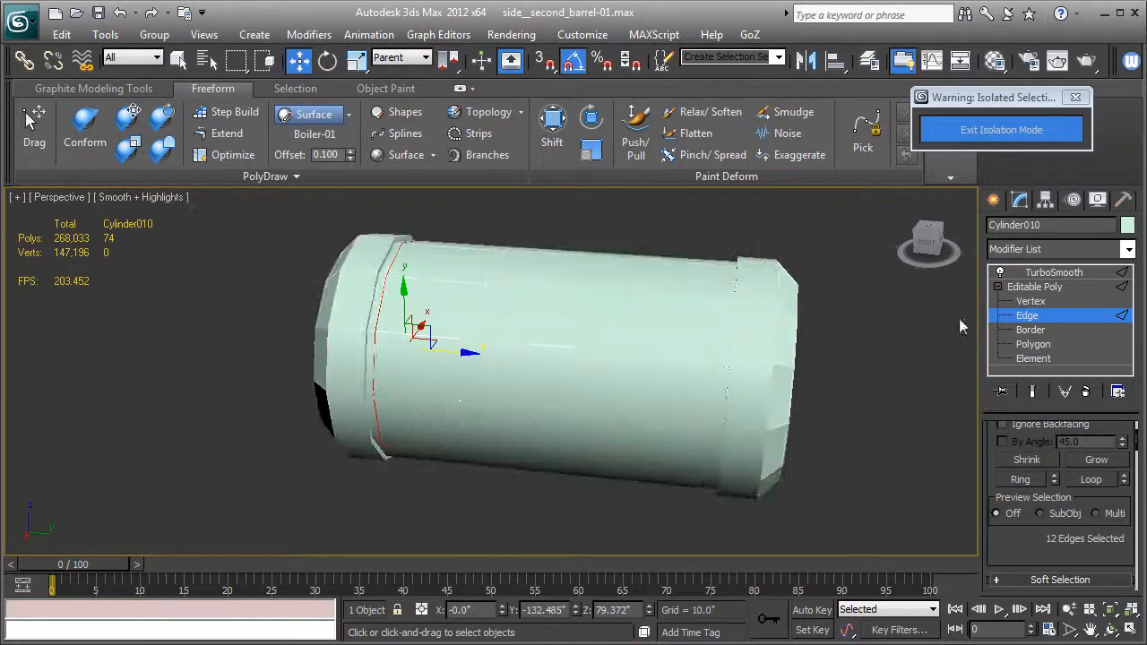
left_click(1053, 273)
key("F4")
key("F4")
Step: Select the outer edge loops of both raised end bands, where the bevels begin, and convert the selection to vertices
left_click(1027, 316)
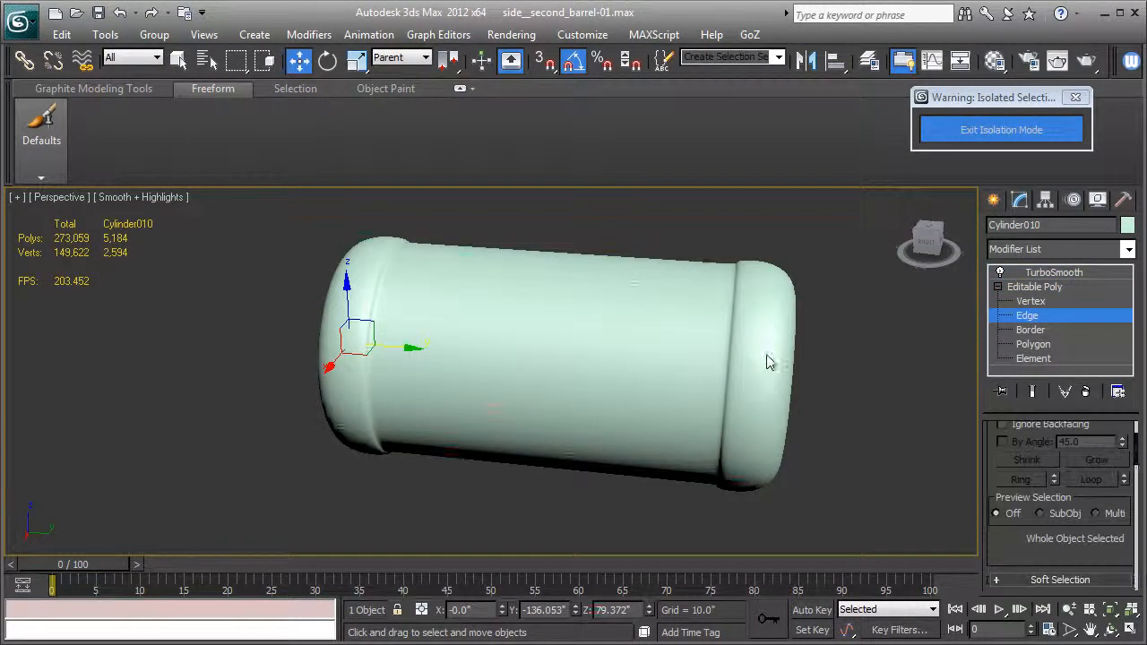
key("F4")
middle_click_drag(780, 391, 734, 392, "alt")
left_click(720, 352)
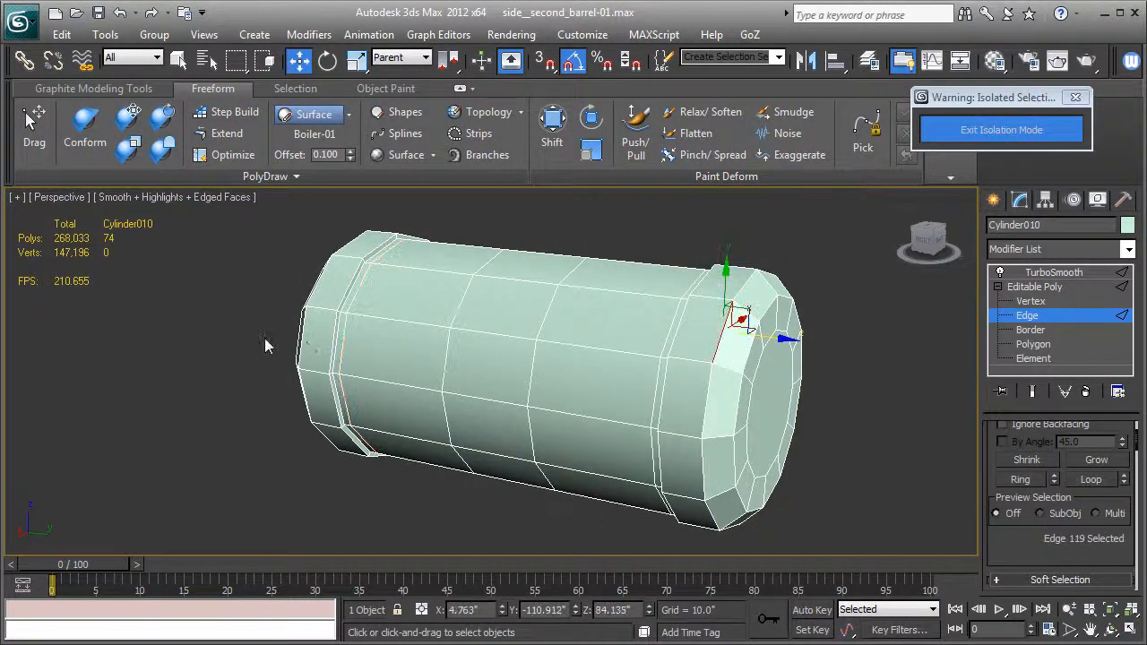
middle_click_drag(273, 332, 340, 357, "alt")
left_click(205, 373, "ctrl")
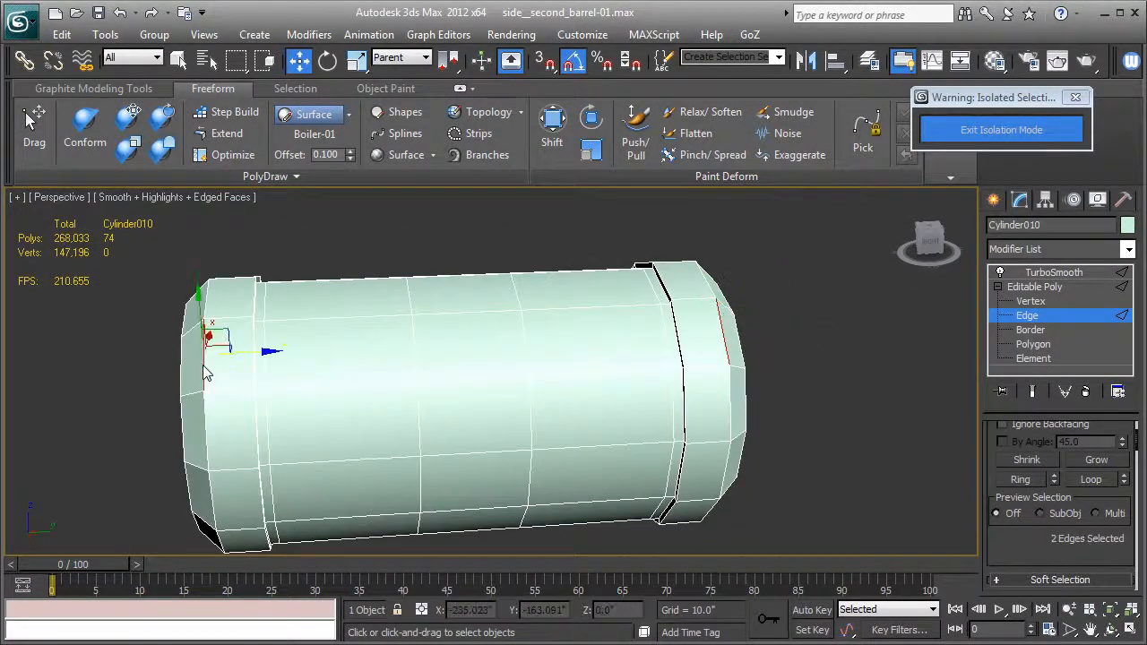
key("alt+l")
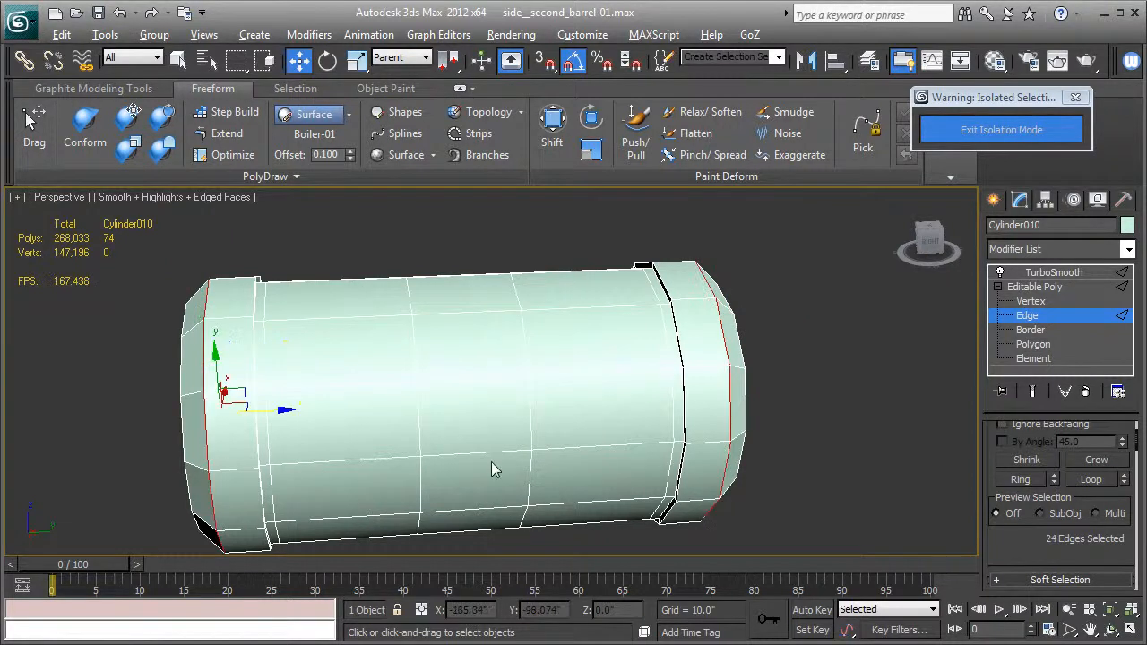
left_click_drag(999, 511, 1009, 572)
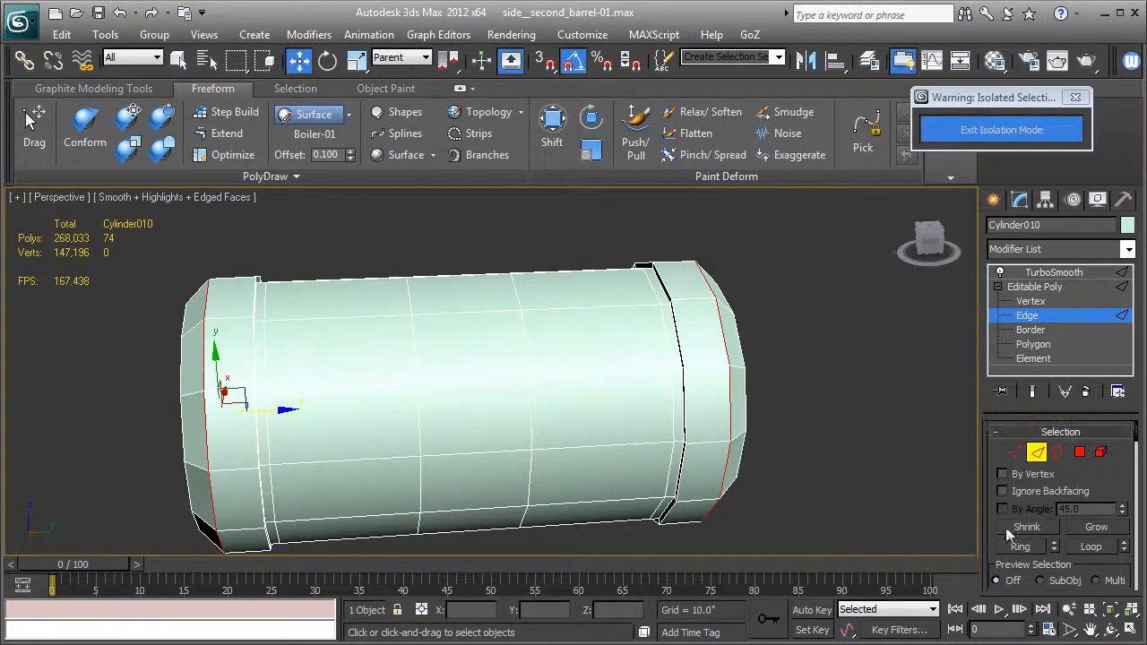
left_click(1016, 453)
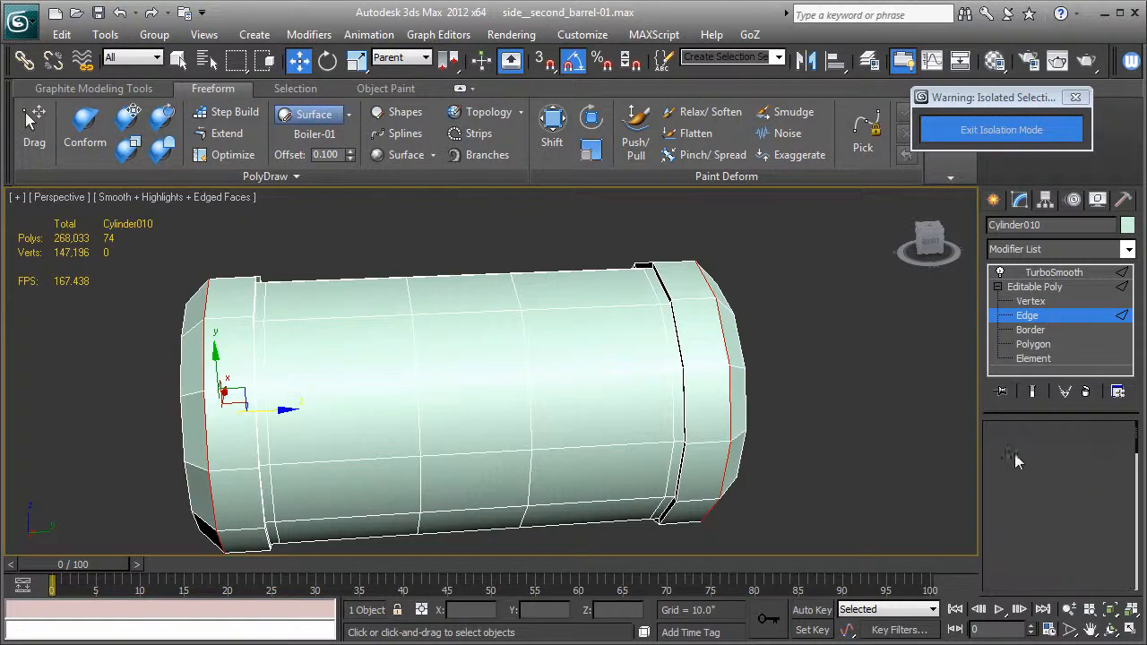
Step: Scale the selected vertices slightly outward along the barrel's length and preview the smoothed shape
left_click(355, 60)
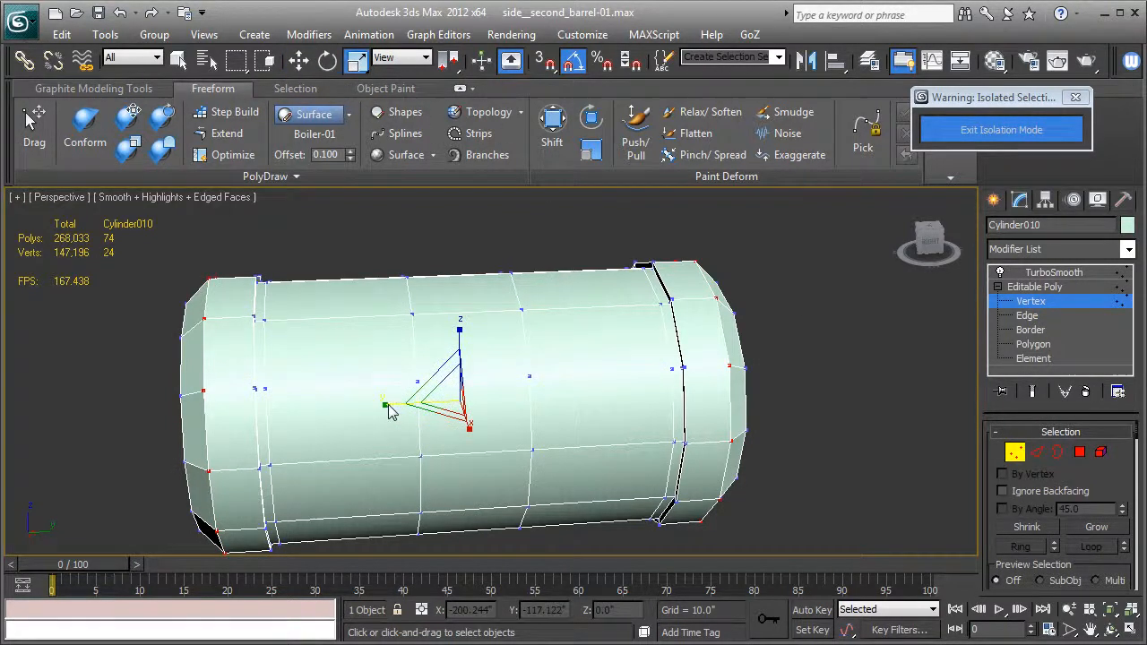
left_click_drag(386, 410, 383, 410)
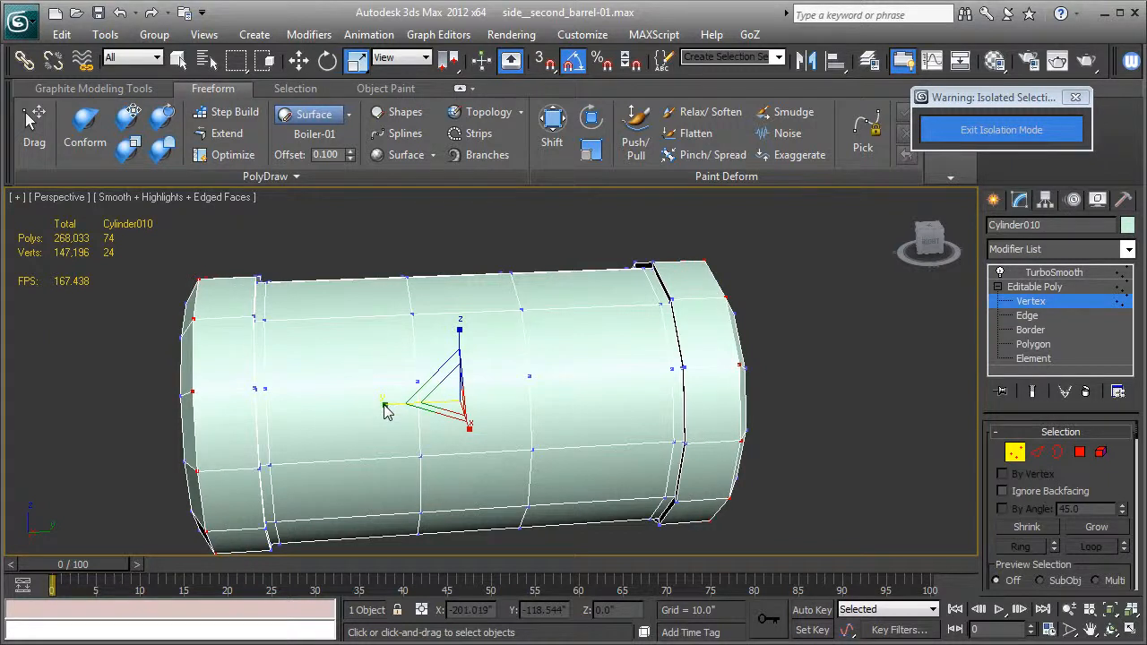
left_click(1035, 287)
left_click(1053, 272)
key("F4")
middle_click_drag(898, 332, 824, 342, "alt")
key("F4")
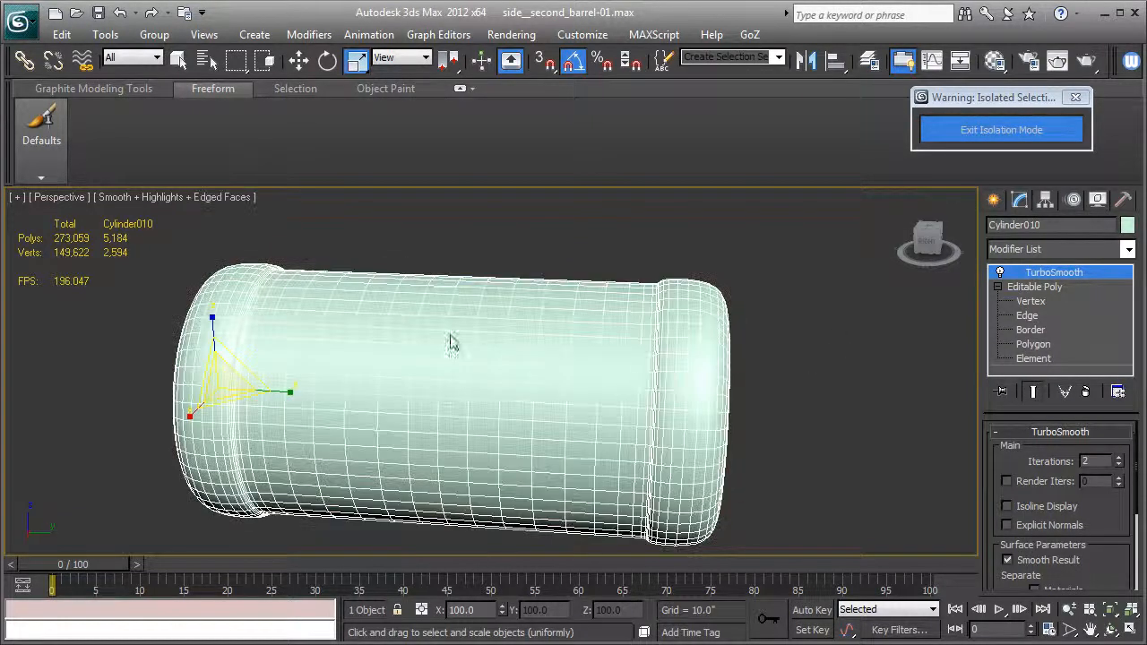
Step: Move the two middle edge loops of the barrel toward each other to form a narrower central segment
left_click(1028, 316)
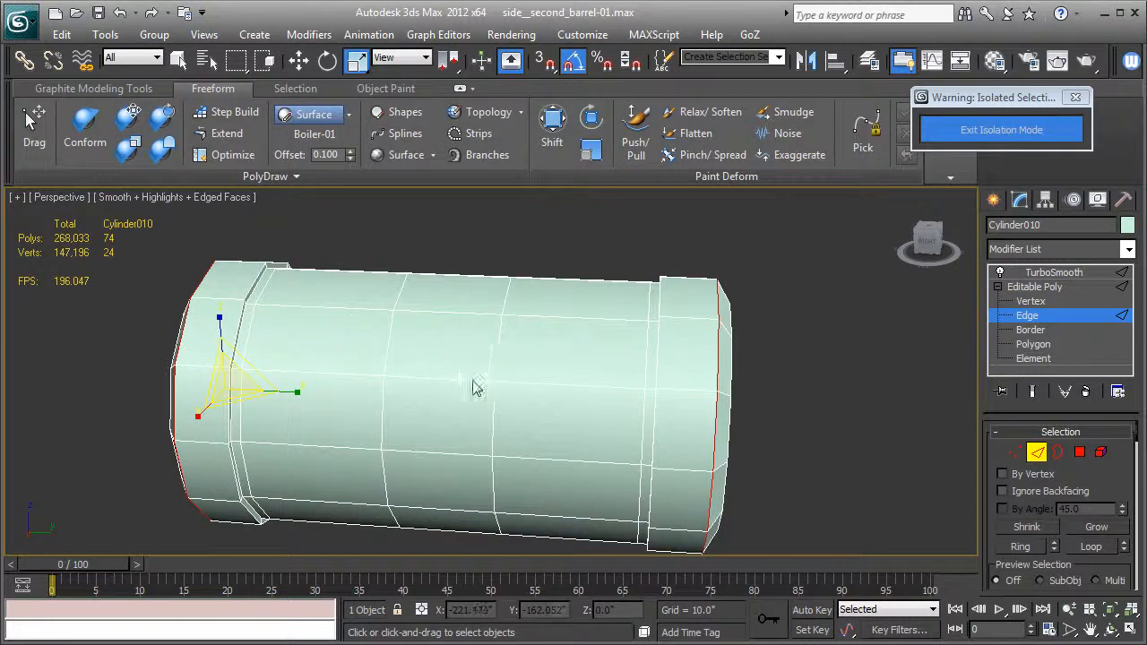
left_click(499, 376)
double_click(501, 376)
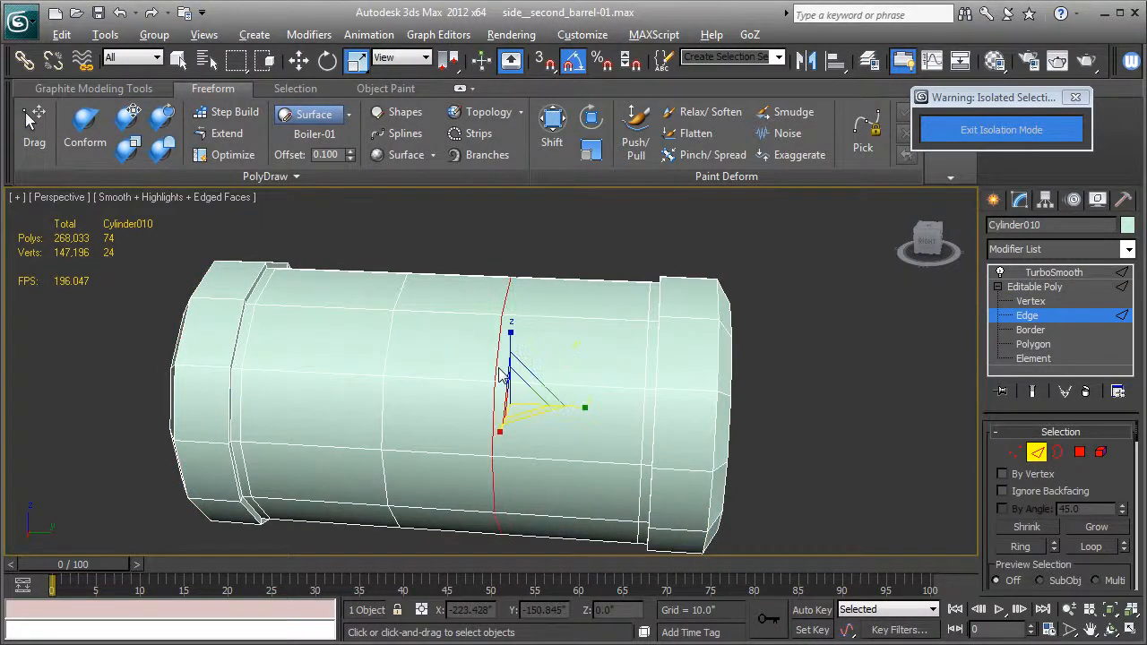
key("w")
left_click_drag(564, 410, 541, 411)
left_click(388, 358)
double_click(388, 358)
Step: Select the ring of lengthwise edges between the two middle loops and convert it to a polygon band
left_click(457, 386)
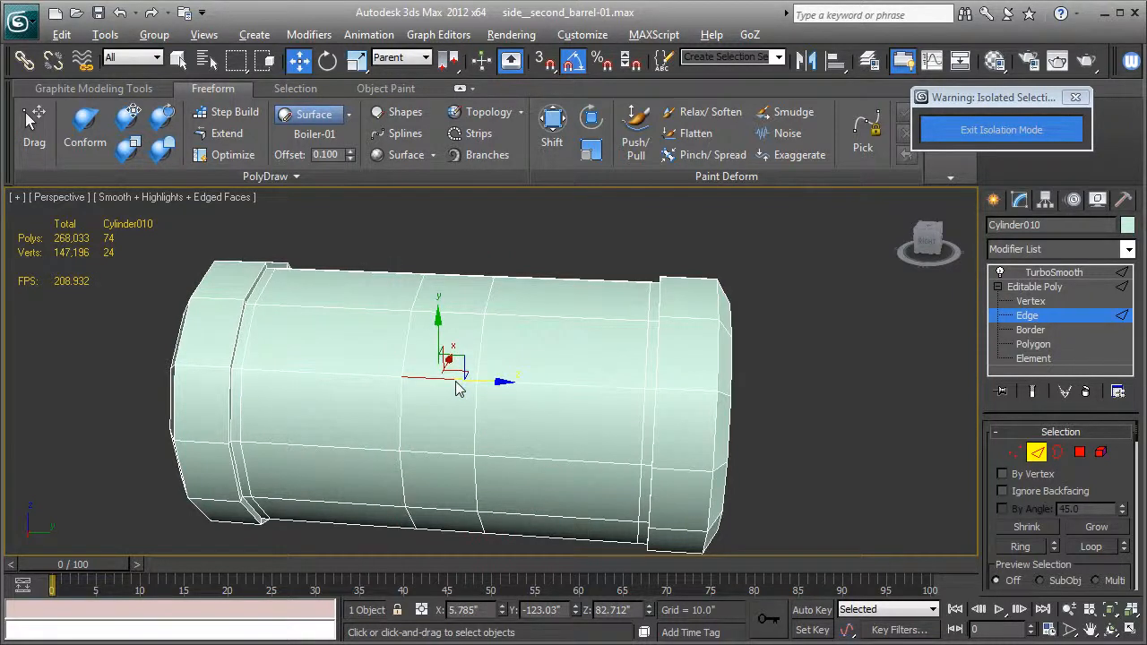
double_click(456, 387)
right_click(456, 386)
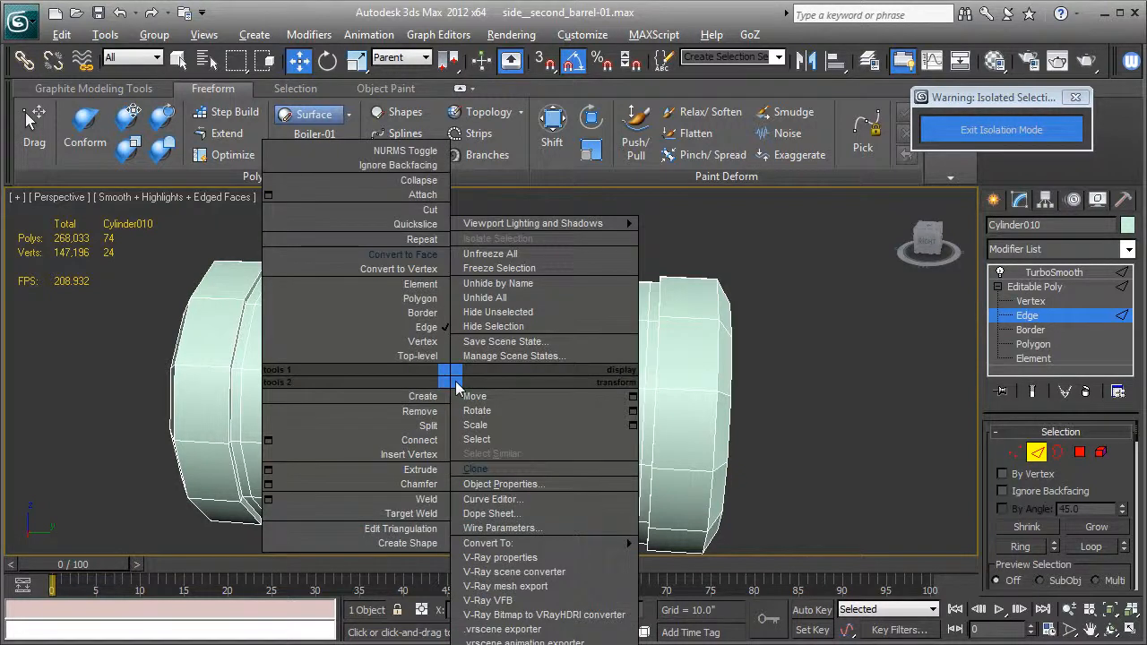
left_click(428, 256)
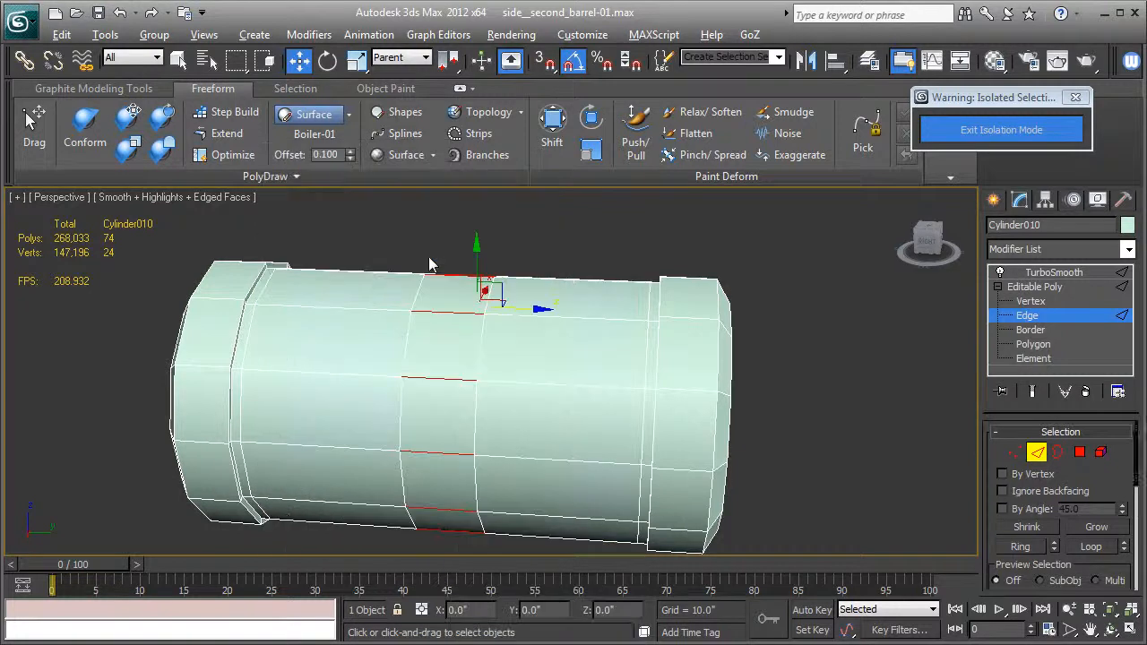
scroll(1081, 487, "down", 5)
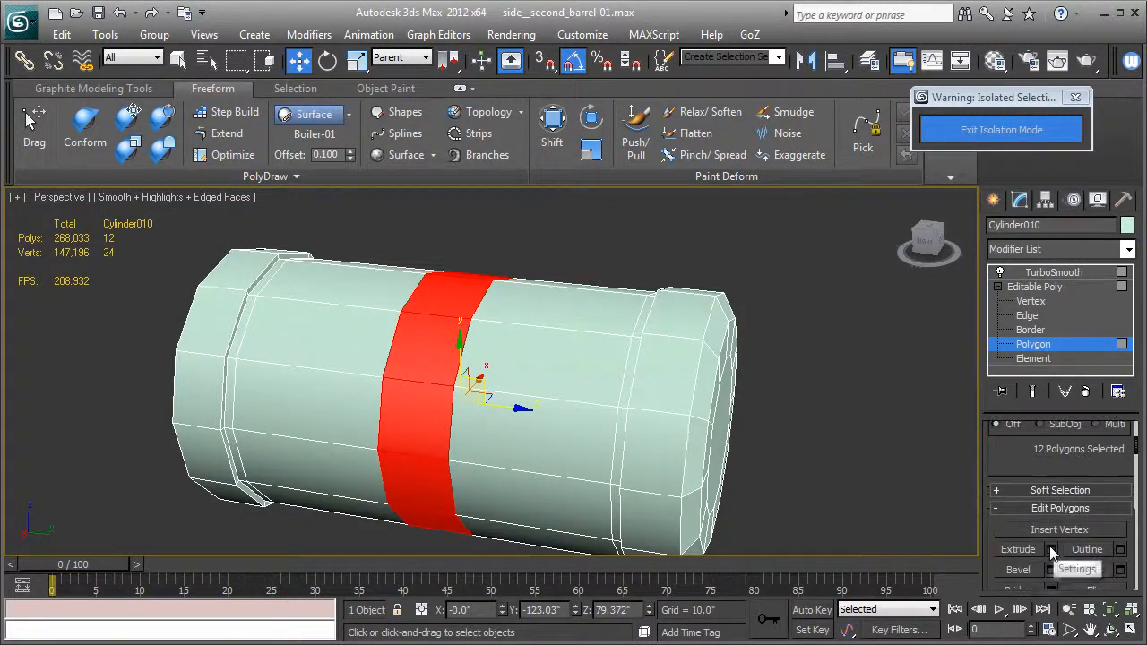
Step: Extrude the middle polygon band by 0.316" and preview the smoothed barrel
left_click(1050, 550)
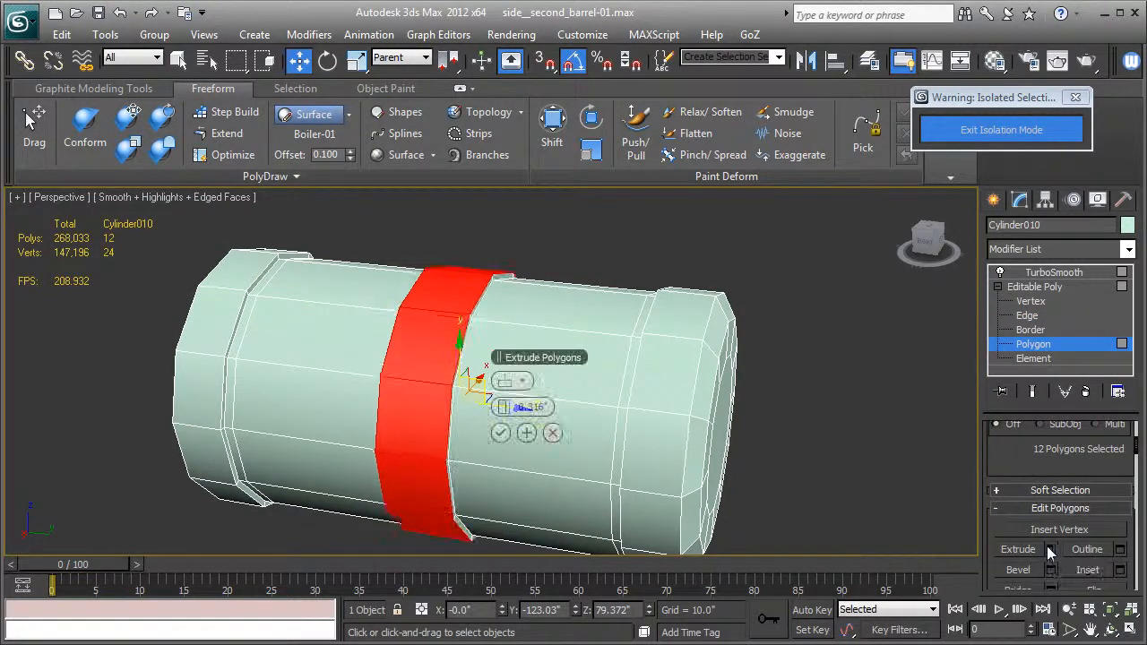
left_click(500, 433)
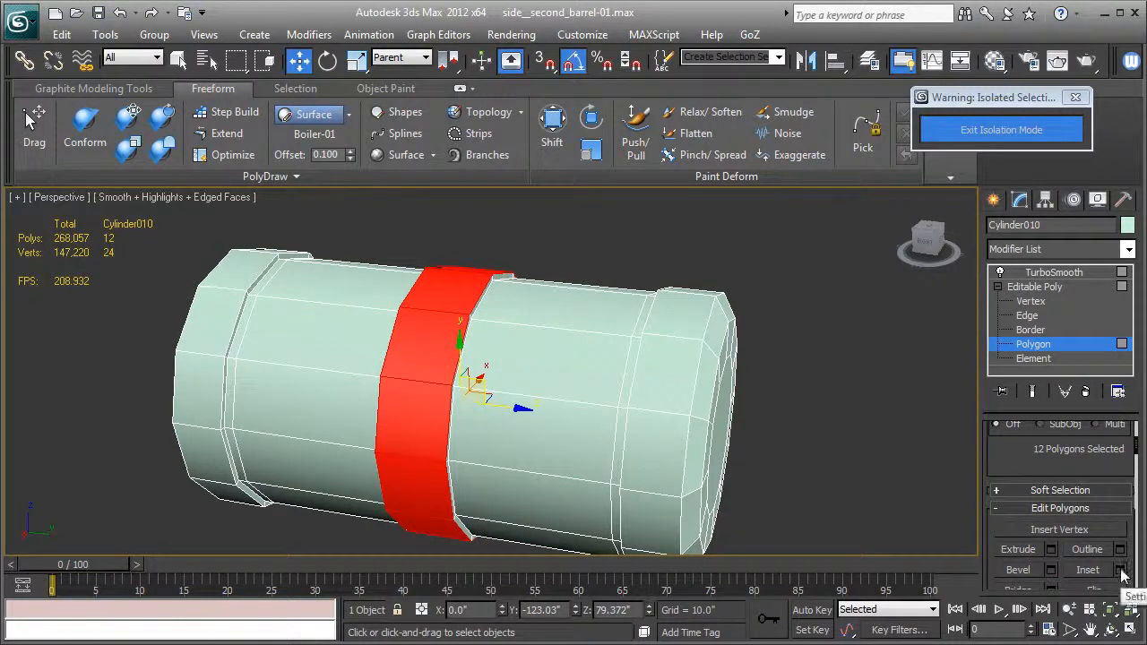
left_click(1035, 286)
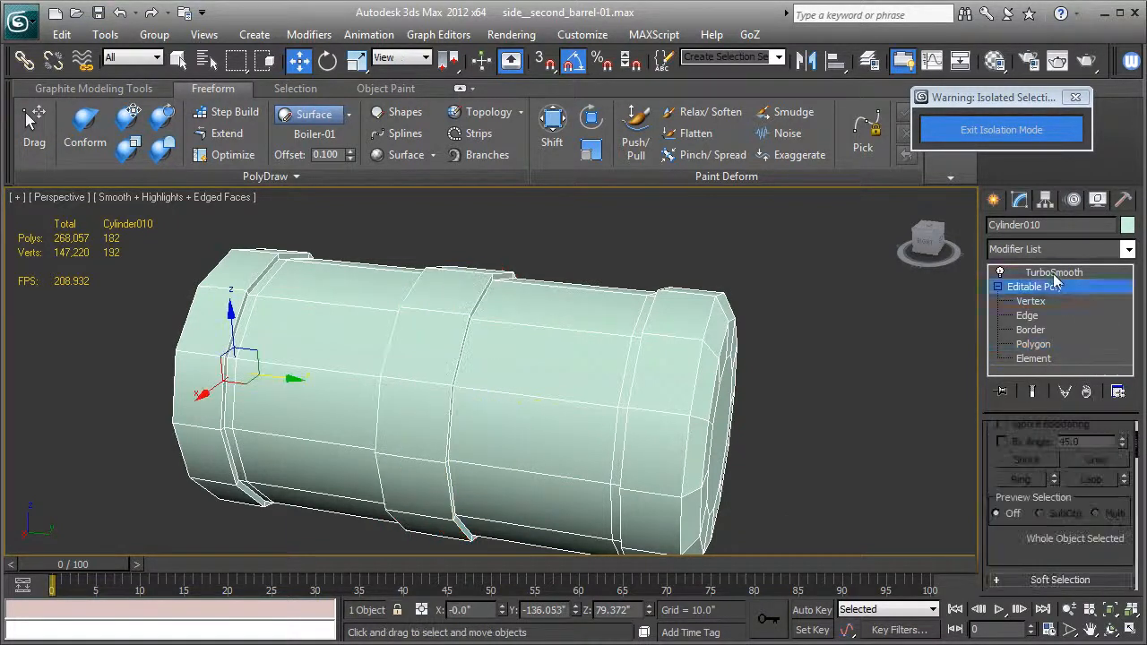
left_click(1053, 273)
key("F4")
middle_click_drag(599, 400, 647, 391, "alt")
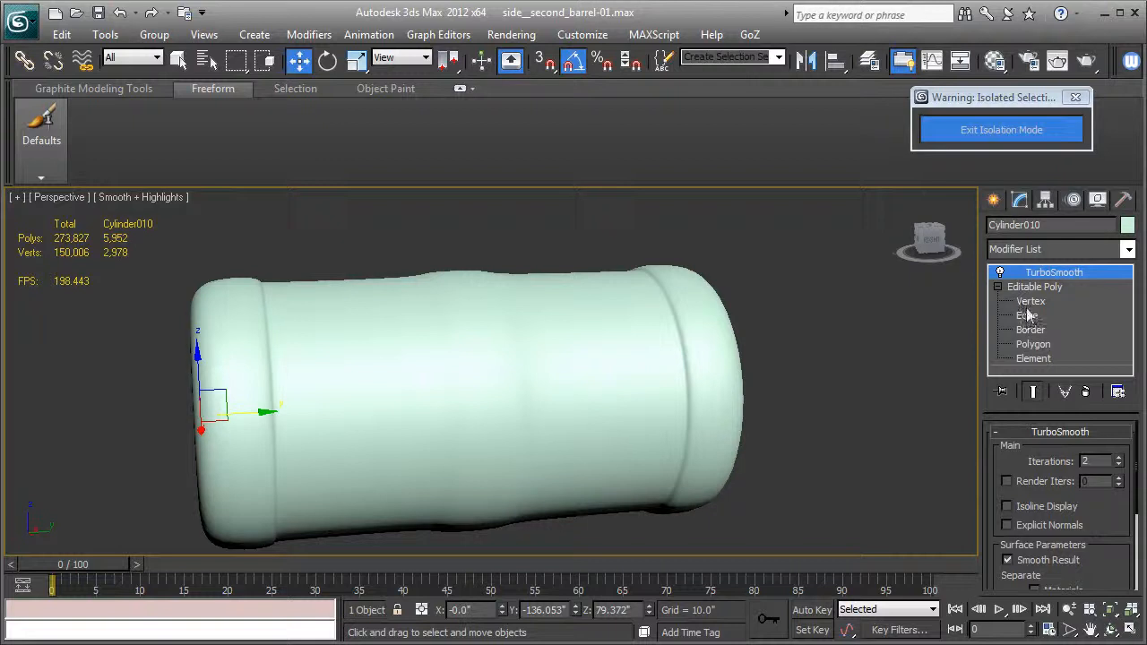
Step: Inset the middle band's polygons by 0.306" and leave polygon editing
left_click(1033, 344)
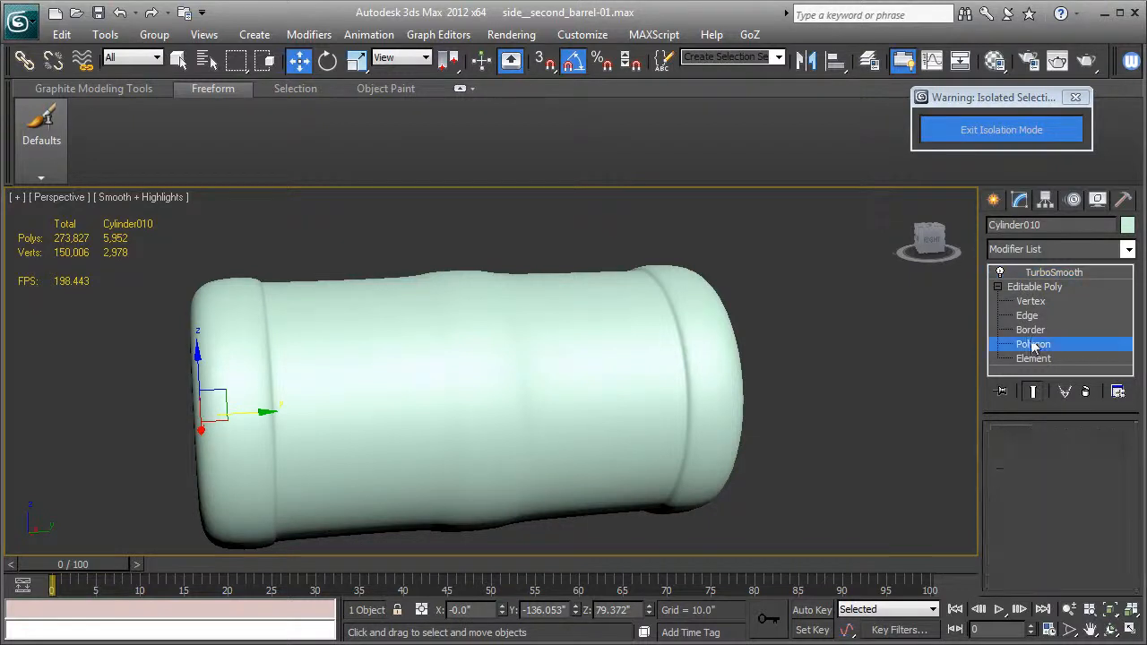
scroll(1037, 424, "down", 2)
scroll(1111, 535, "down", 5)
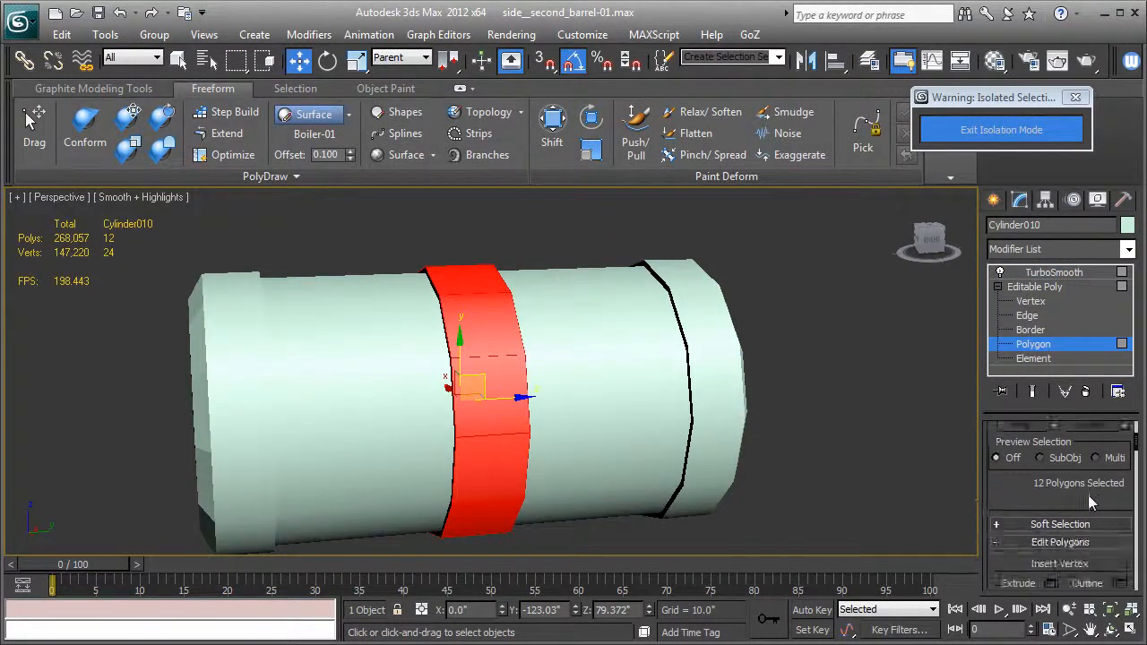
left_click(1120, 497)
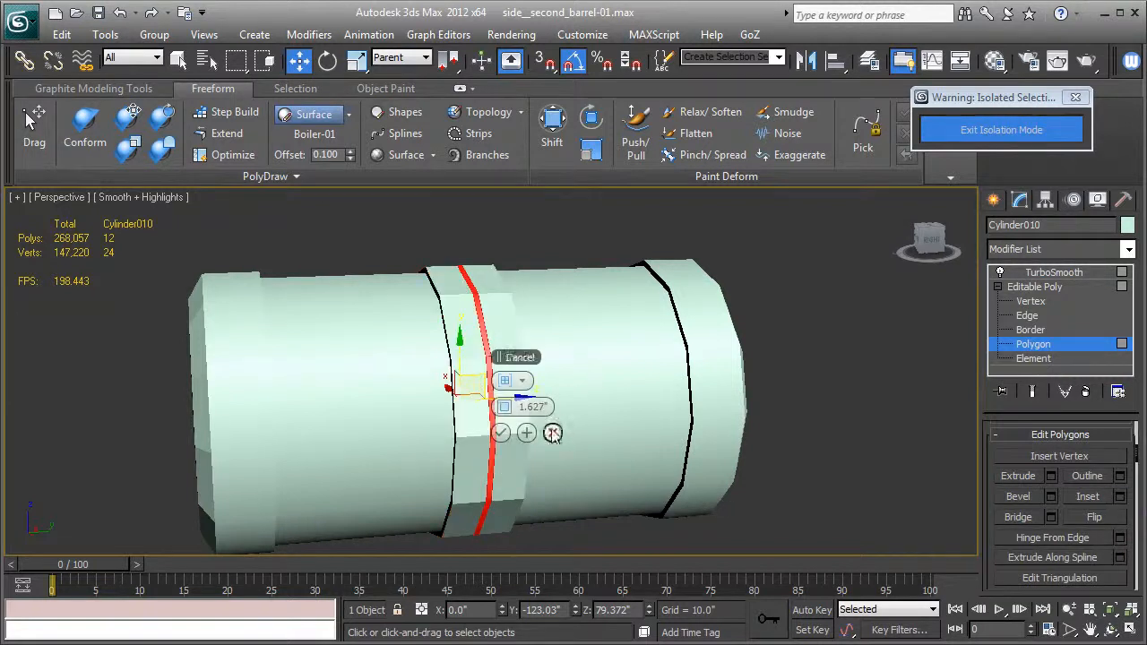
left_click_drag(512, 411, 513, 394)
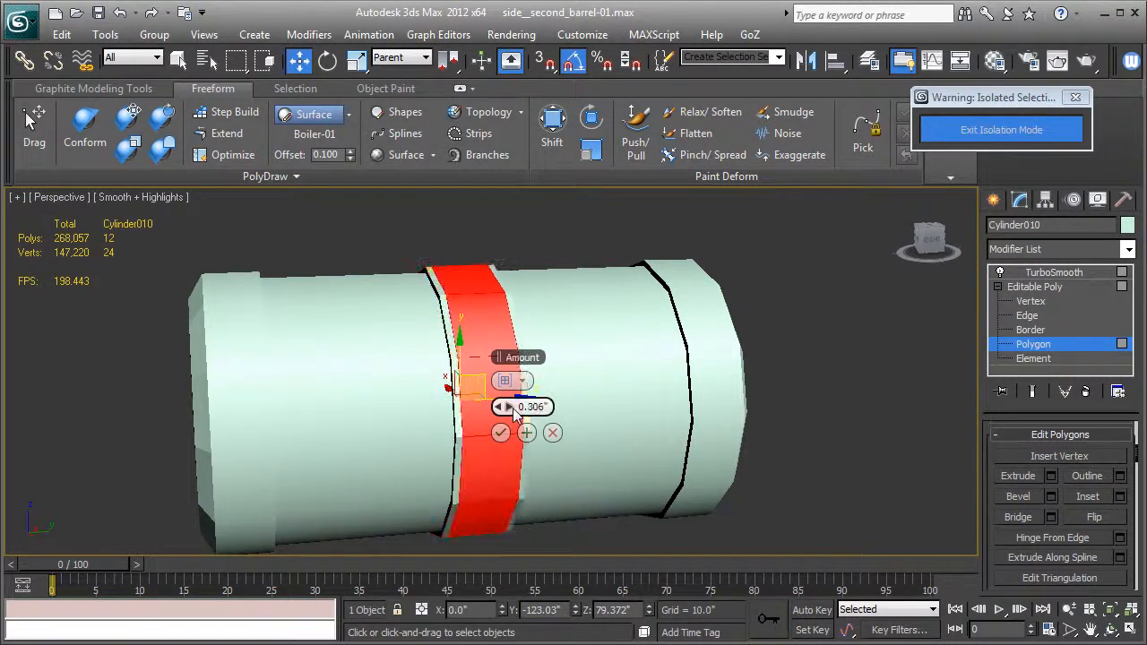
left_click(500, 433)
left_click(1040, 287)
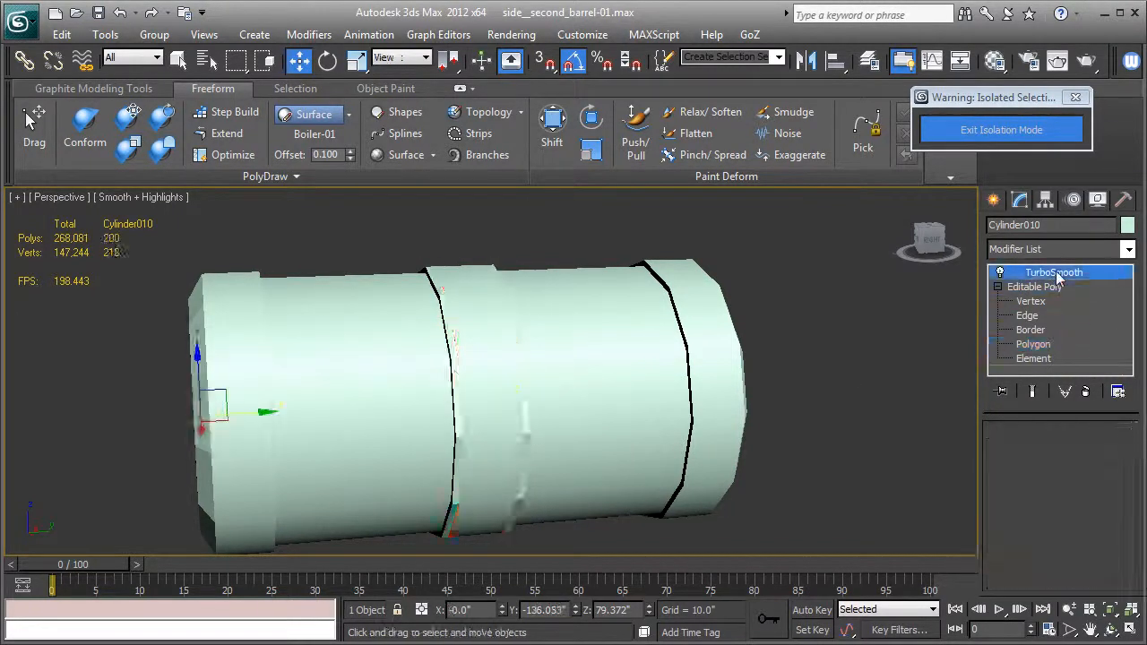
Step: Return to the barrel's TurboSmooth level, rename the barrel Piston_housing-01 and exit isolation mode
left_click(1053, 272)
middle_click_drag(863, 397, 941, 390, "alt")
left_click(1053, 225)
type("Piston")
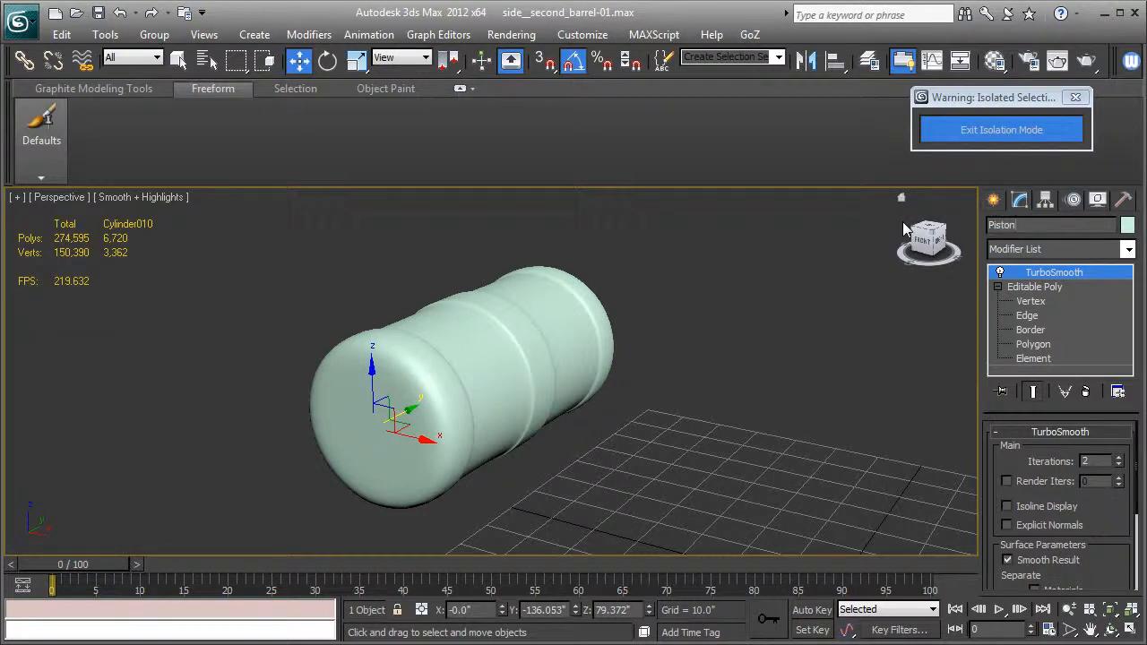
type("_housing-01")
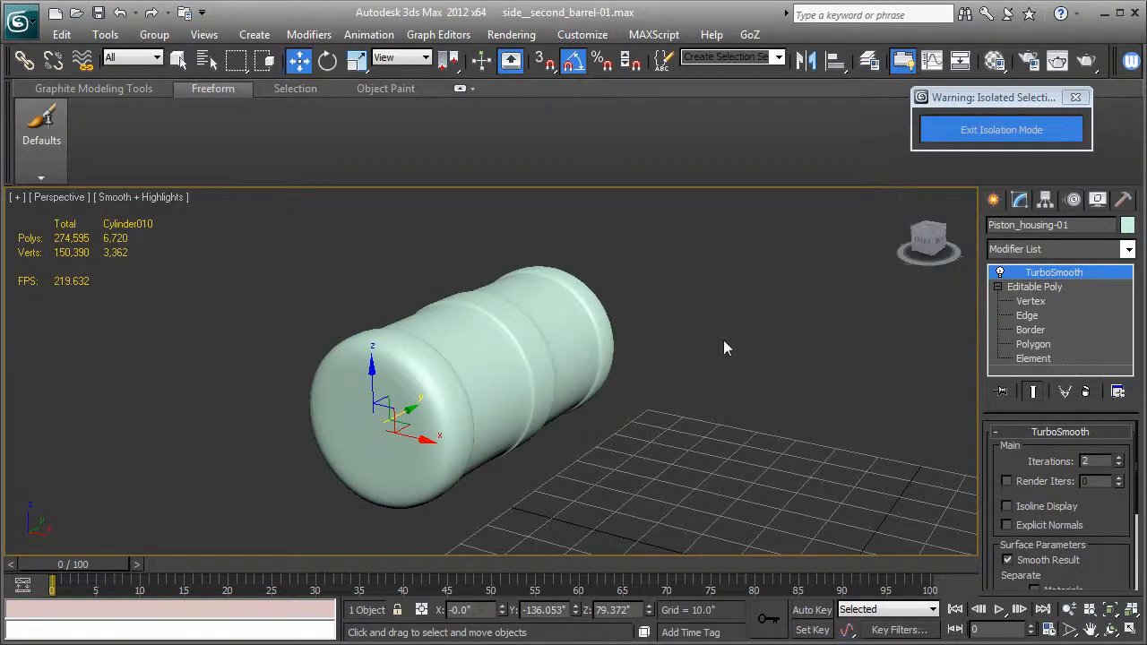
middle_click_drag(715, 353, 756, 352)
key("alt+q")
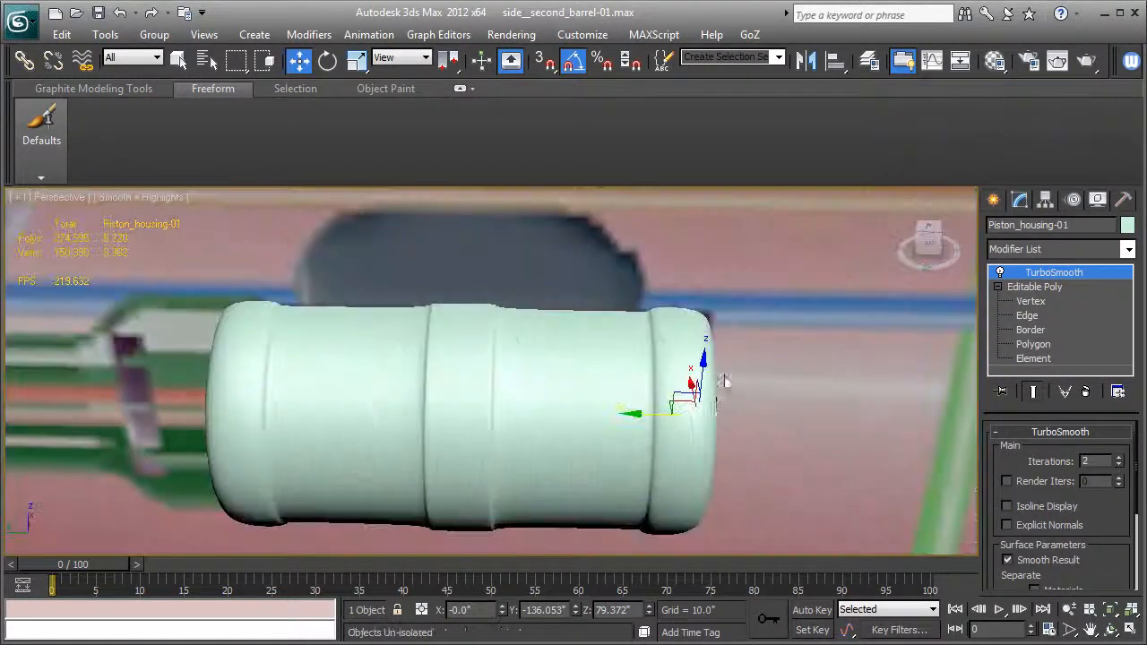
Step: Switch to the left view and examine the green reference plate beside the piston housing in wireframe and shaded display
scroll(685, 417, "down", 8)
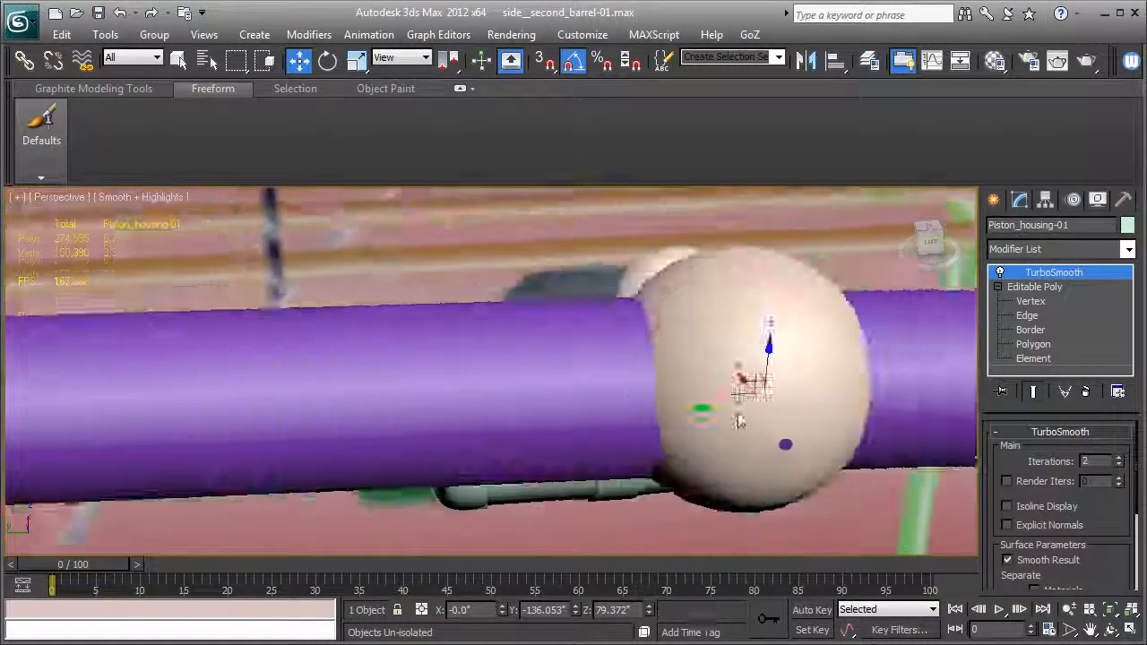
middle_click_drag(738, 419, 959, 330, "alt")
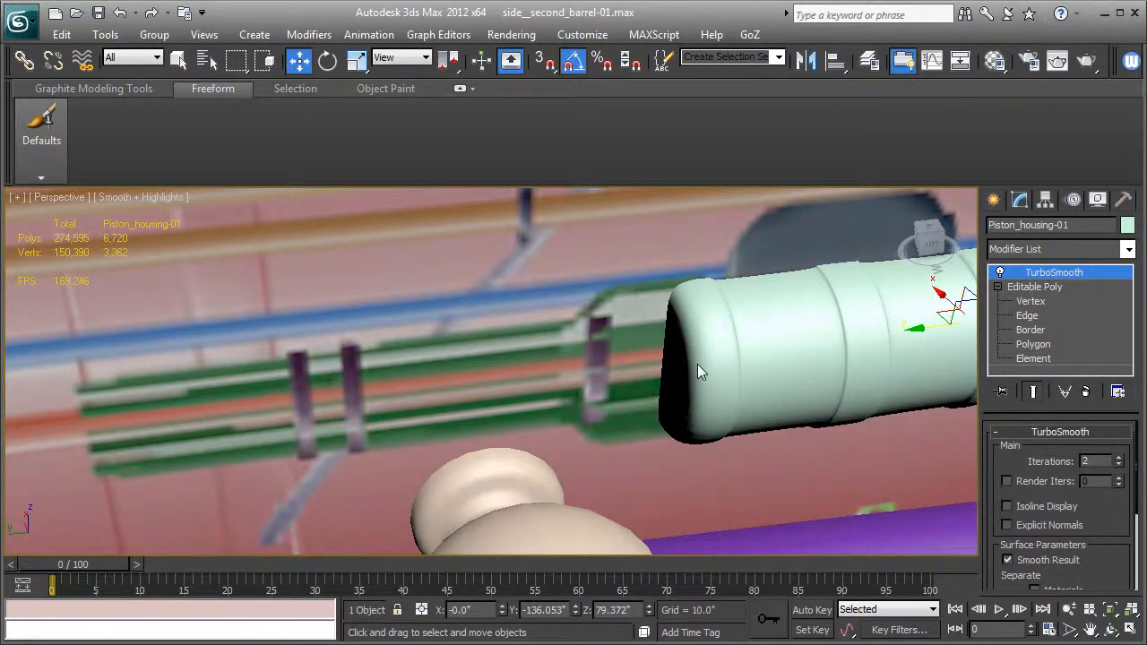
key("l")
scroll(578, 422, "down", 5)
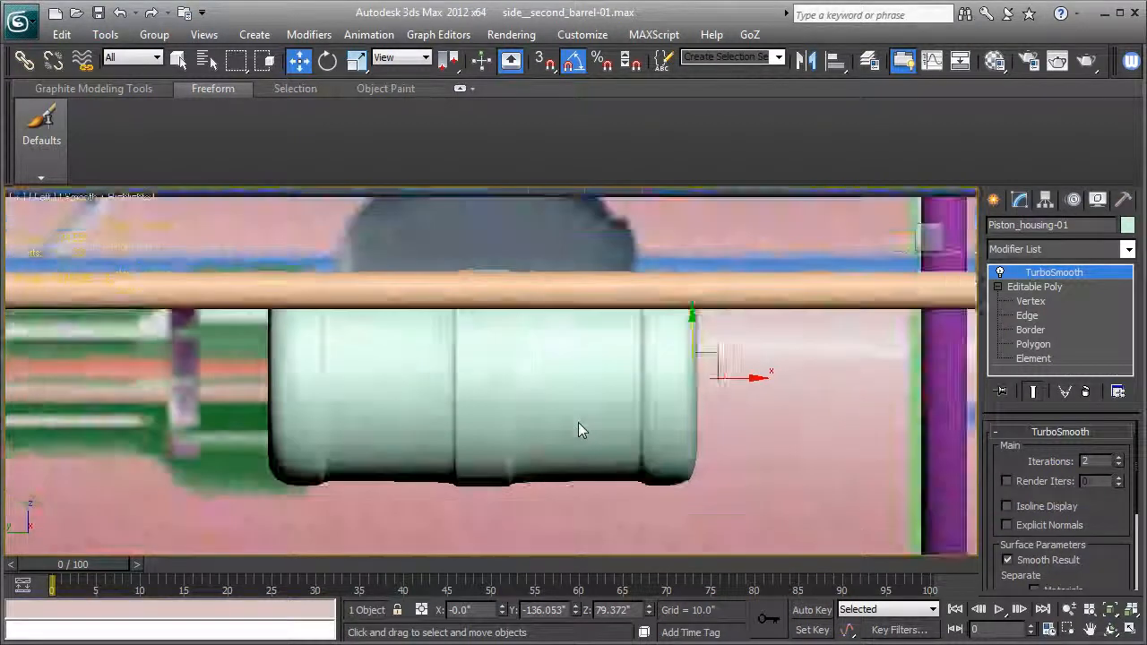
key("F3")
scroll(578, 419, "down", 2)
scroll(543, 419, "up", 4)
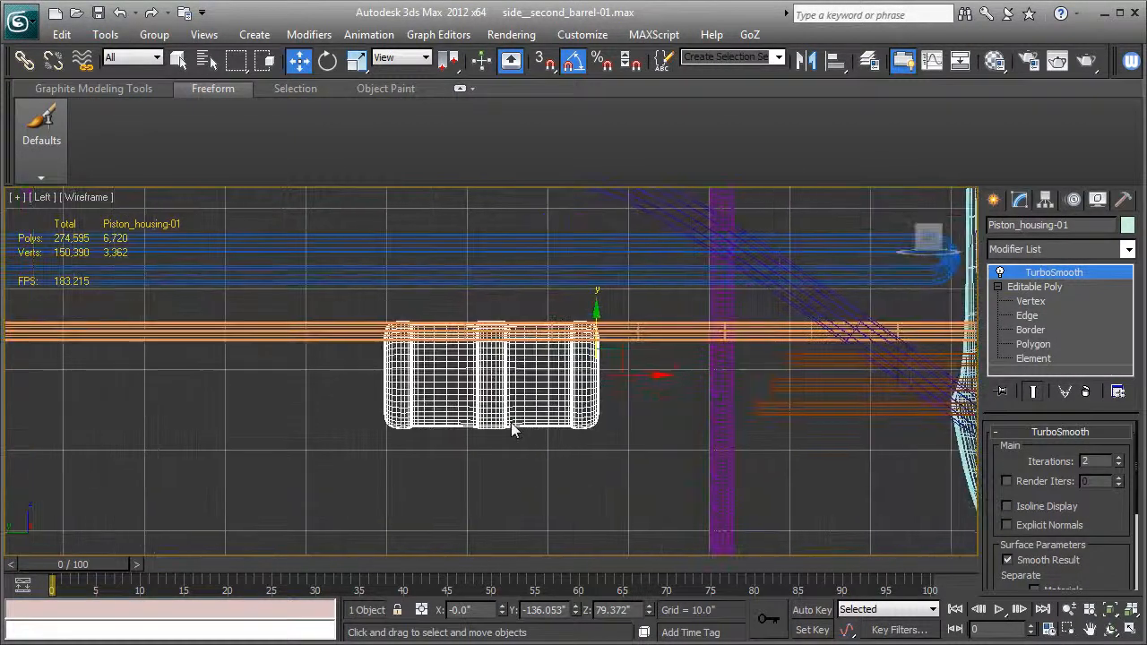
middle_click_drag(472, 422, 627, 409)
key("F3")
scroll(628, 416, "up", 2)
Step: Set up the Line tool for splines with rendering disabled in both the renderer and the viewport
left_click(994, 199)
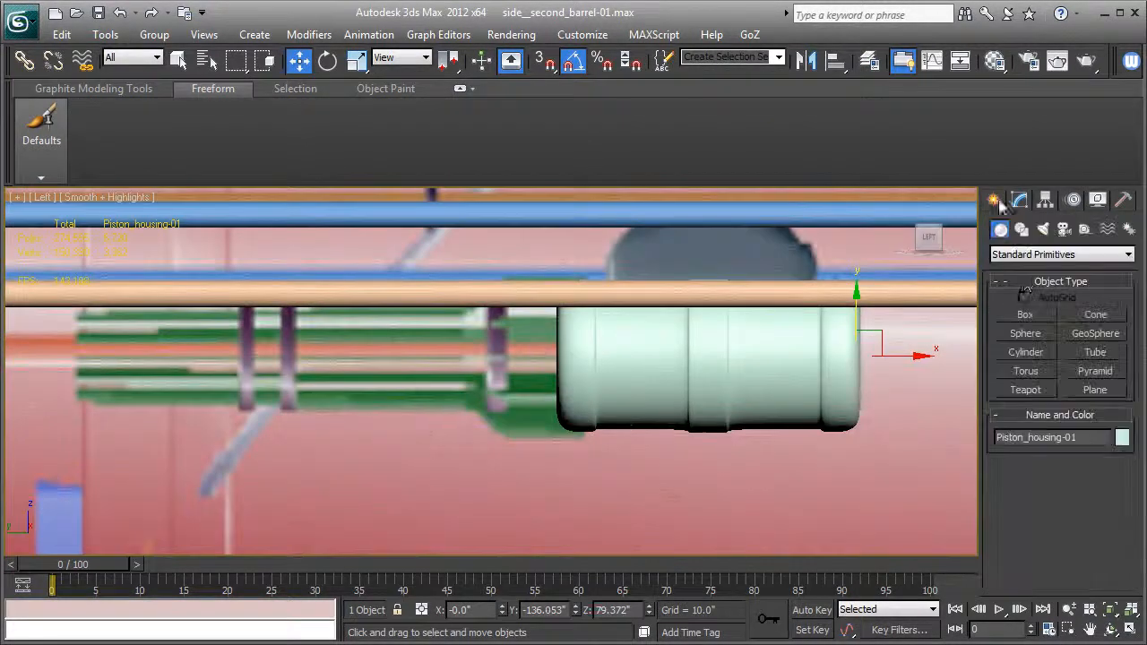
left_click(1021, 229)
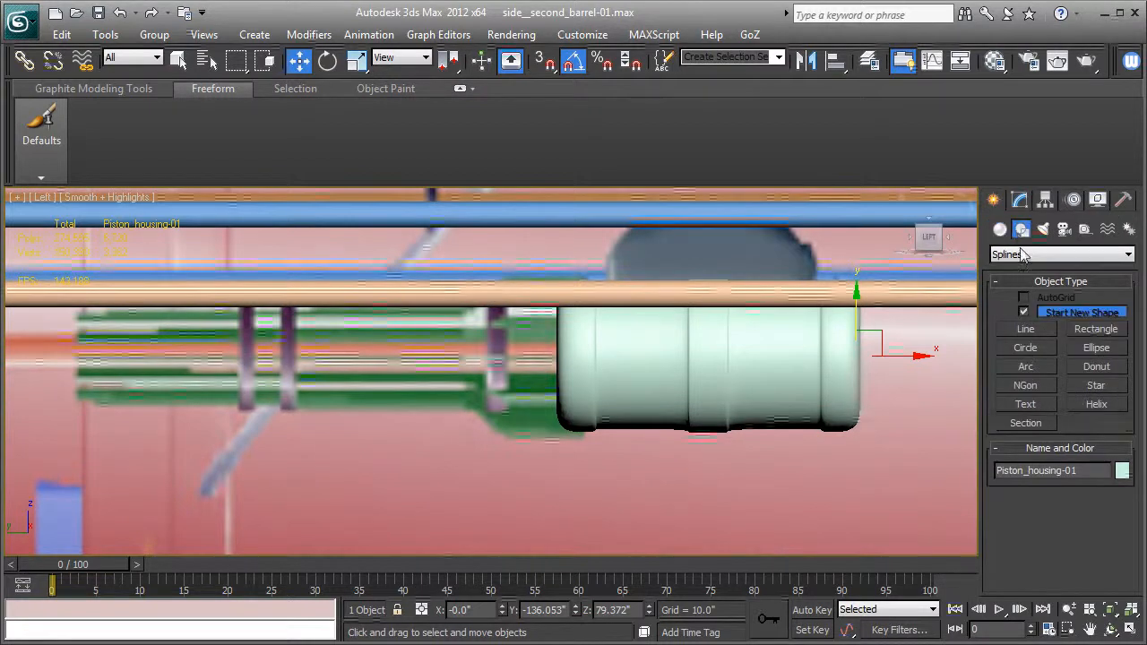
left_click(1025, 329)
middle_click_drag(644, 434, 802, 416)
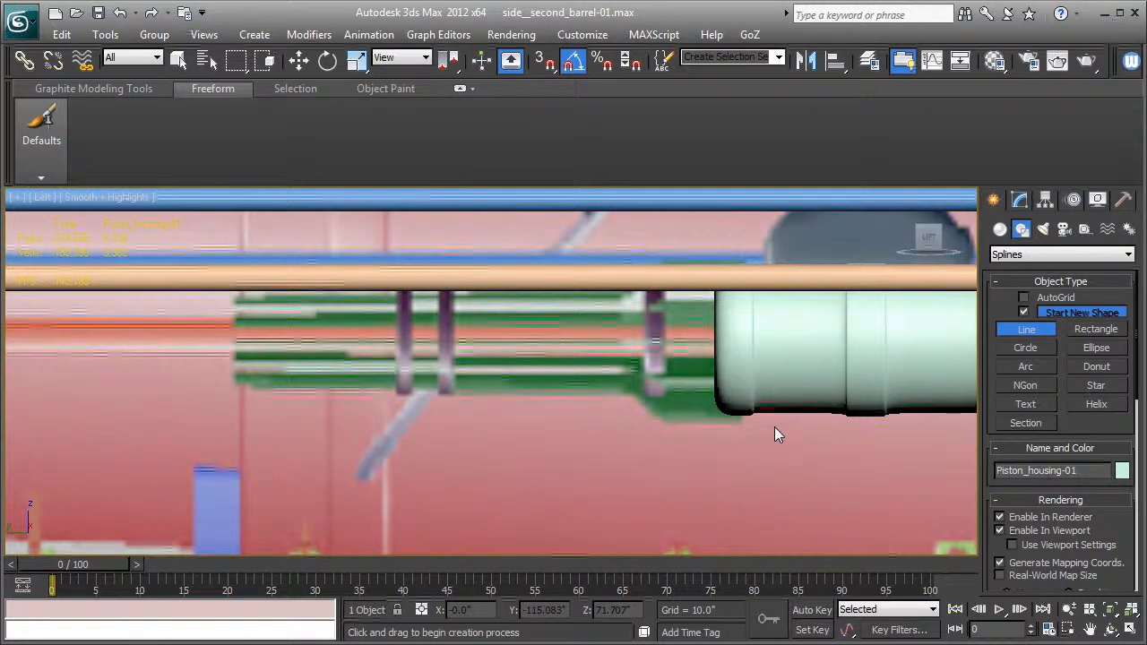
scroll(774, 427, "up", 2)
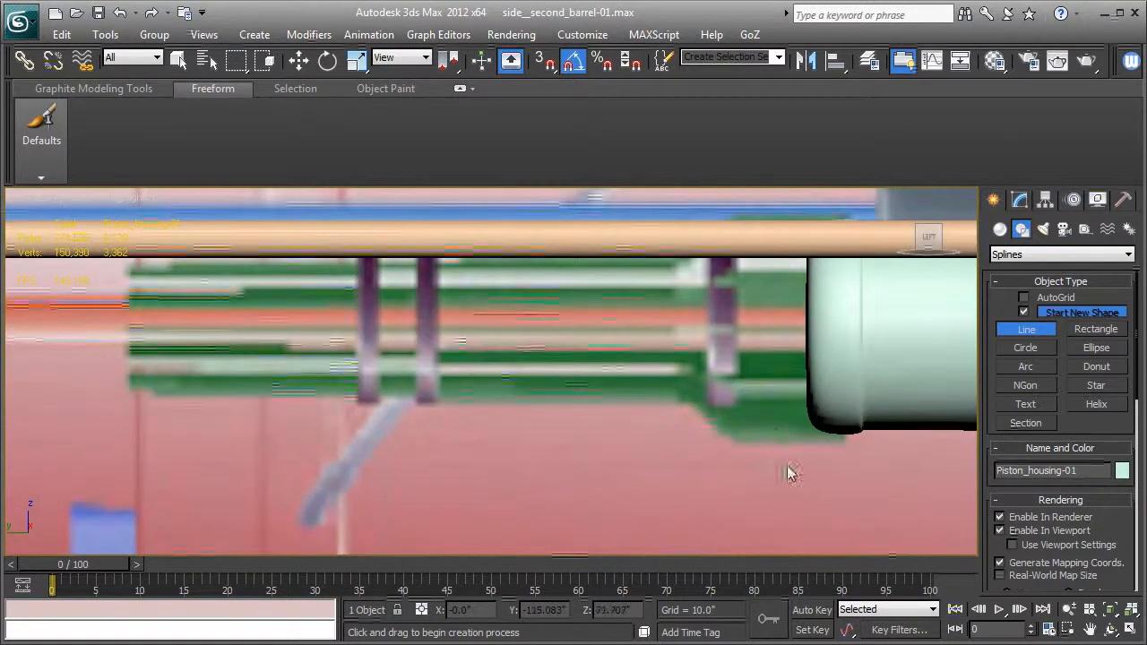
left_click(841, 443)
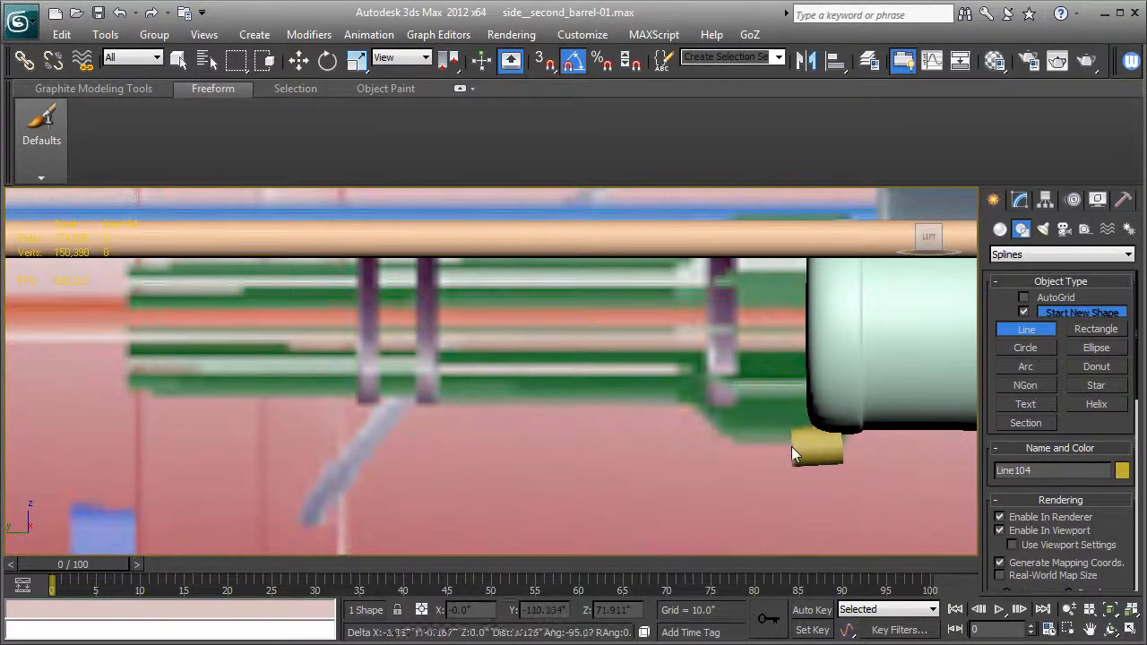
right_click(766, 444)
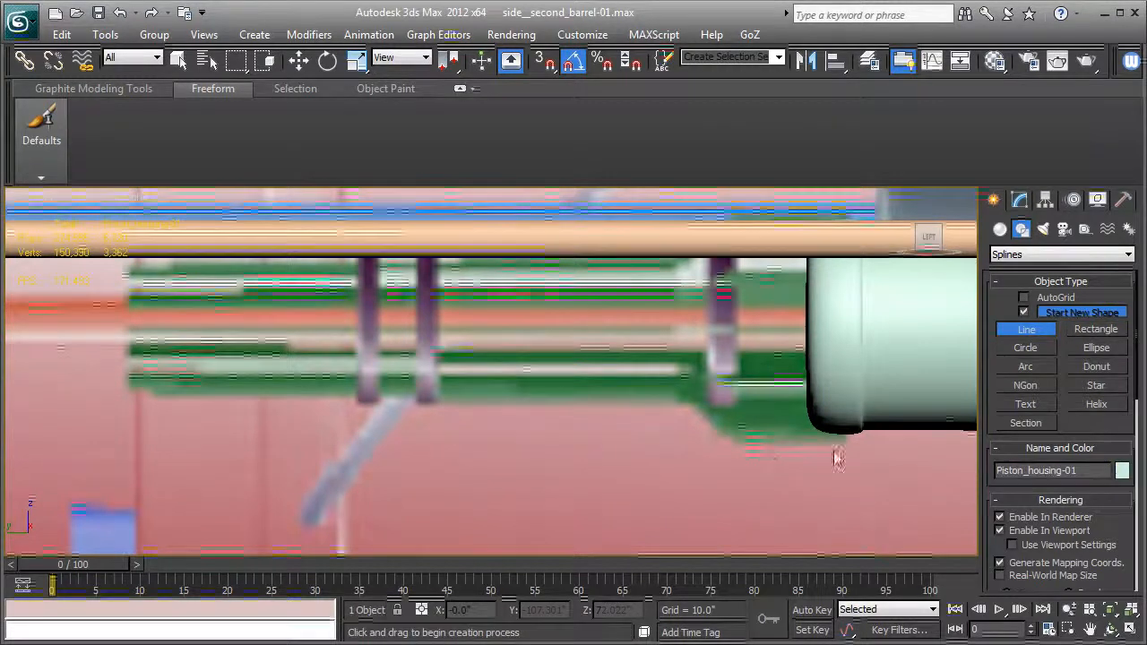
left_click(1038, 520)
left_click(1039, 530)
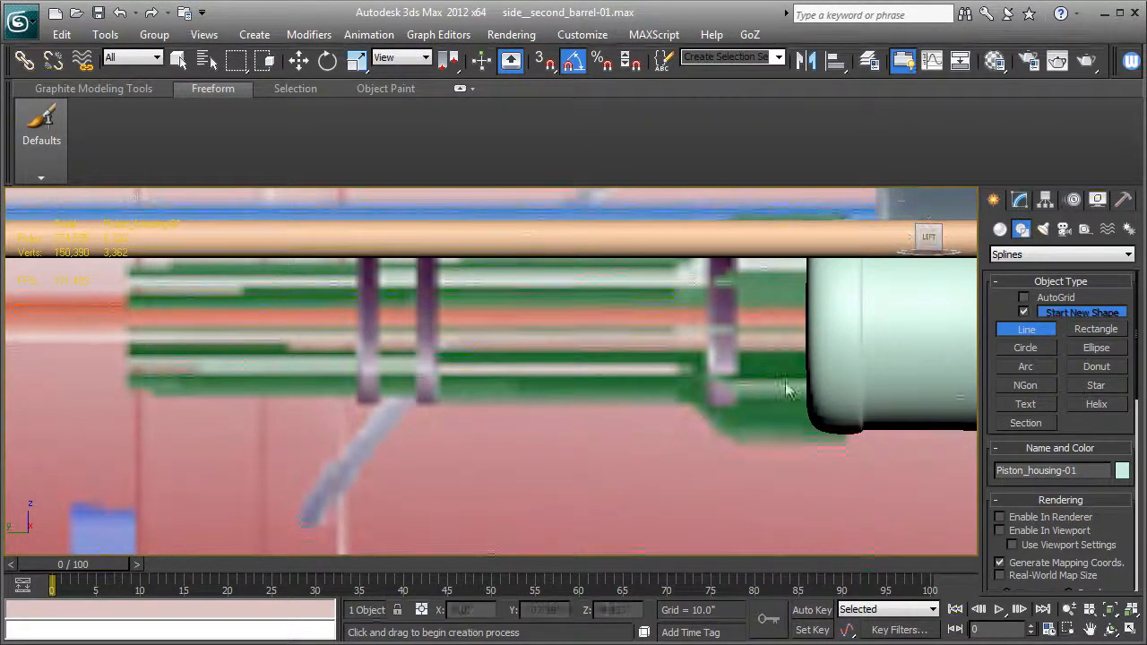
Step: Draw a closed line profile about 45" long over the lower green reference plate, following its stepped underside and the housing's rounded corner
left_click(842, 444)
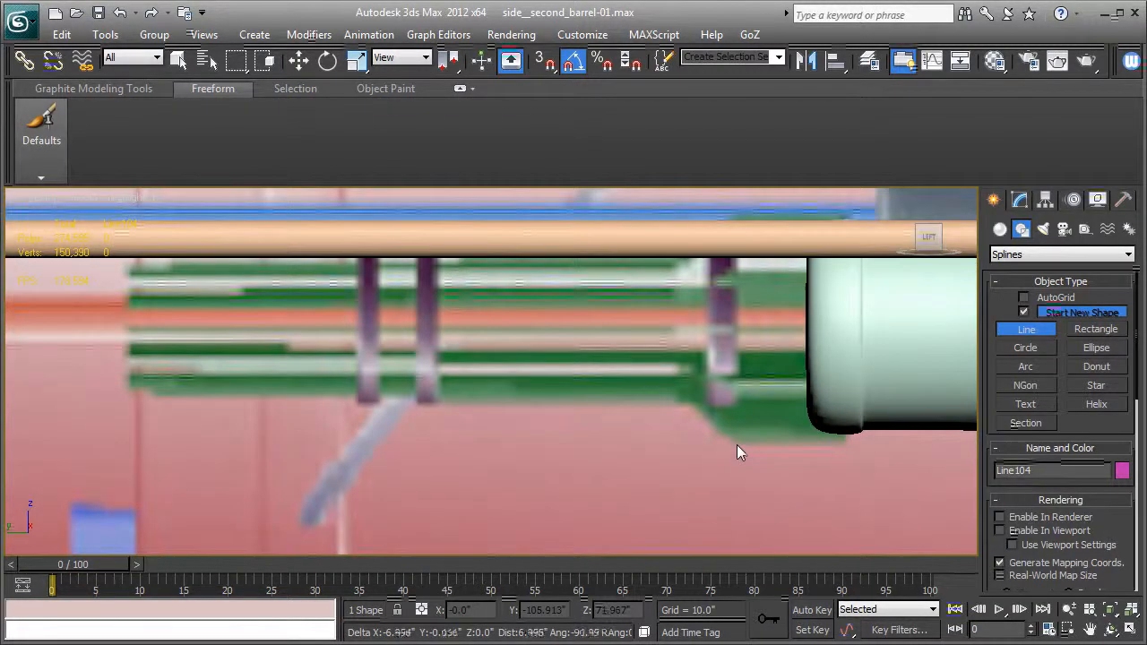
left_click(735, 443)
left_click(695, 406)
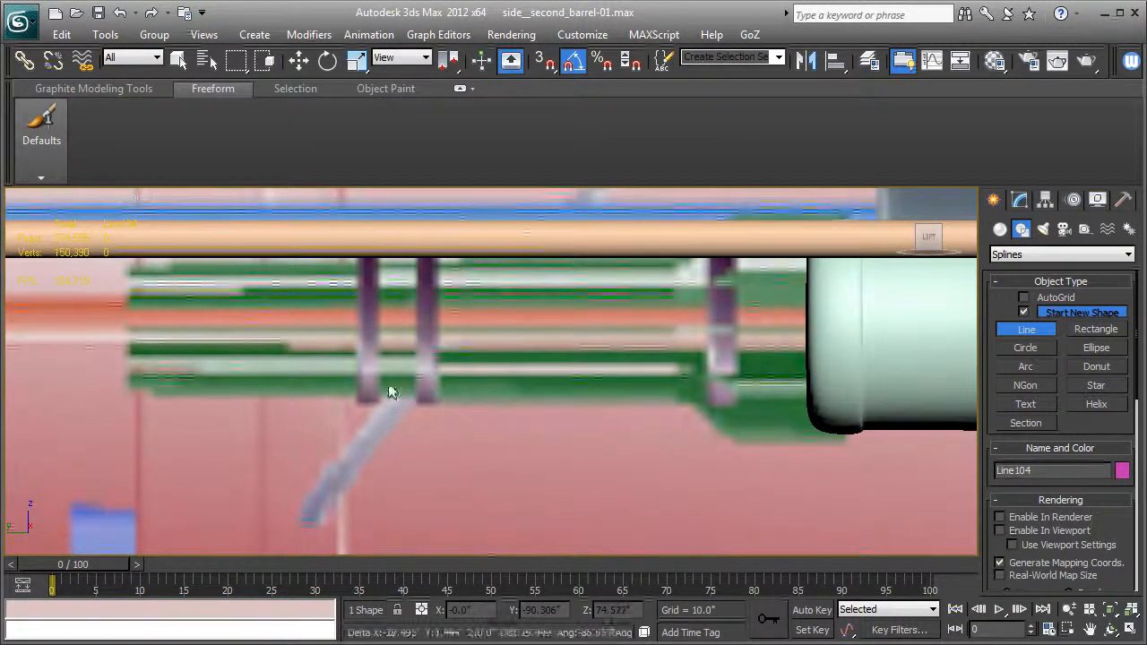
left_click(154, 400)
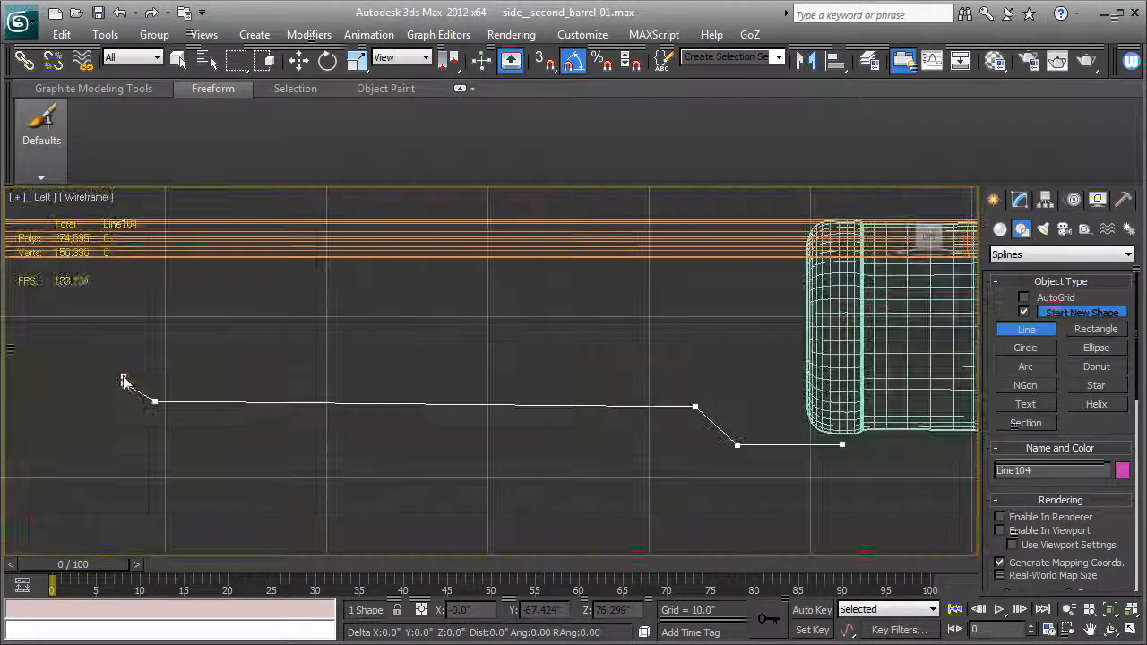
left_click(124, 380)
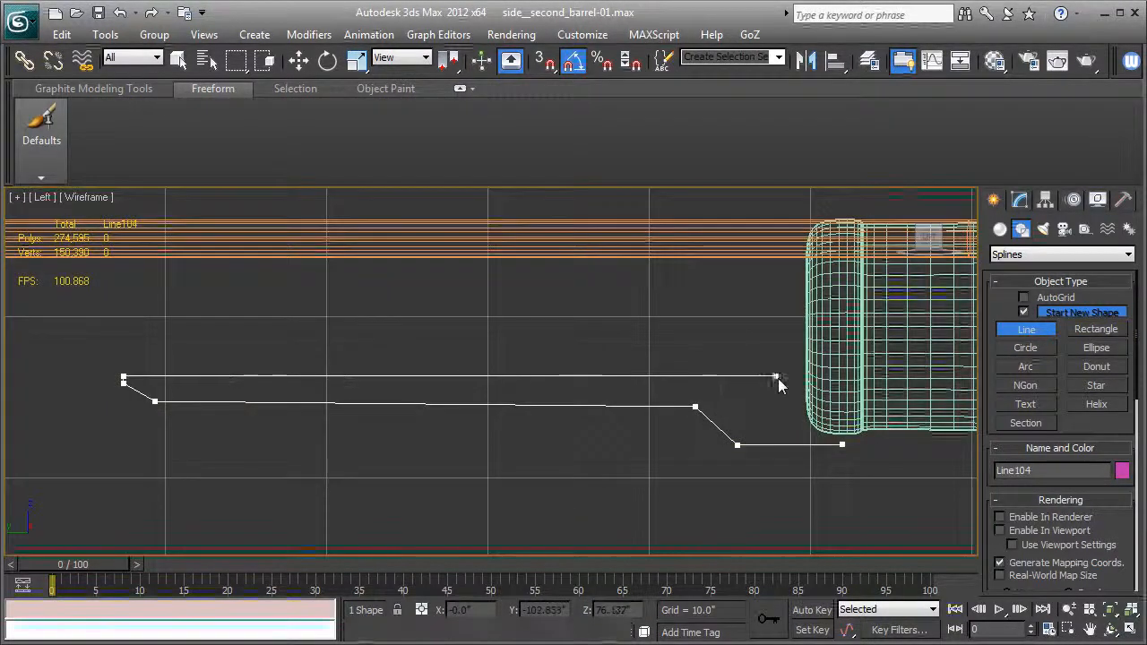
left_click(804, 378)
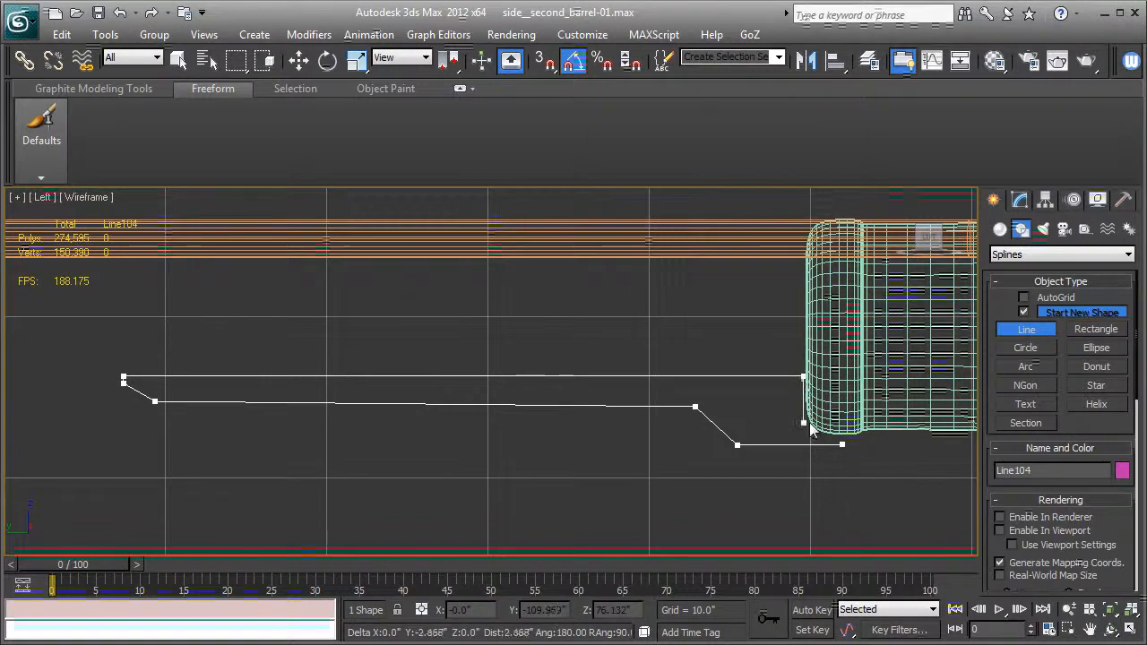
left_click(805, 414)
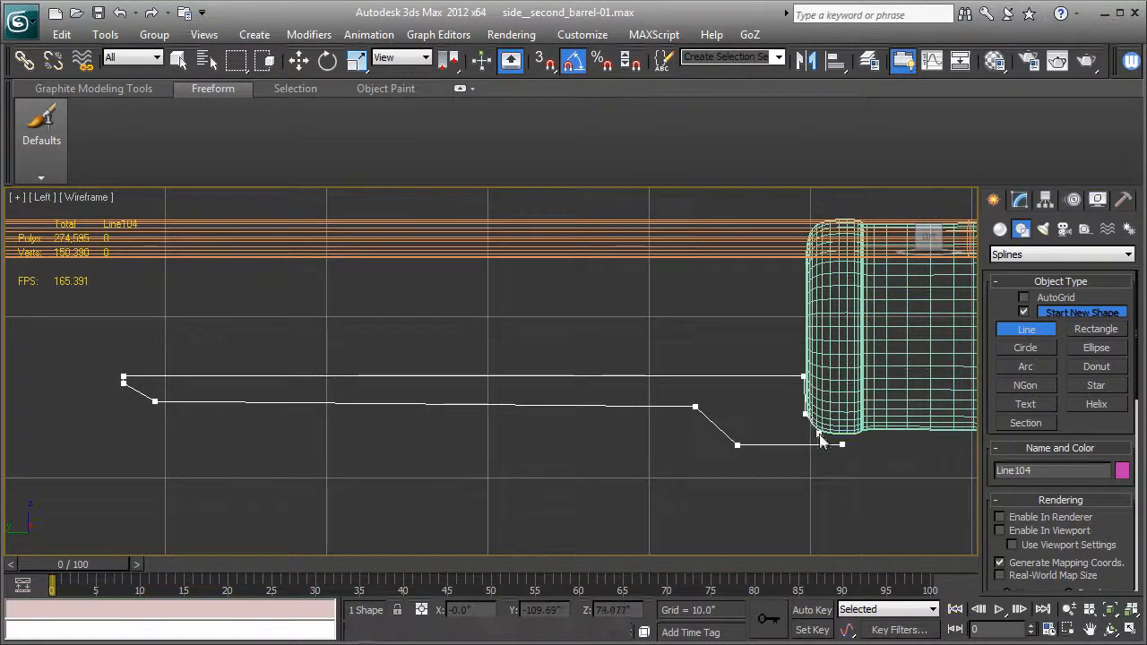
left_click(822, 432)
left_click(843, 437)
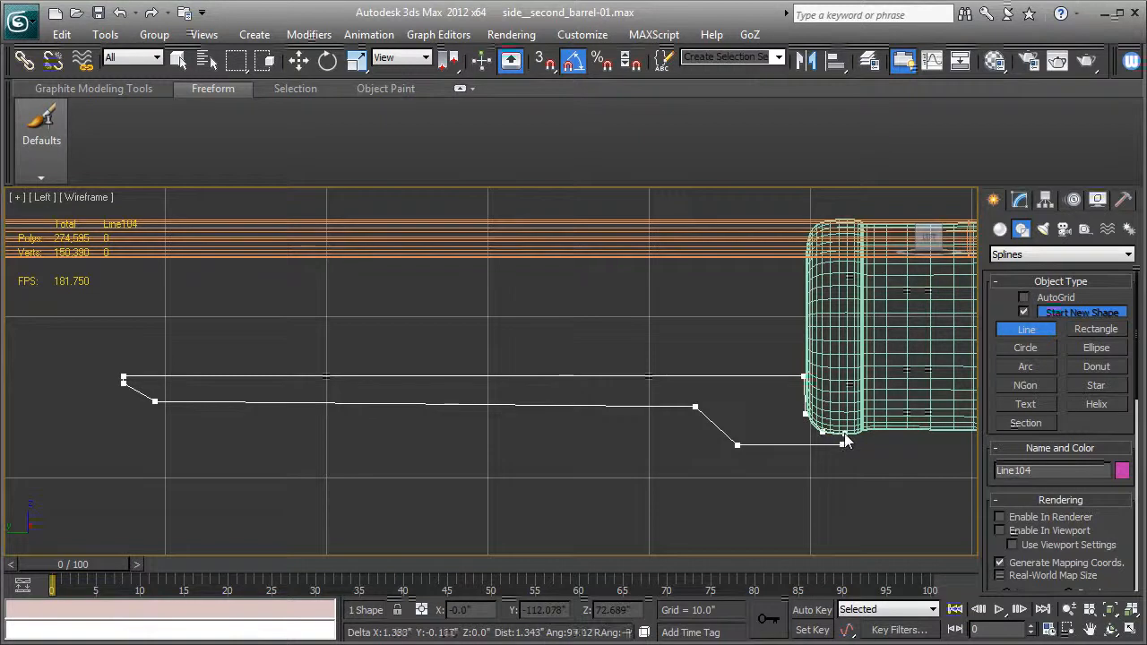
left_click(843, 446)
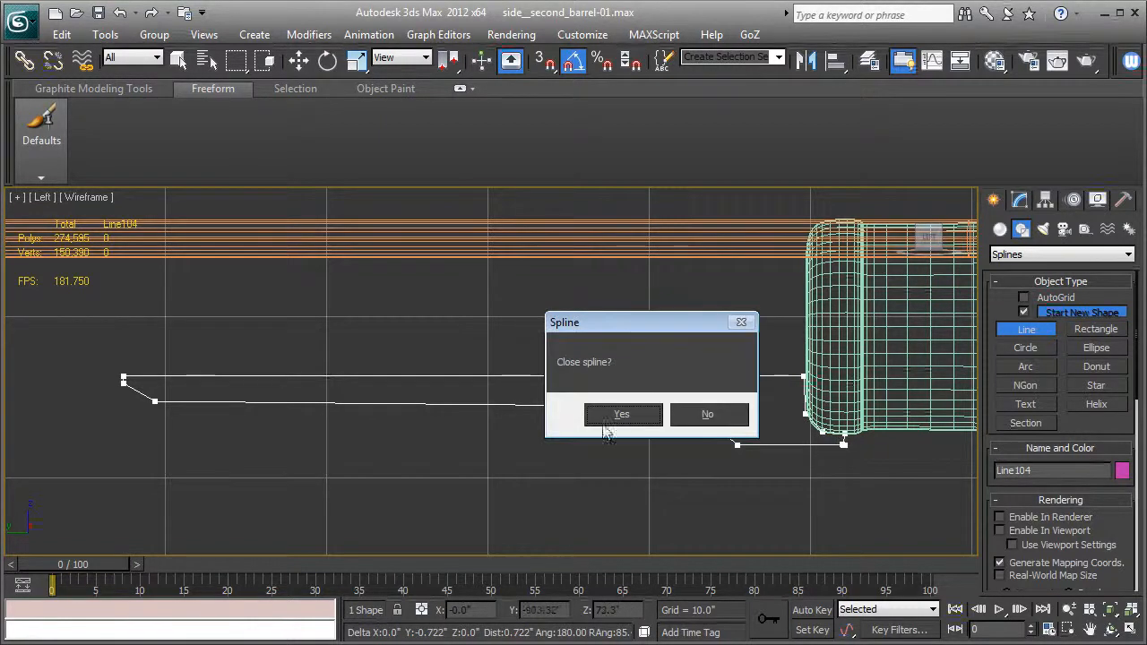
left_click(618, 412)
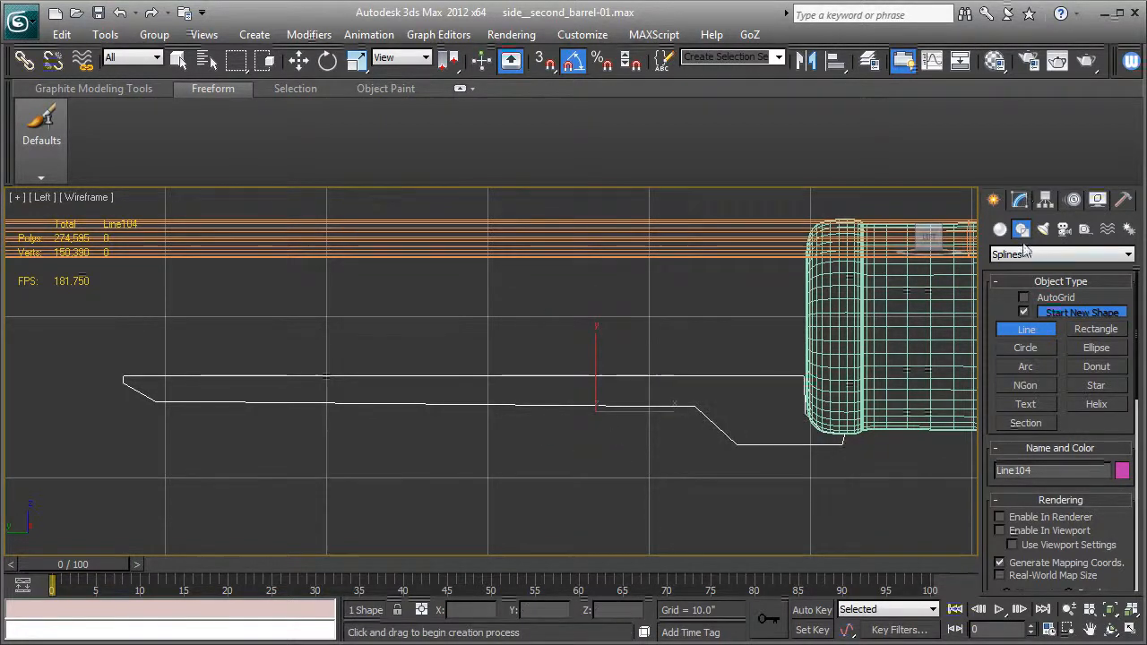
Step: Apply an Extrude modifier to the closed plate profile and show it shaded in the perspective view
left_click(1020, 199)
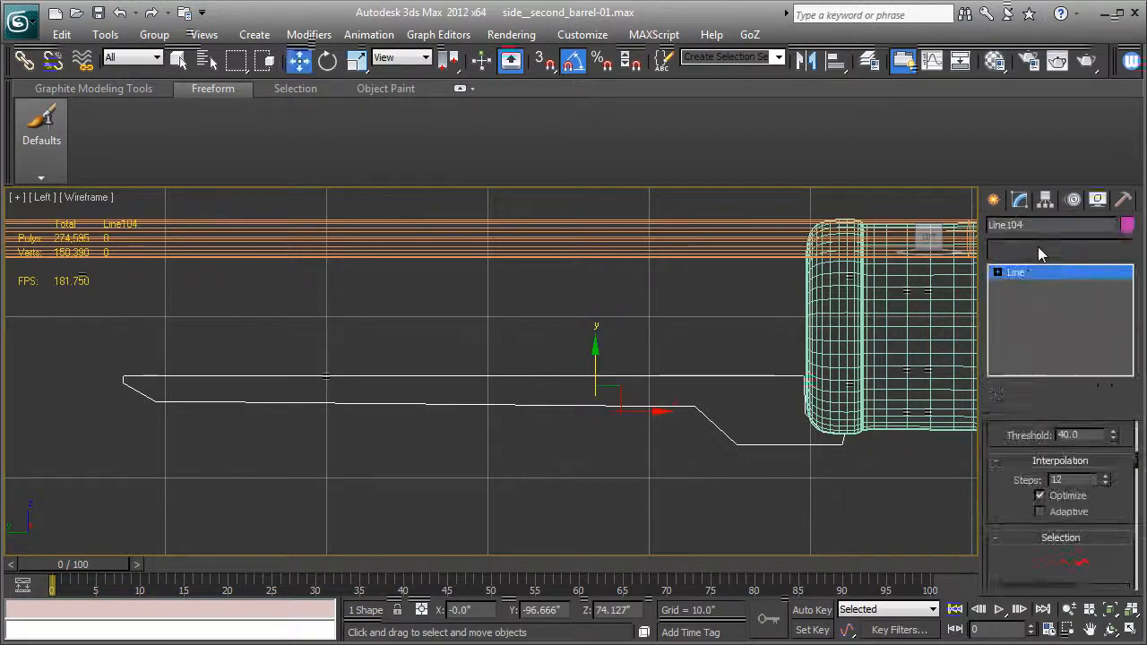
left_click(1050, 251)
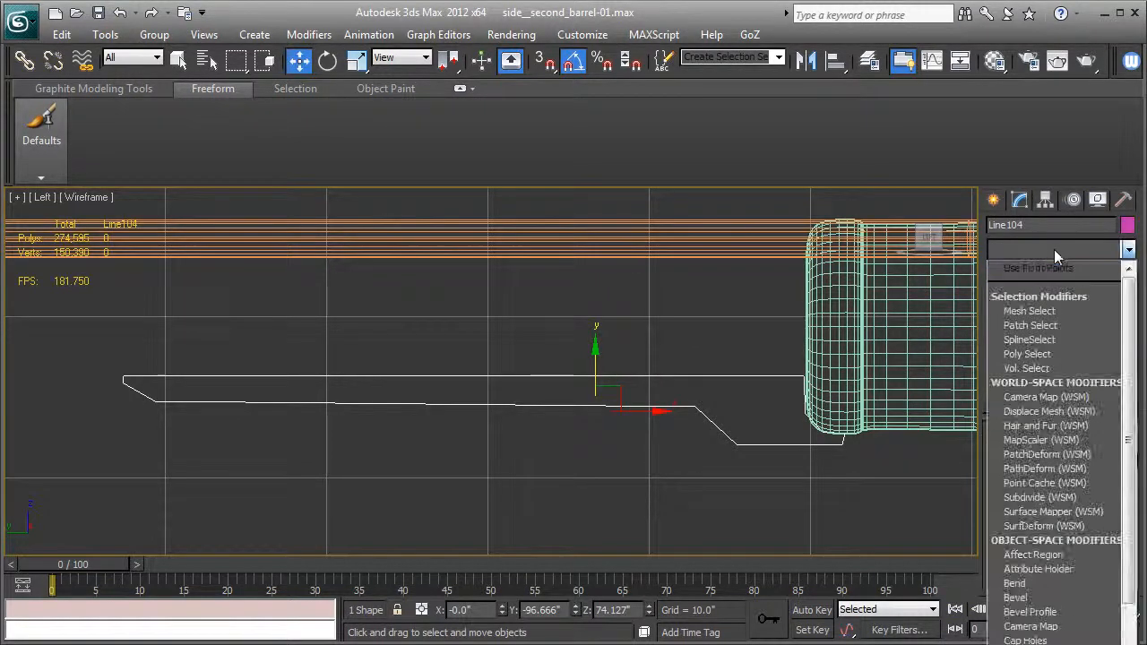
key("e")
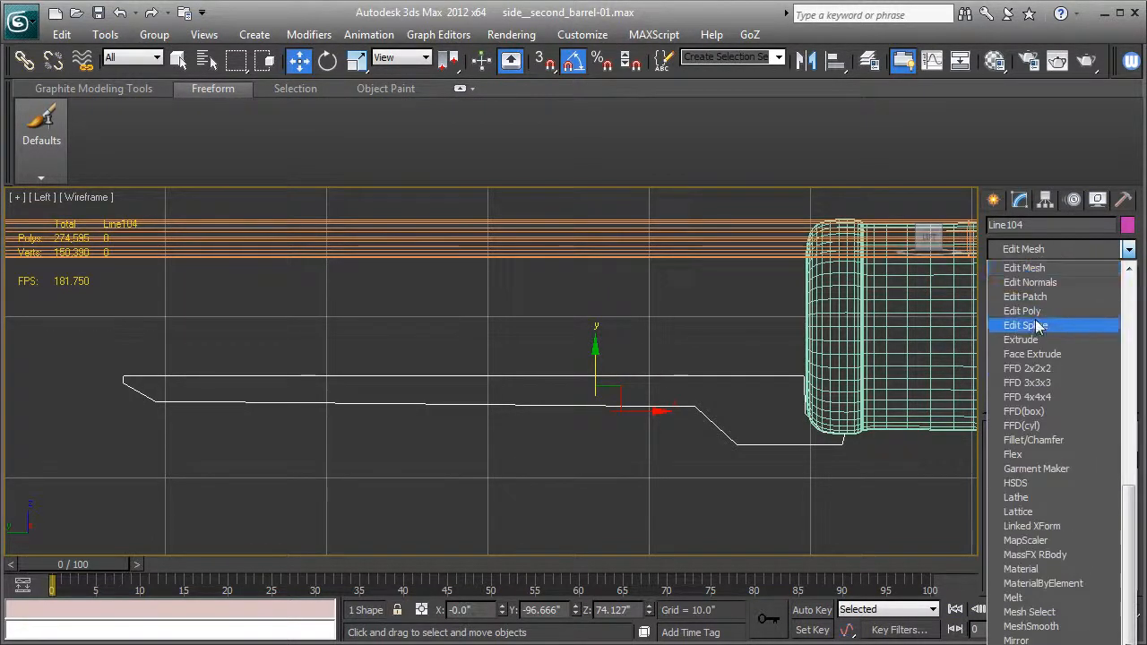
left_click(1036, 340)
key("p")
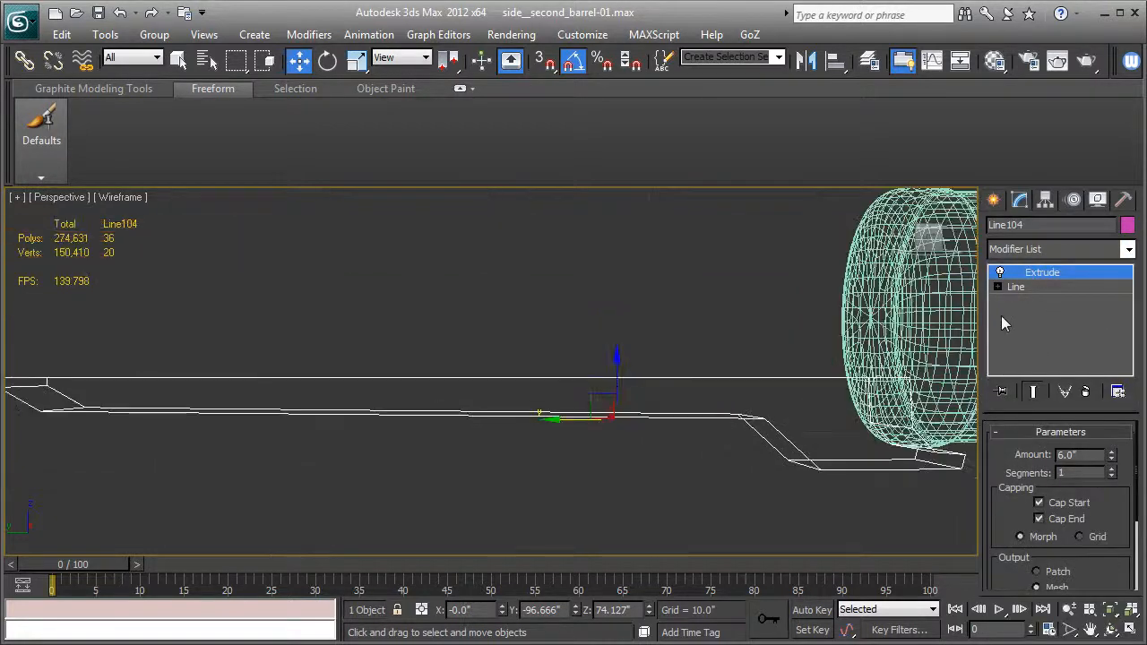
scroll(622, 392, "down", 4)
key("F3")
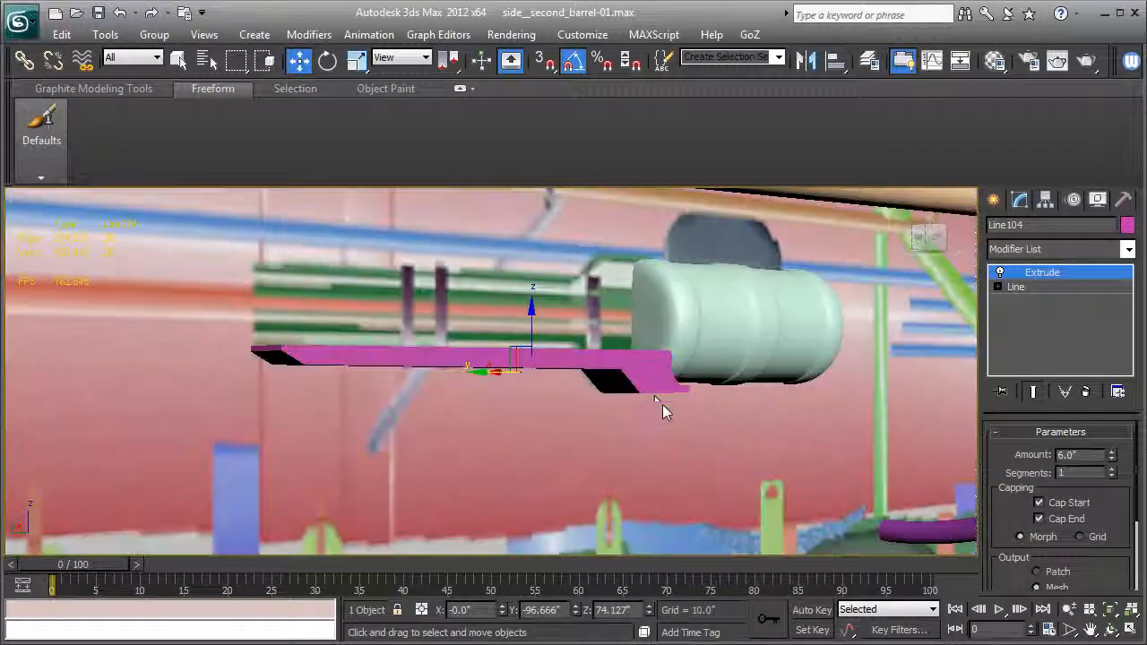
Step: Set the plate's Extrude amount to 0.5"
scroll(659, 411, "down", 1)
middle_click_drag(643, 393, 679, 380, "alt")
scroll(662, 411, "up", 1)
left_click_drag(1111, 458, 1114, 468)
middle_click_drag(582, 403, 998, 303, "alt")
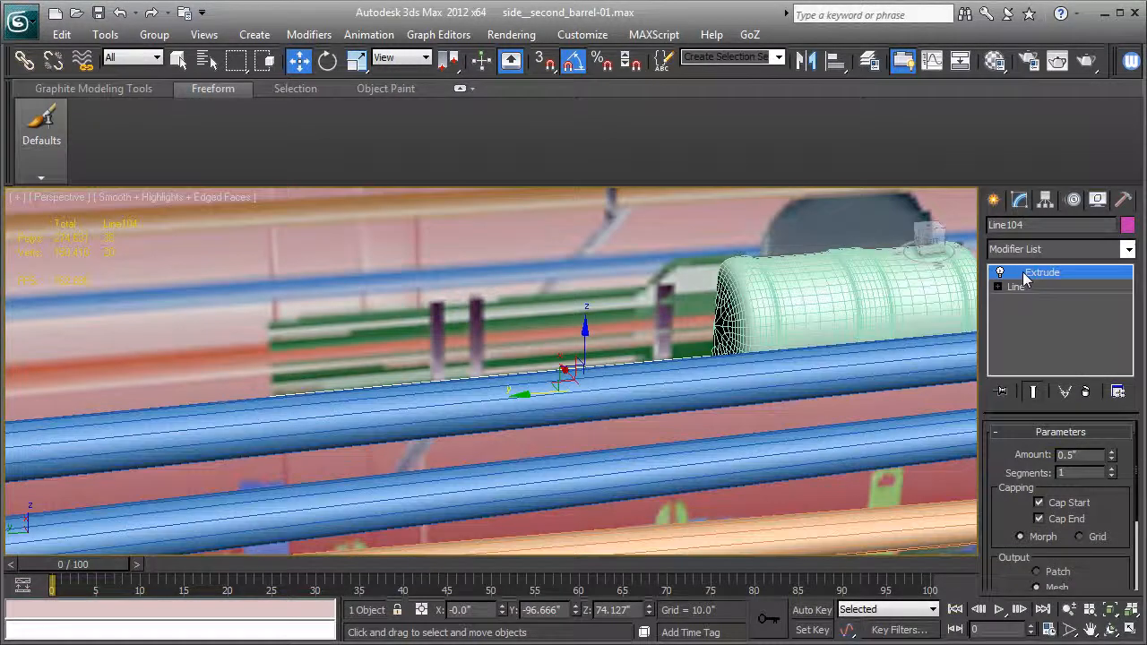
Step: Collapse the plate's modifier stack and convert the resulting mesh to an Editable Poly
right_click(1024, 272)
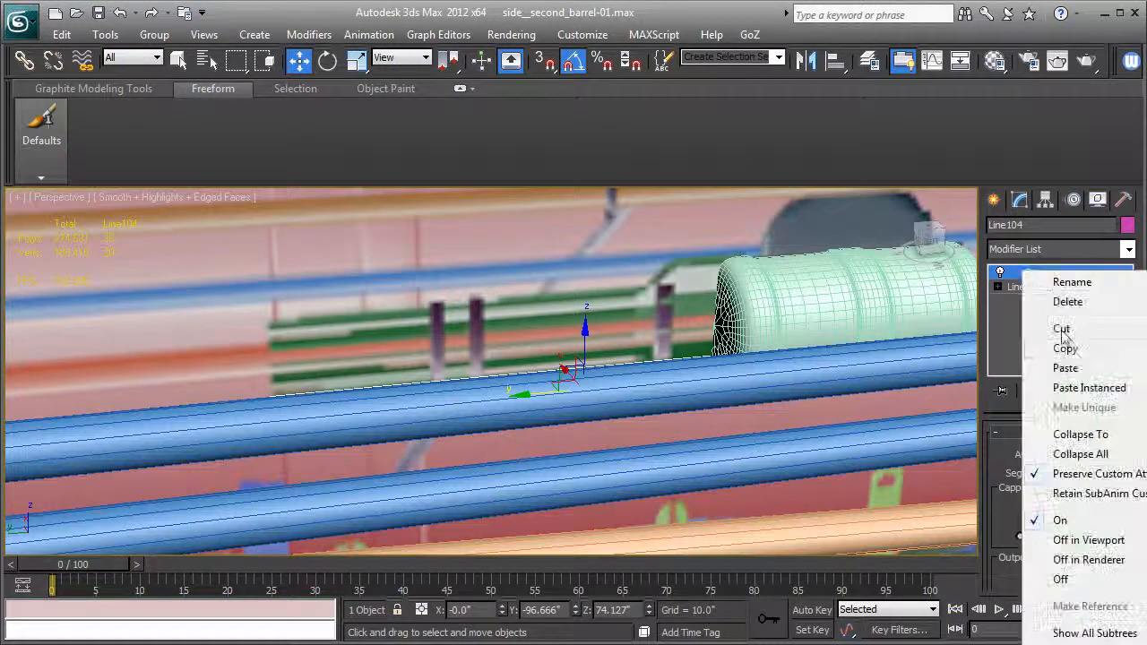
left_click(1081, 439)
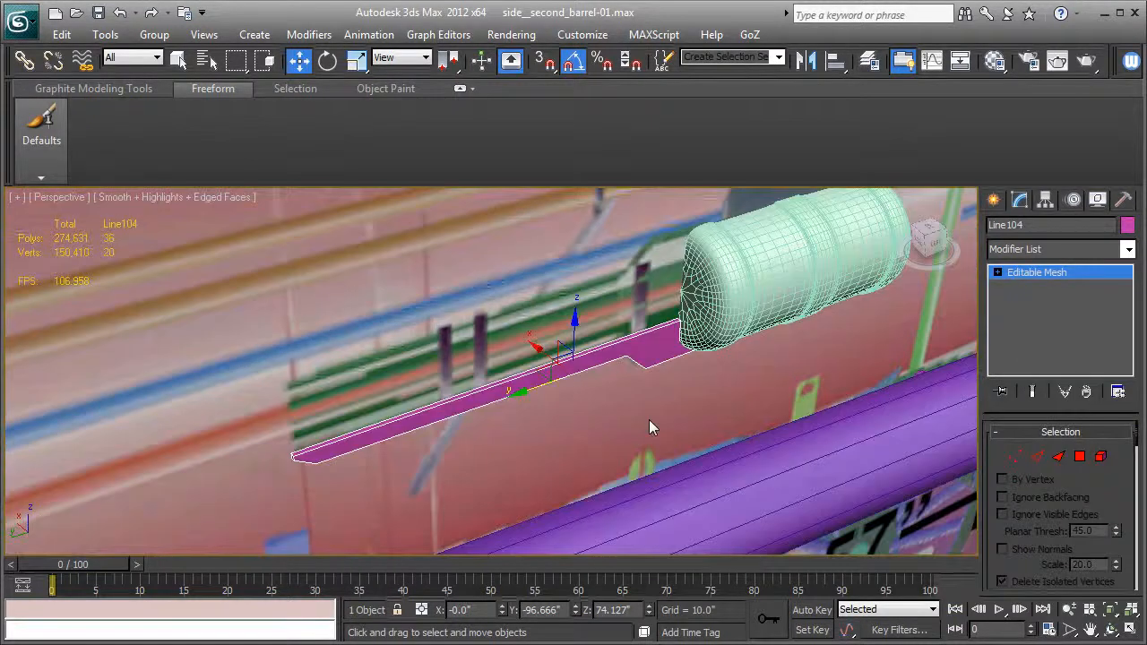
middle_click_drag(651, 422, 1017, 279, "alt")
right_click(1015, 280)
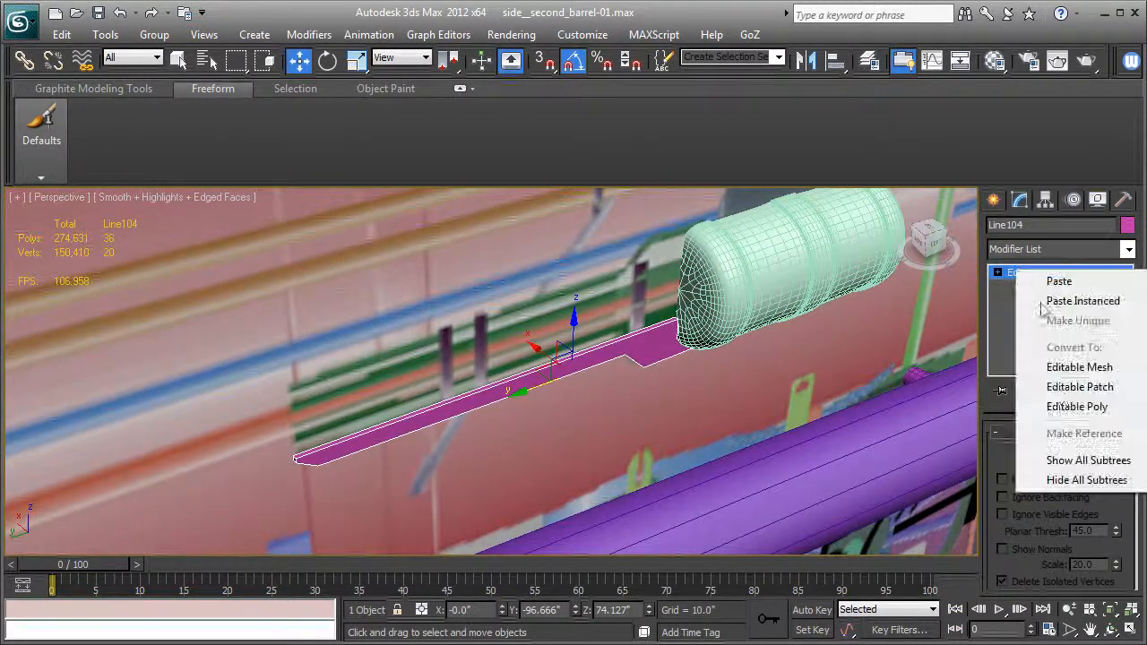
left_click(1071, 404)
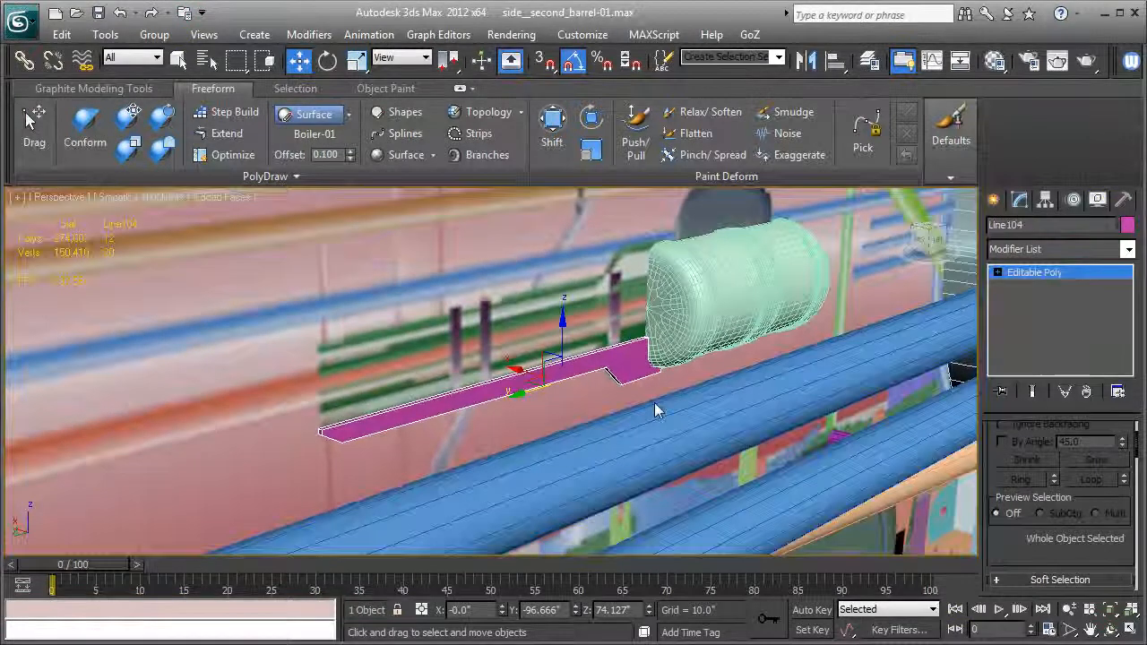
Step: Select the plate together with the piston housing and isolate both from the rest of the scene
key("F3")
key("F3")
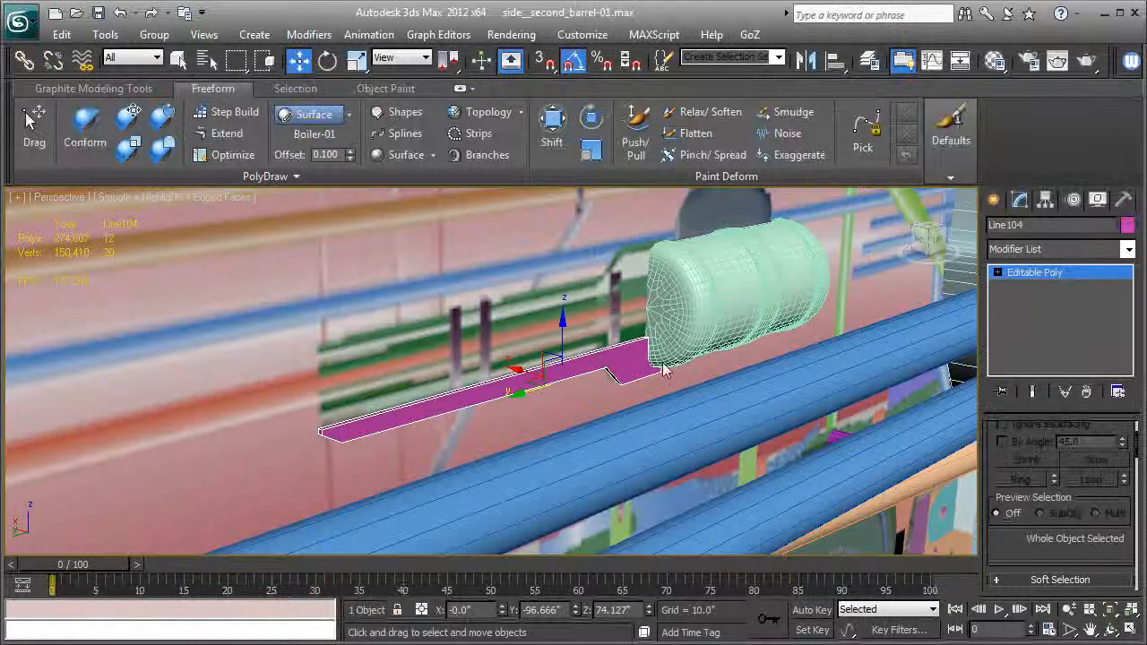
left_click(686, 313, "ctrl")
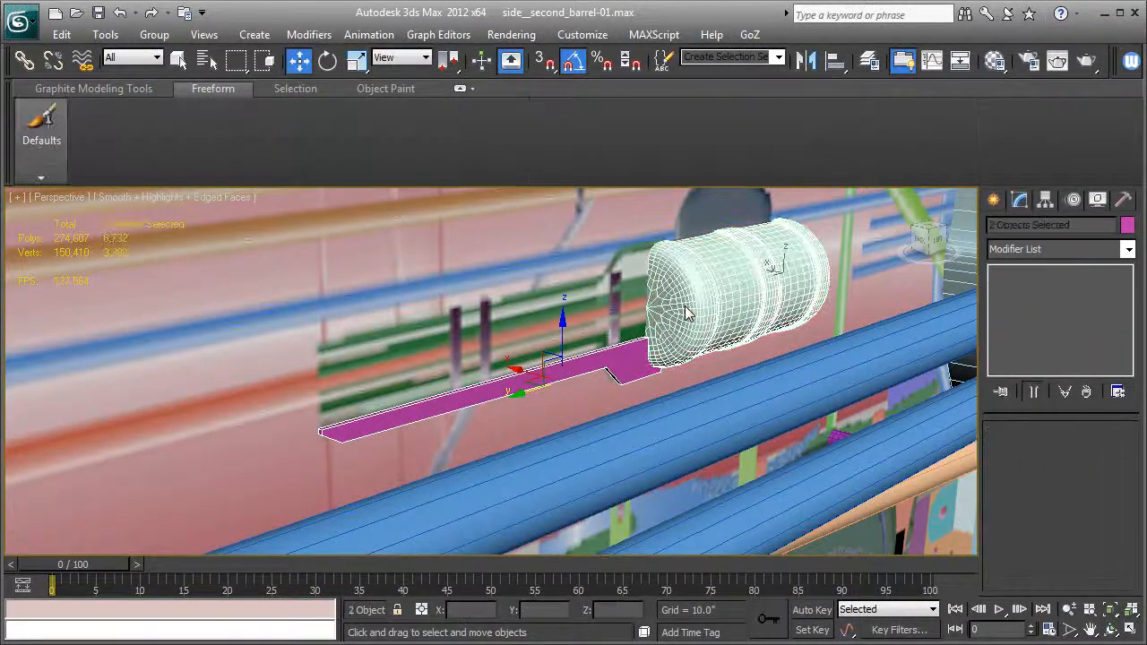
middle_click_drag(714, 373, 660, 382, "alt")
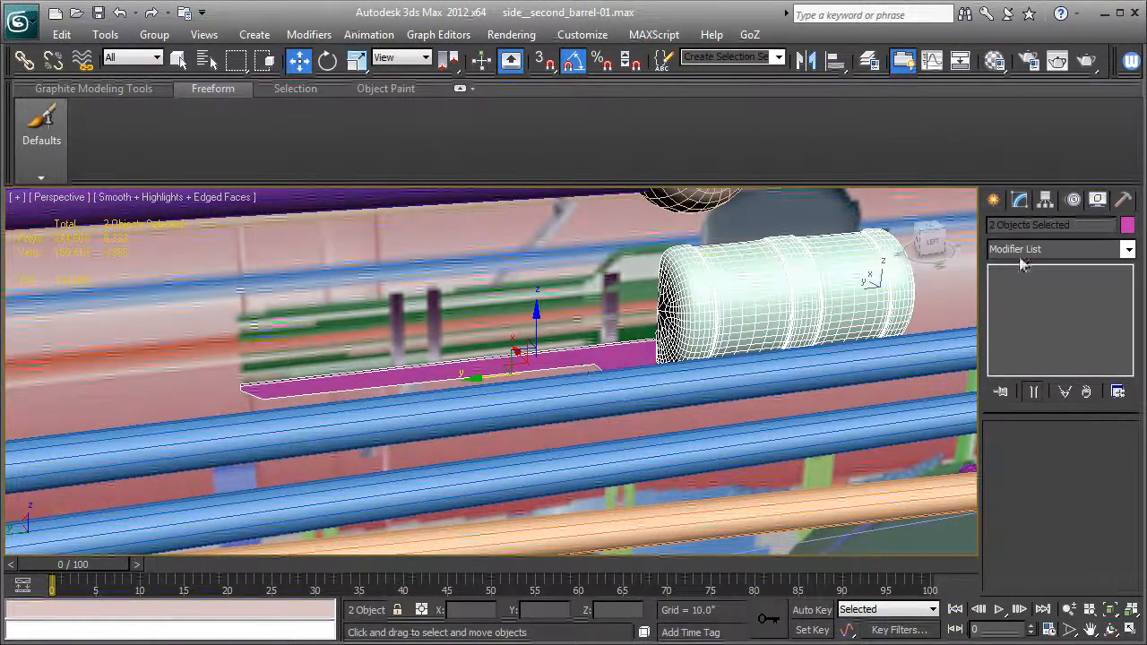
key("alt+q")
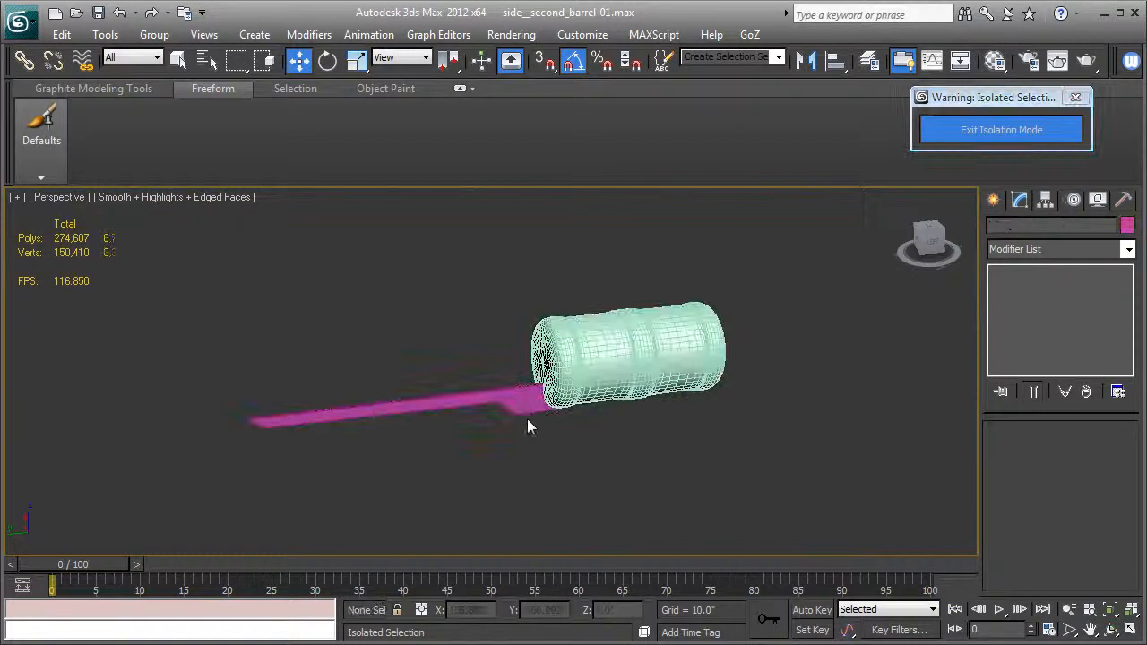
Step: Center the pivots of the plate and of the piston housing on their own objects
left_click(523, 406)
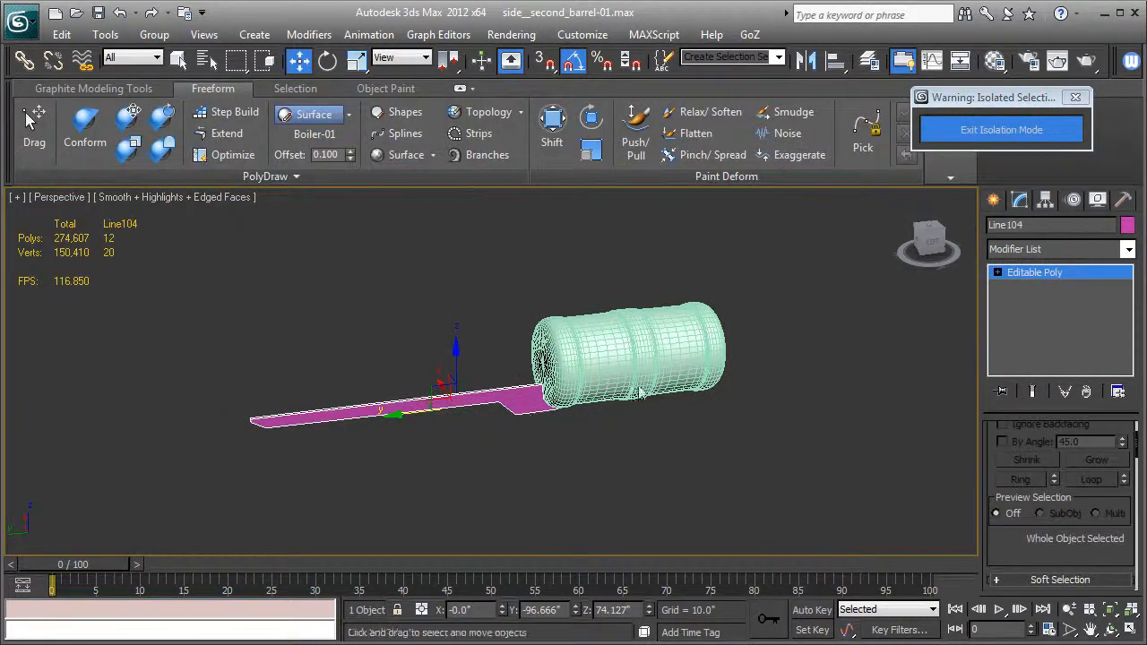
left_click(1045, 200)
left_click(1052, 315)
left_click(1060, 406)
left_click(1054, 314)
left_click(653, 345)
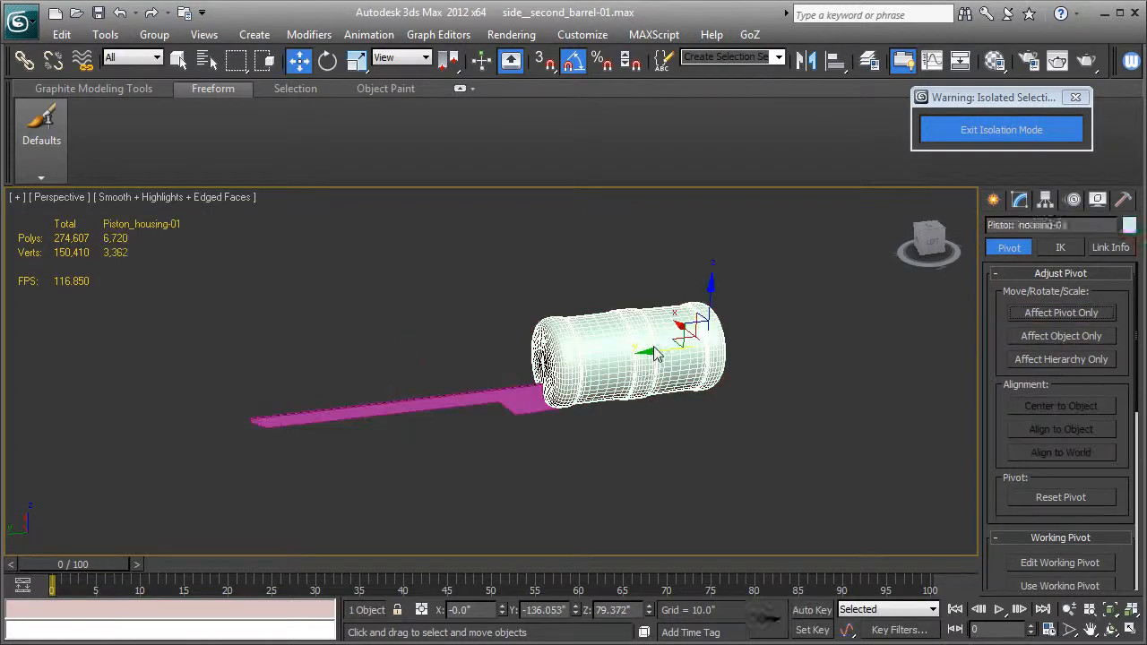
left_click(1063, 313)
left_click(1066, 404)
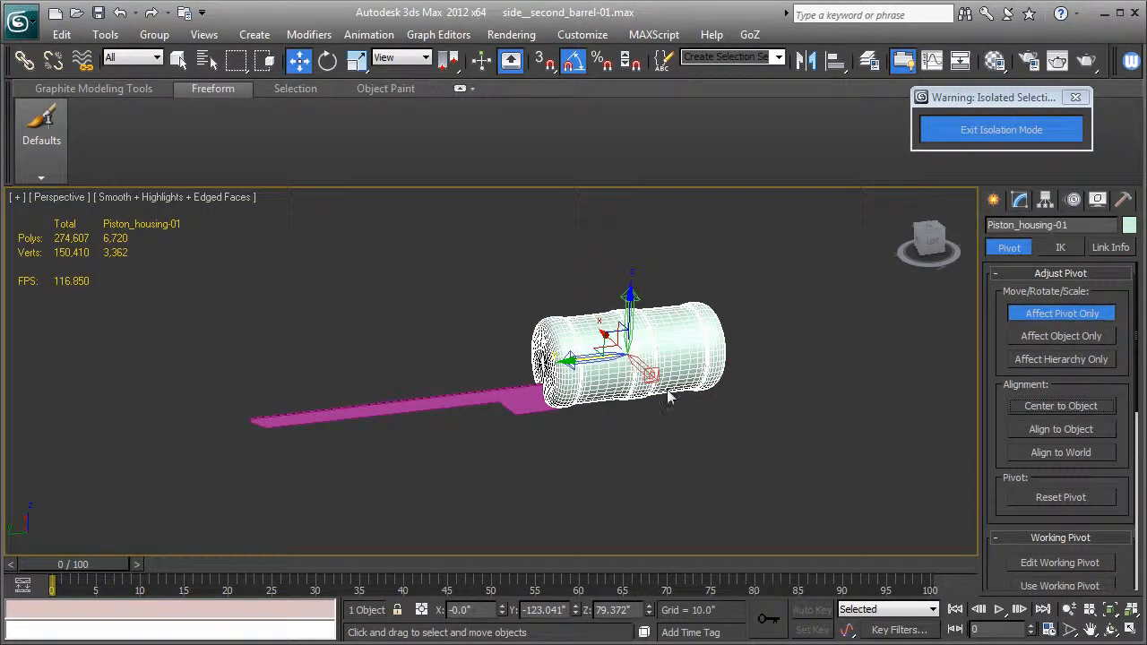
Step: Align the plate's pivot to the center of the piston housing in X, Y and Z, and leave pivot editing
left_click(525, 404, "ctrl")
middle_click_drag(683, 301, 691, 328)
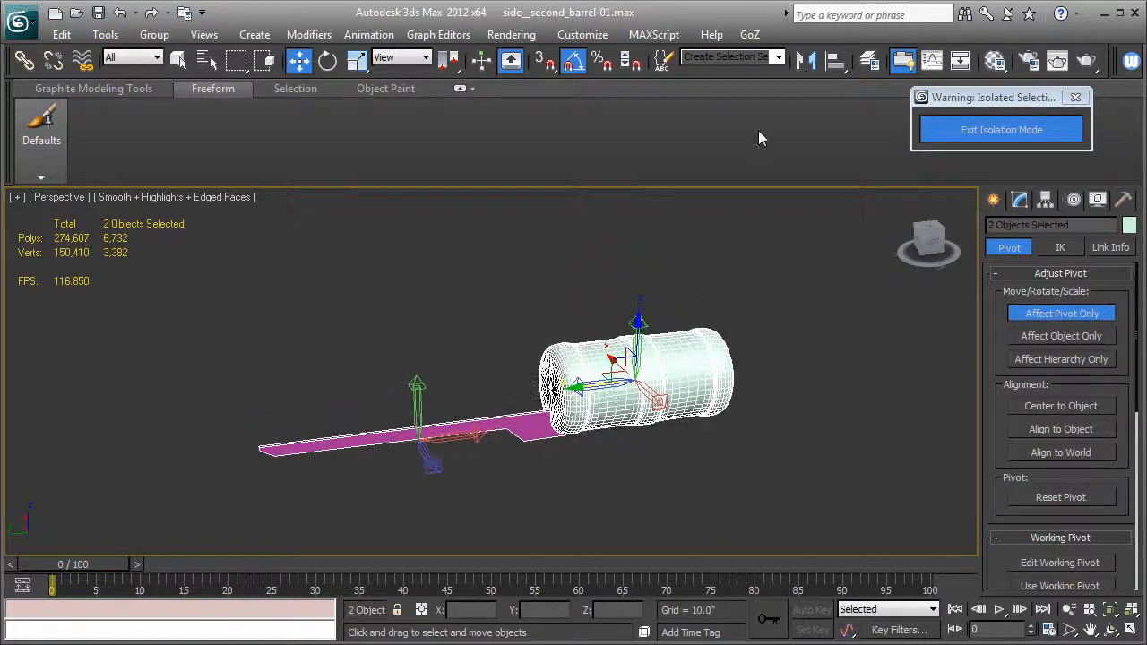
left_click(829, 63)
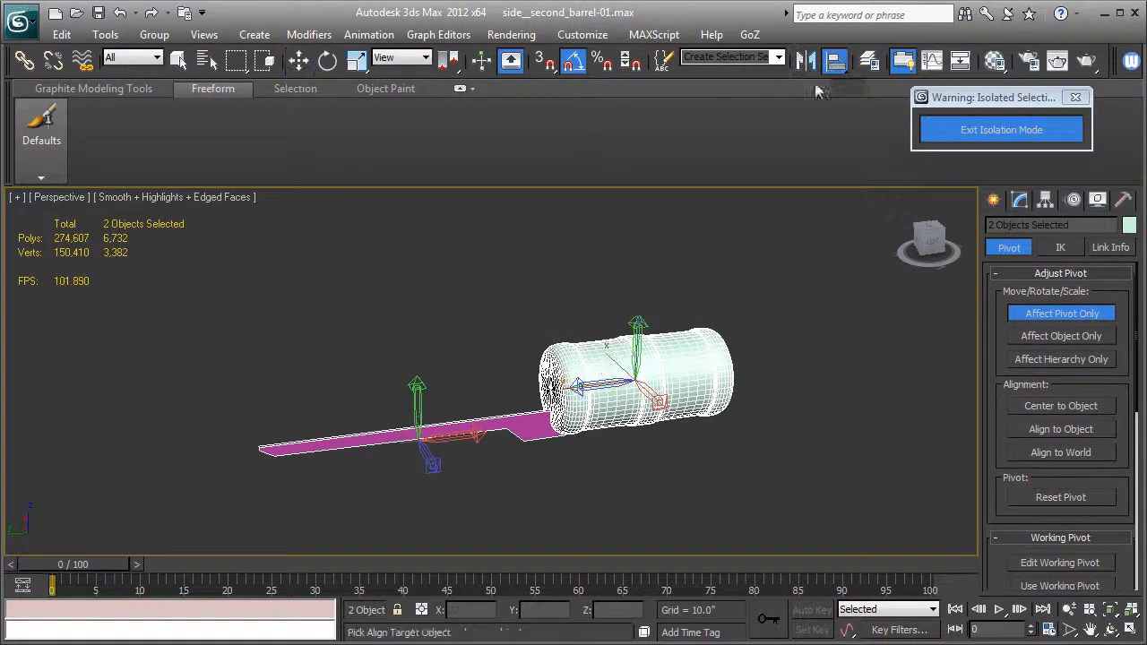
left_click(639, 349)
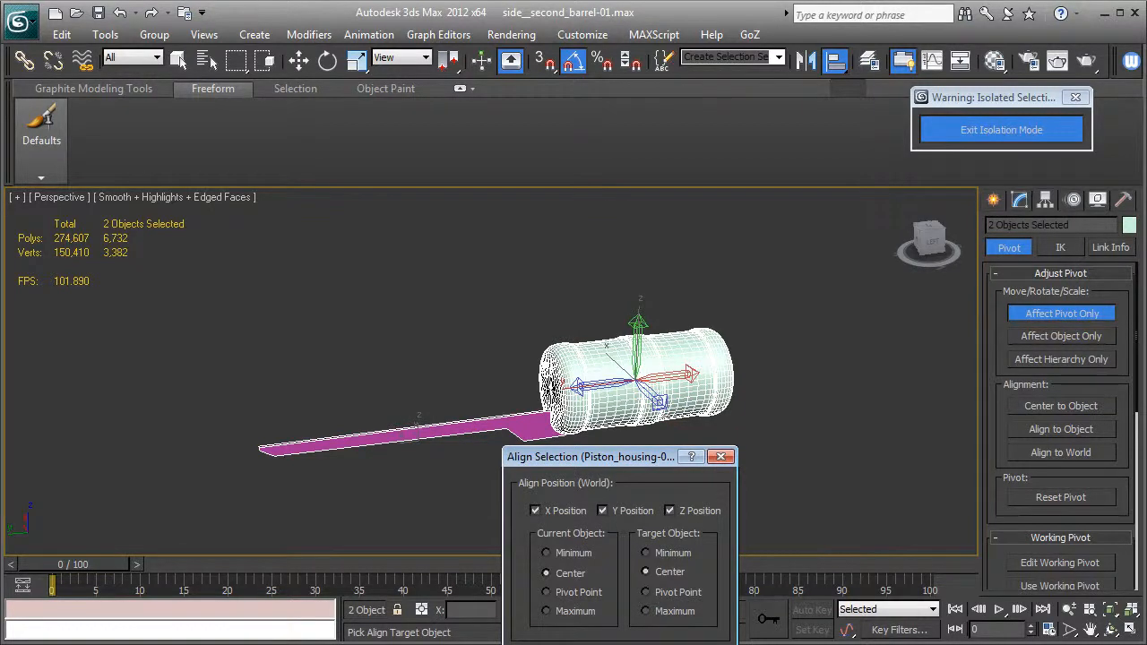
key("Return")
left_click(1040, 321)
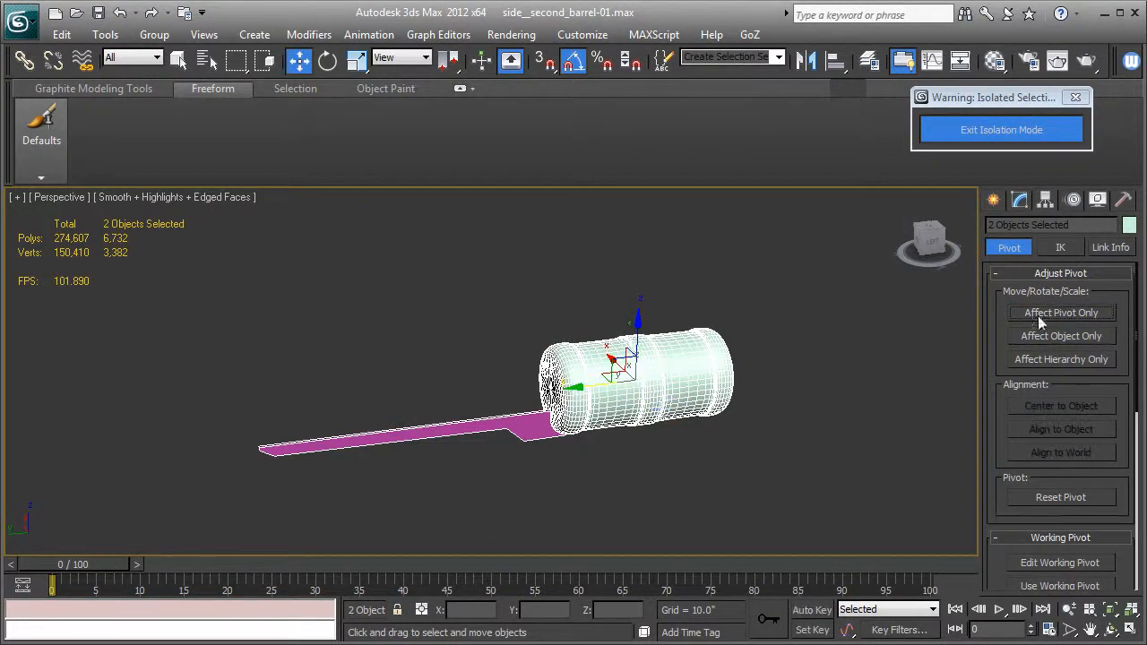
Step: Rotate-clone the plate by -60° around the housing's long axis as 5 instances, and shade the result without edges
key("e")
scroll(608, 378, "up", 3)
middle_click_drag(607, 378, 624, 395, "alt")
left_click(548, 456)
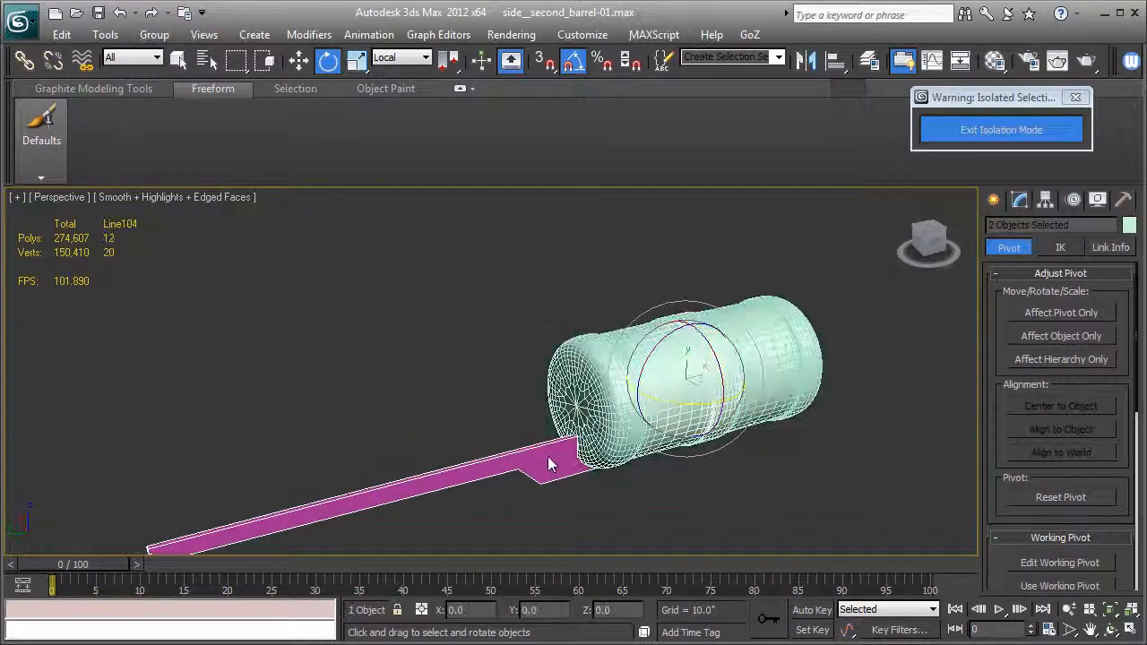
middle_click_drag(548, 451, 555, 385, "alt")
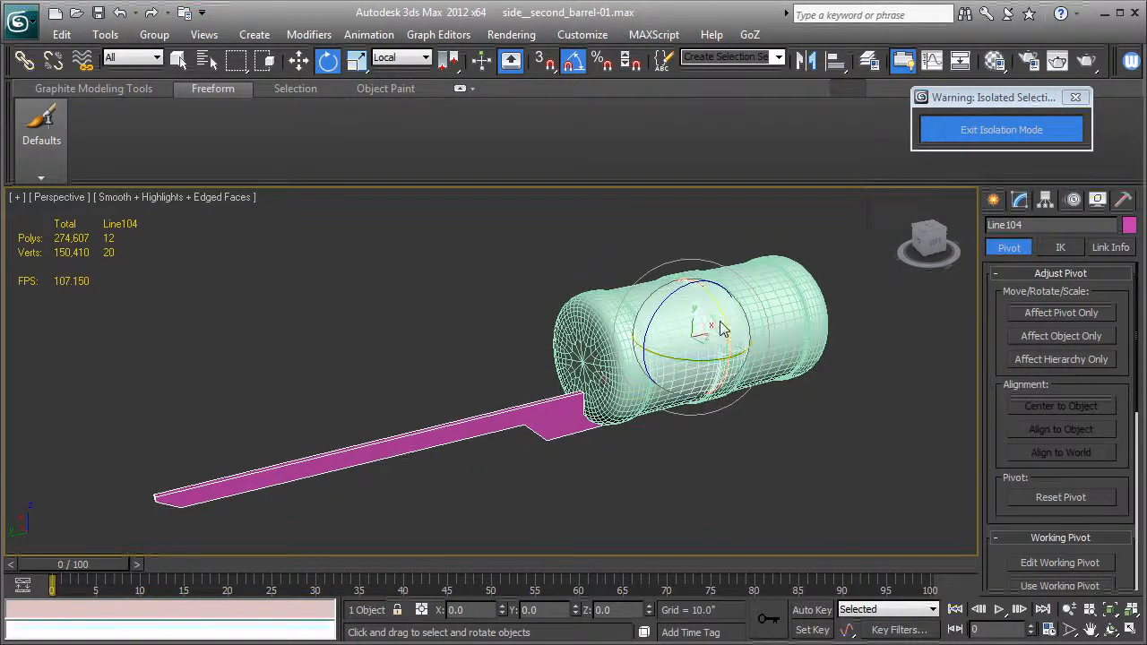
left_click_drag(724, 327, 708, 279)
left_click_drag(573, 229, 349, 123)
left_click(281, 187)
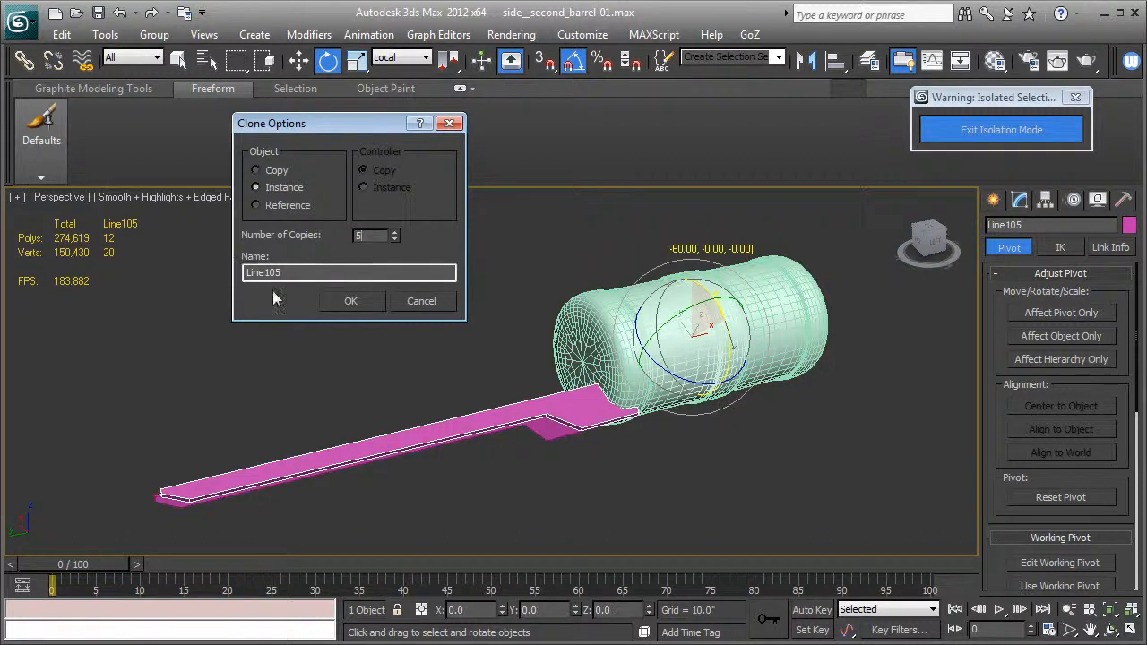
left_click(349, 302)
mouse_move(436, 430)
middle_mouse_down("alt")
mouse_move(505, 395)
mouse_move(557, 399)
mouse_move(436, 403)
mouse_move(383, 421)
mouse_move(600, 419)
middle_mouse_up("alt")
key("F4")
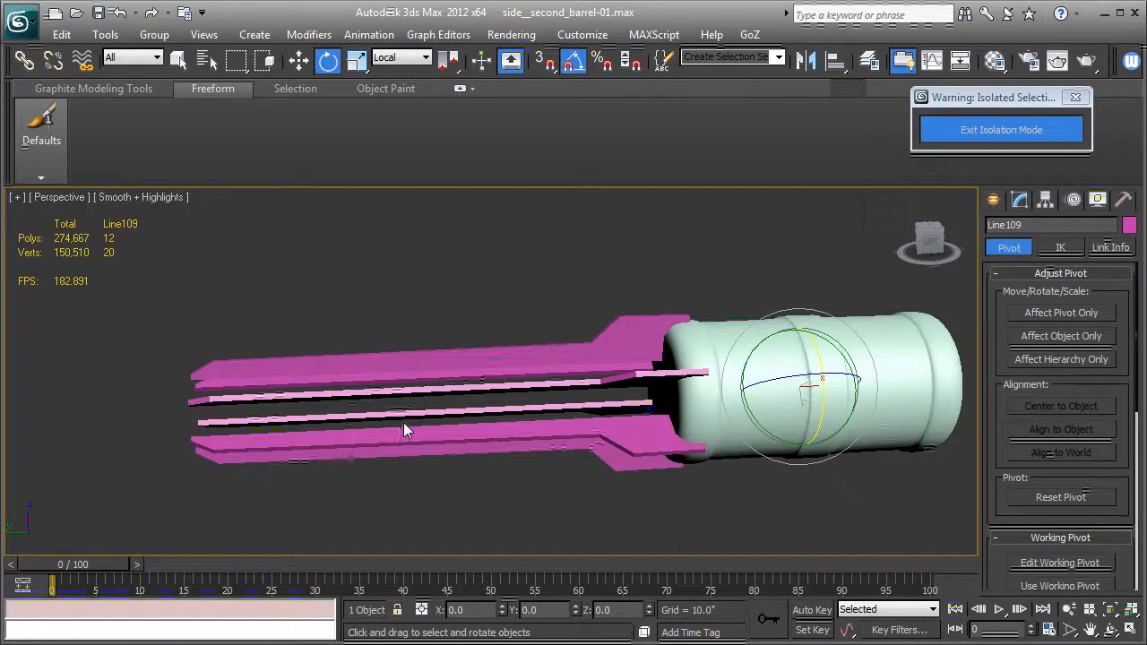
Step: Draw a cylinder centered between the plates in the left view, about 5.2" in radius and 0.7" high
key("l")
key("z")
scroll(418, 417, "down", 2)
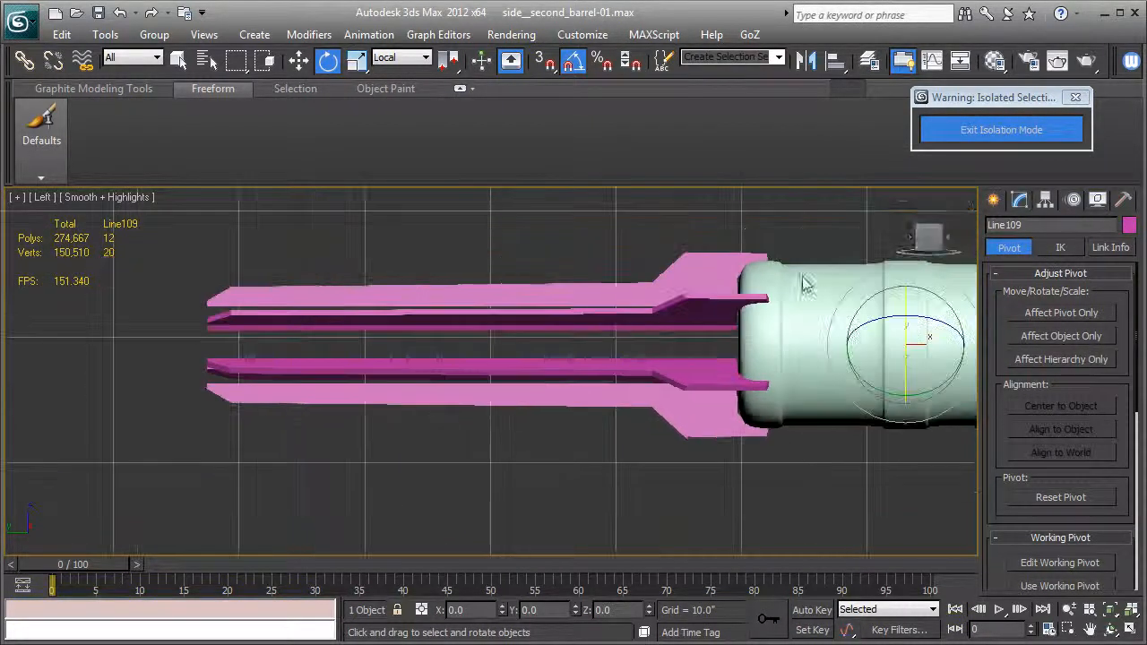
left_click(996, 204)
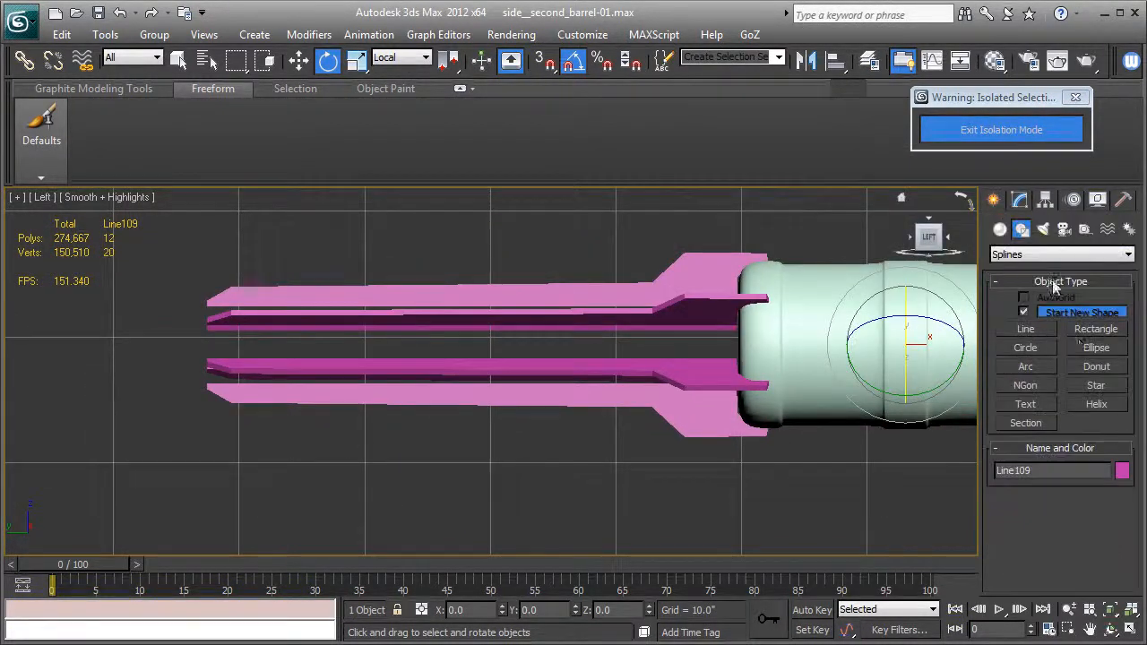
left_click(1000, 230)
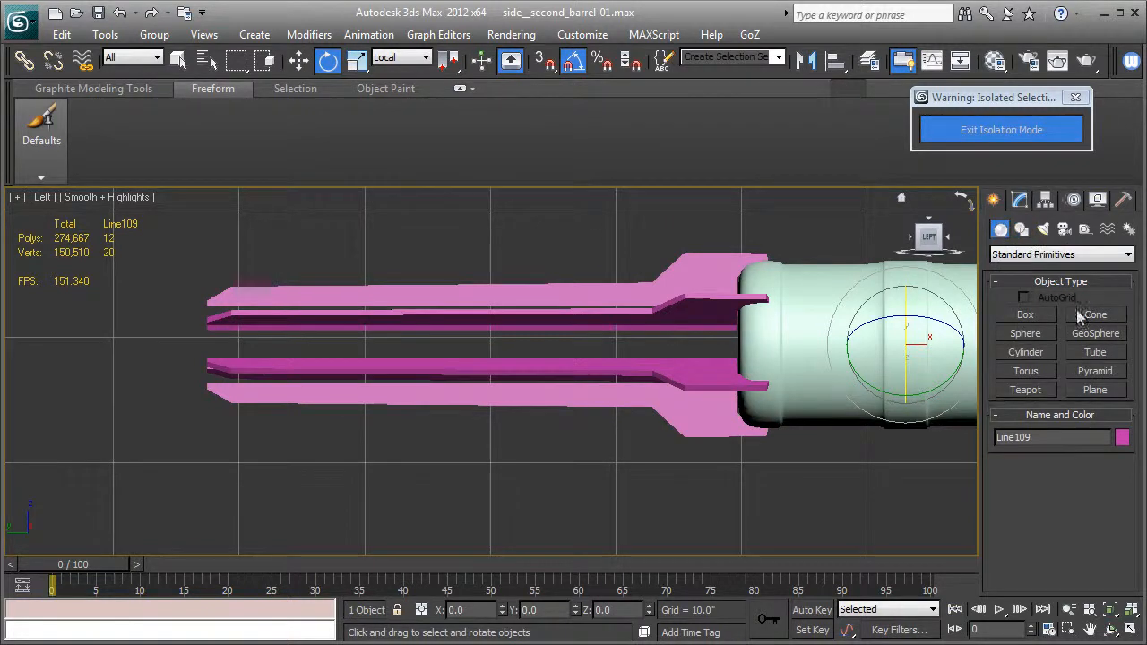
left_click(1045, 352)
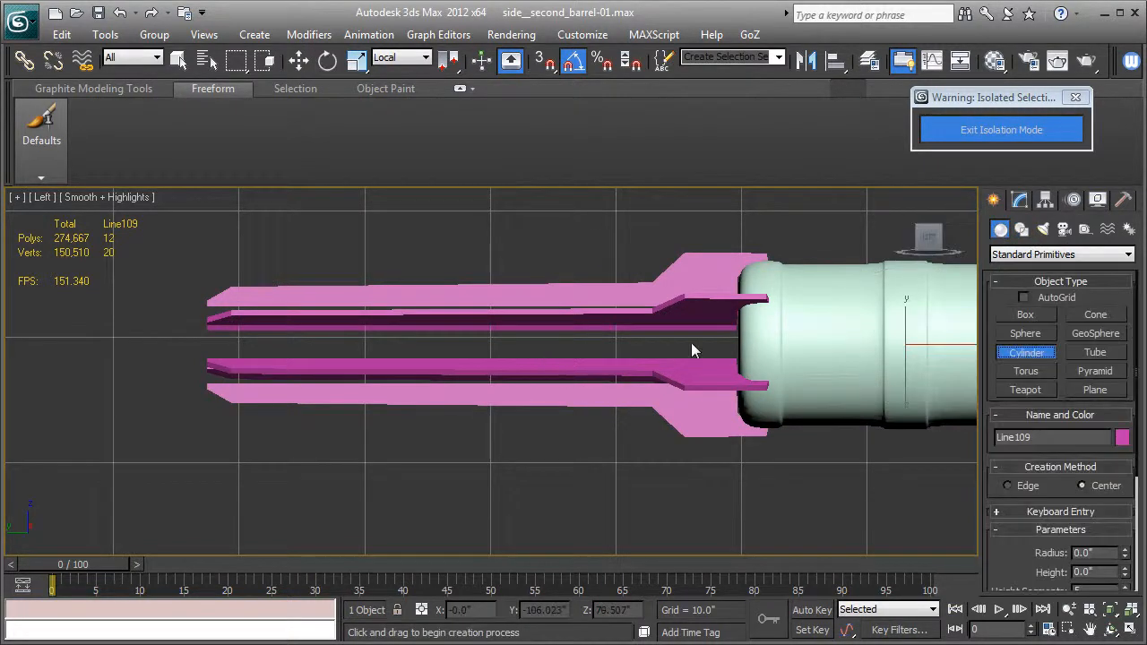
left_click_drag(475, 342, 539, 360)
key("F3")
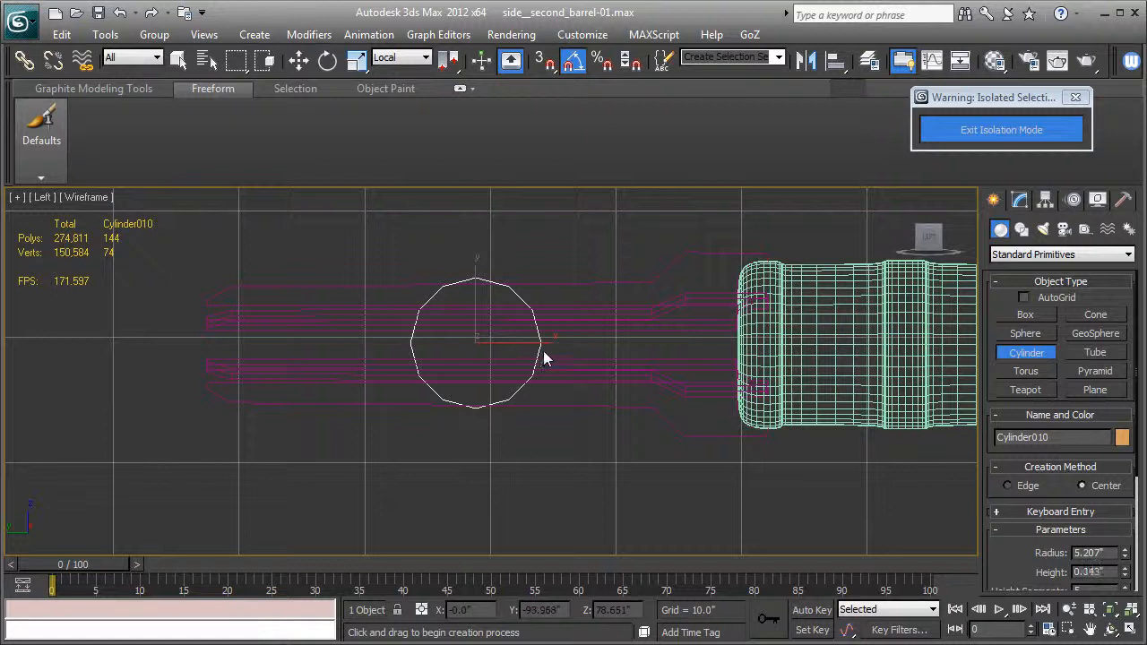
left_click(552, 344)
left_click(1009, 357)
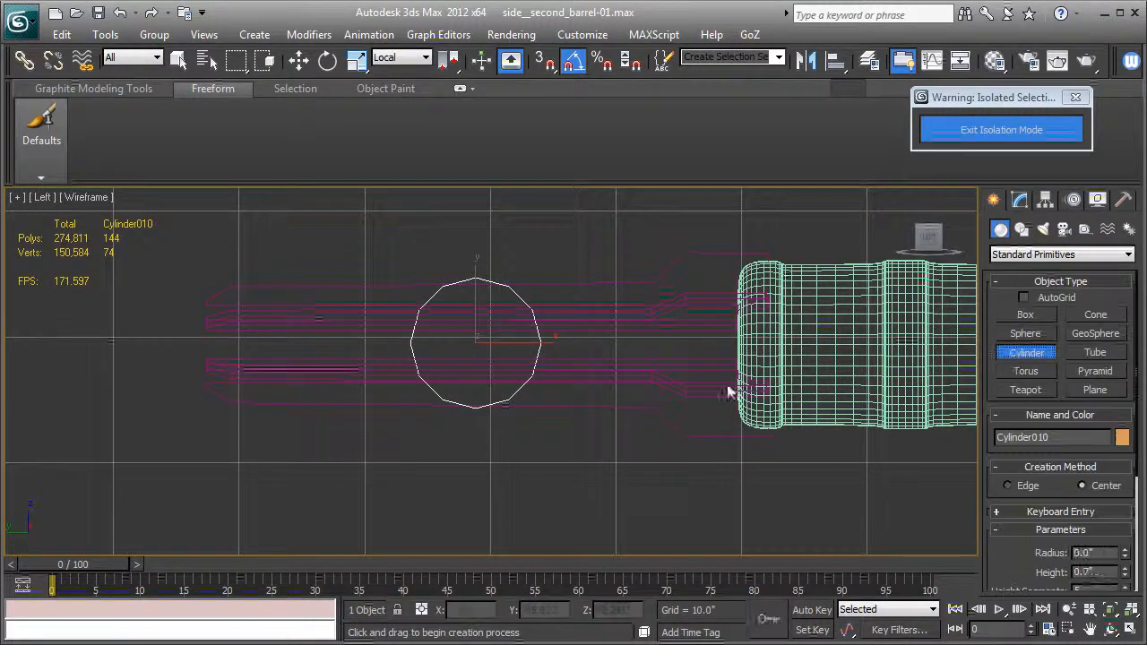
Step: Rotate the cylinder so it stands edge-on in the left view, its axis running along the plates
left_click(328, 60)
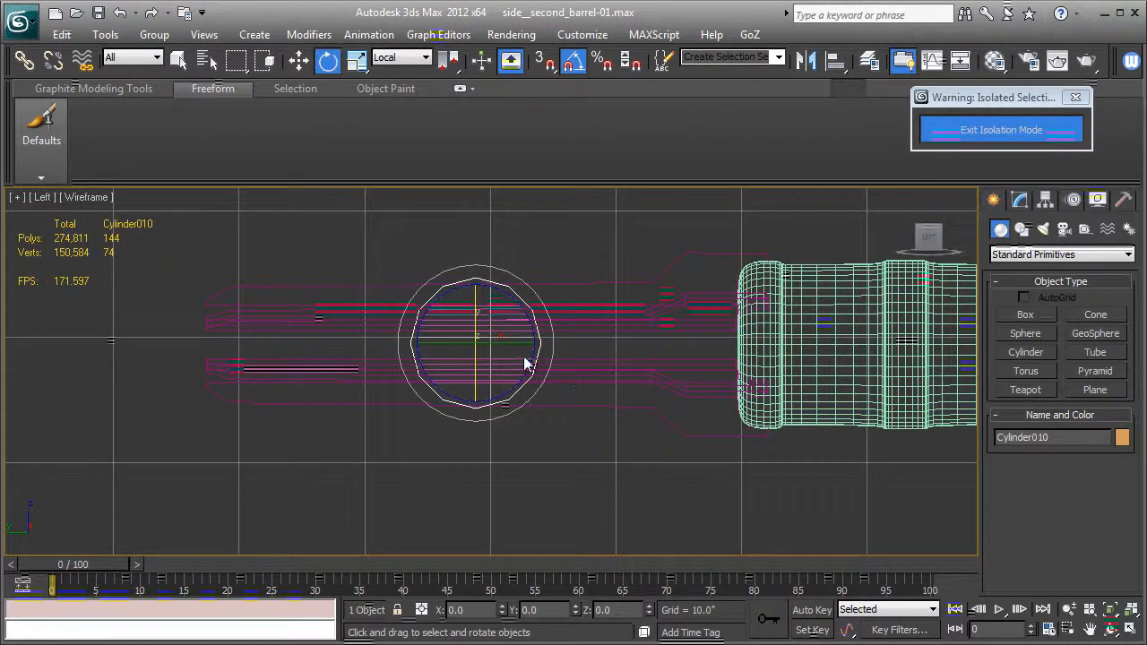
left_click_drag(521, 345, 443, 343)
key("z")
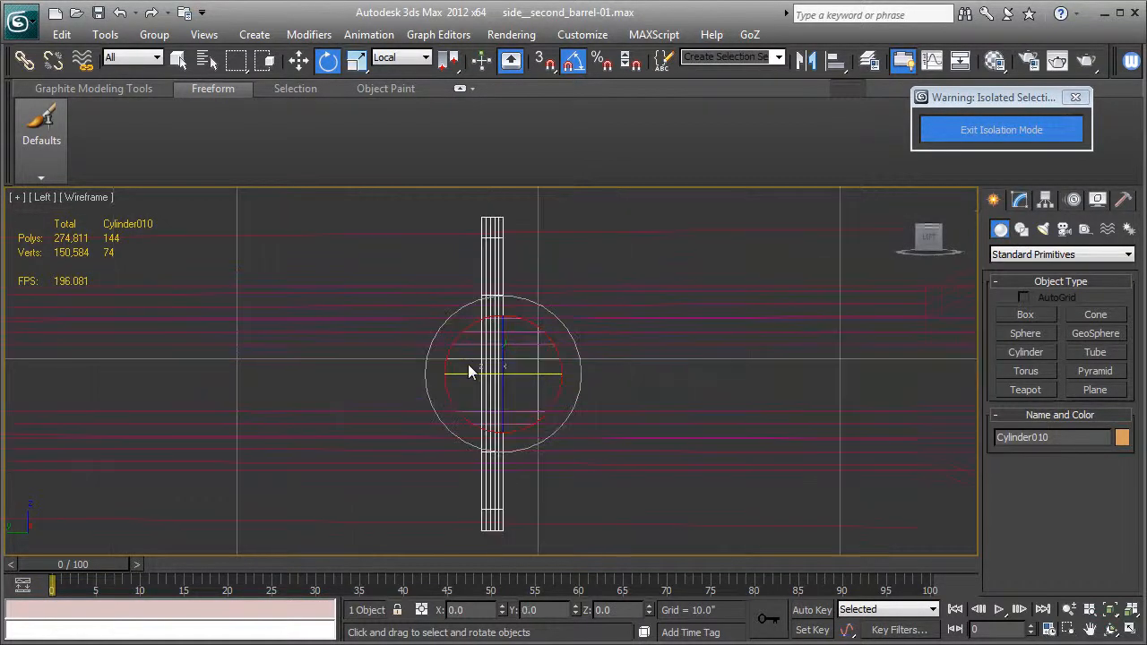
Step: Reduce the cylinder to 1 height segment and set its height to 1.413"
left_click(1019, 199)
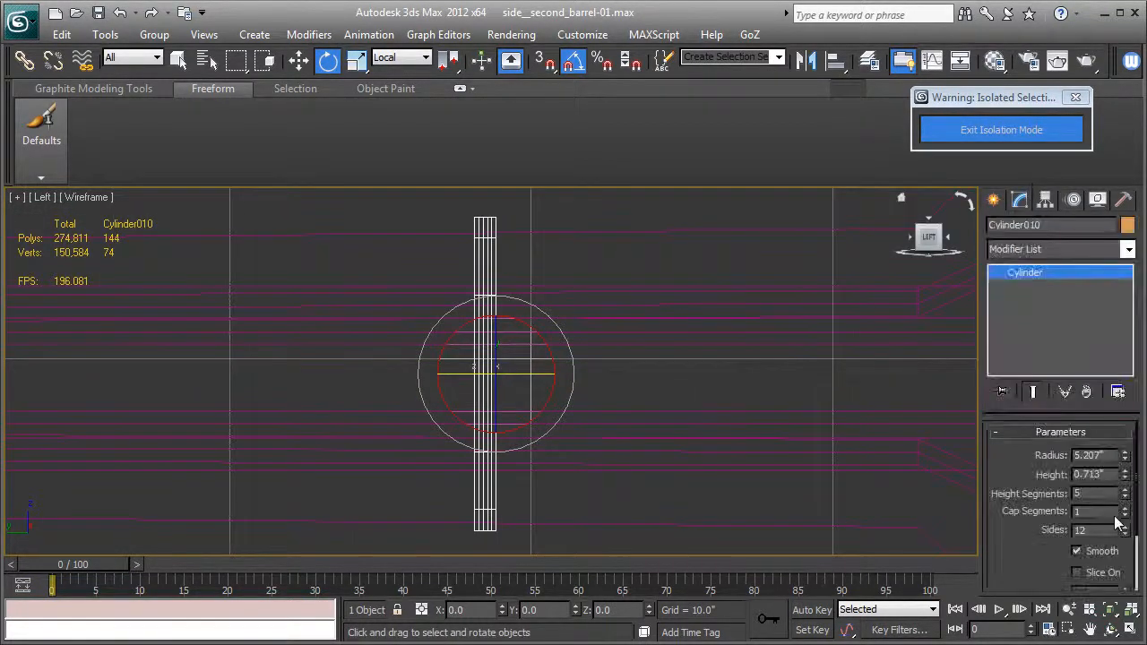
right_click(1126, 498)
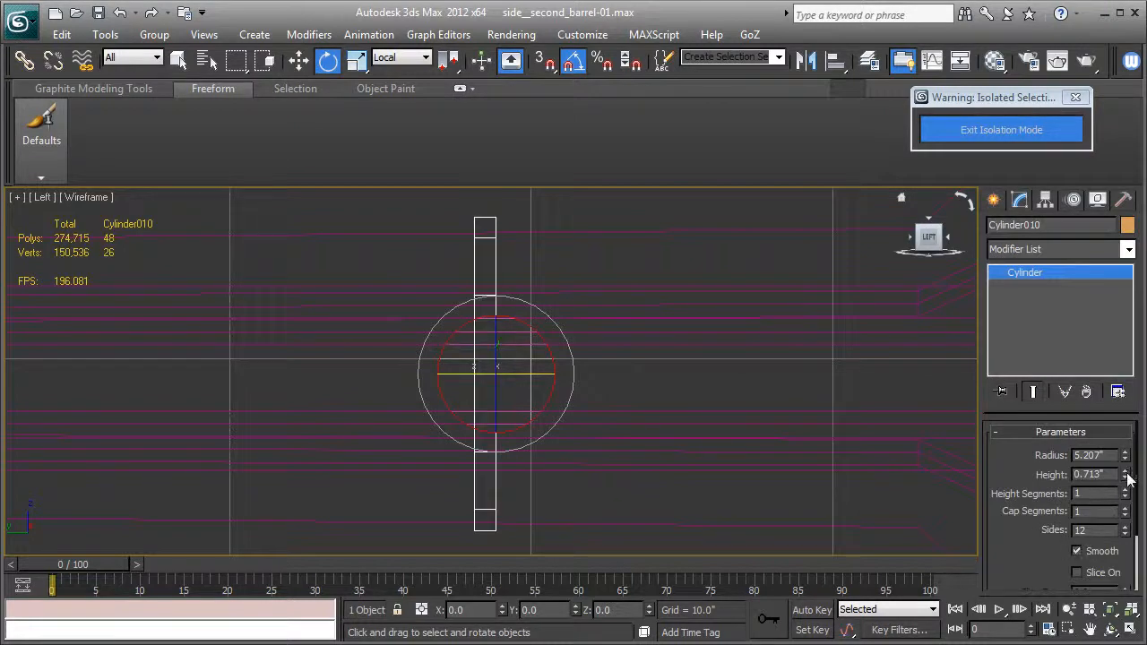
left_click_drag(1128, 478, 1128, 419)
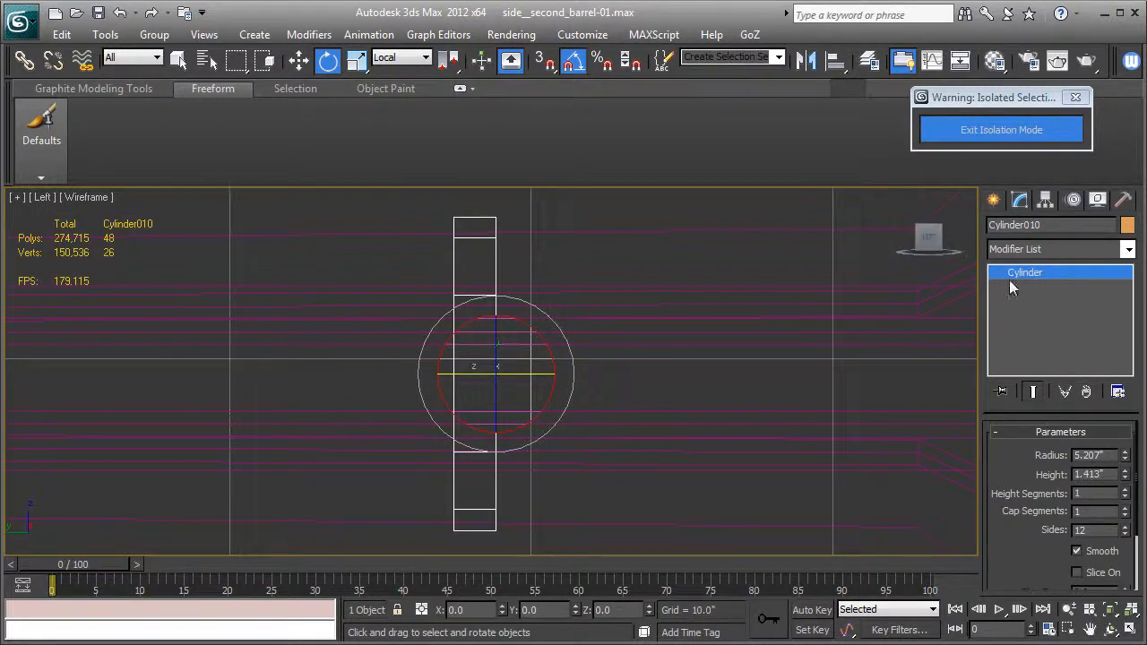
Step: Set the cylinder's sides to 24 in the shaded perspective view and convert it to an Editable Poly
key("p")
middle_click_drag(730, 461, 621, 455, "alt")
key("F3")
mouse_move(568, 484)
middle_mouse_down("alt")
mouse_move(612, 433)
mouse_move(603, 445)
middle_mouse_up("alt")
key("F4")
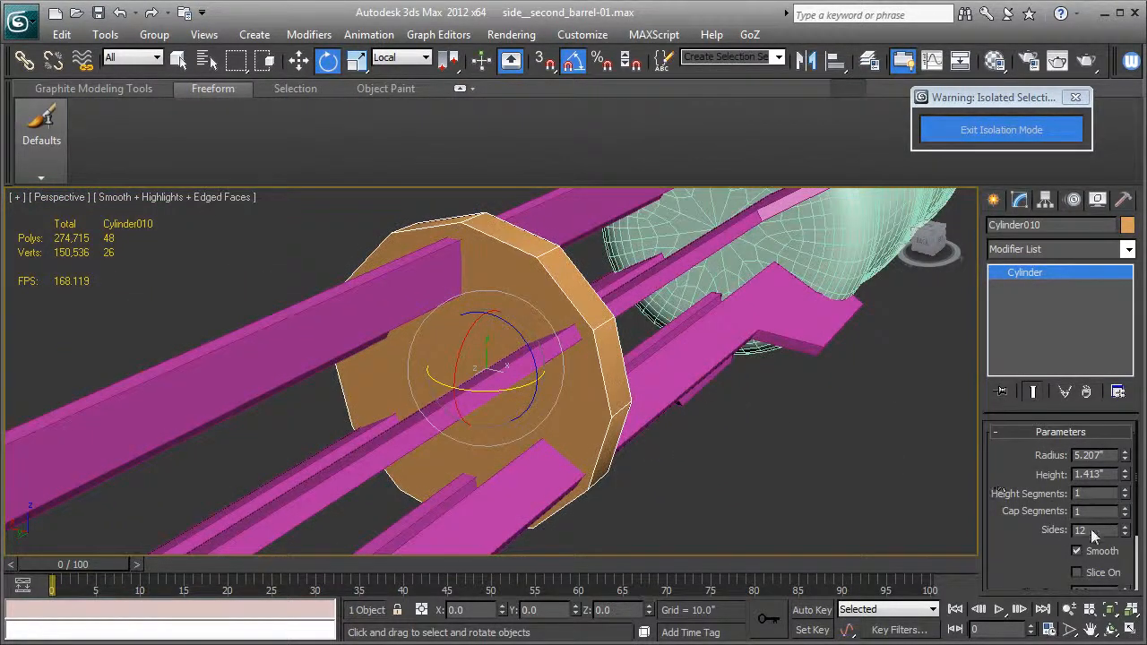
type("24")
key("Return")
right_click(1024, 273)
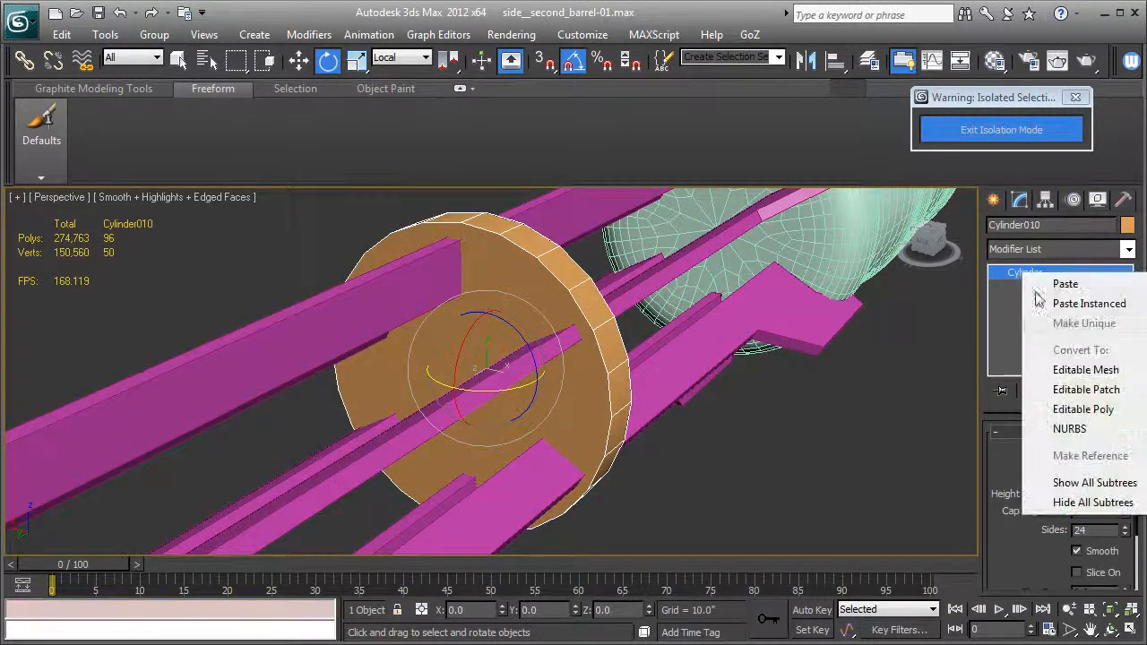
left_click(1075, 410)
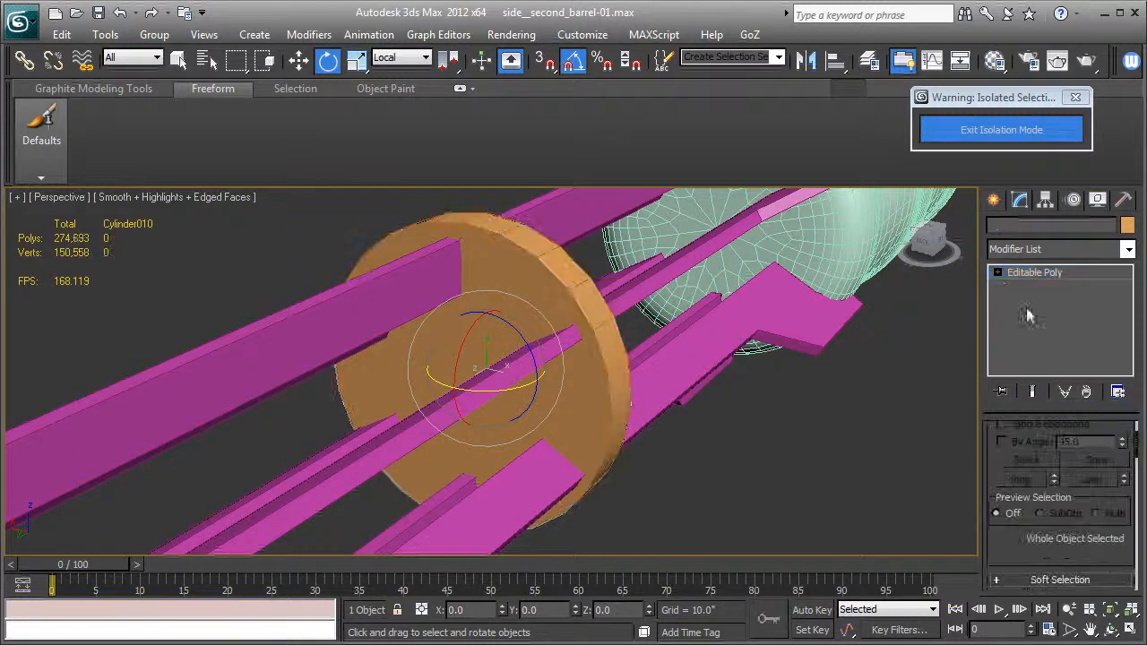
Step: Inset both cap polygons of the disc by 2.376" and delete the inner polygons to open a central hole
left_click(997, 273)
left_click(1035, 331)
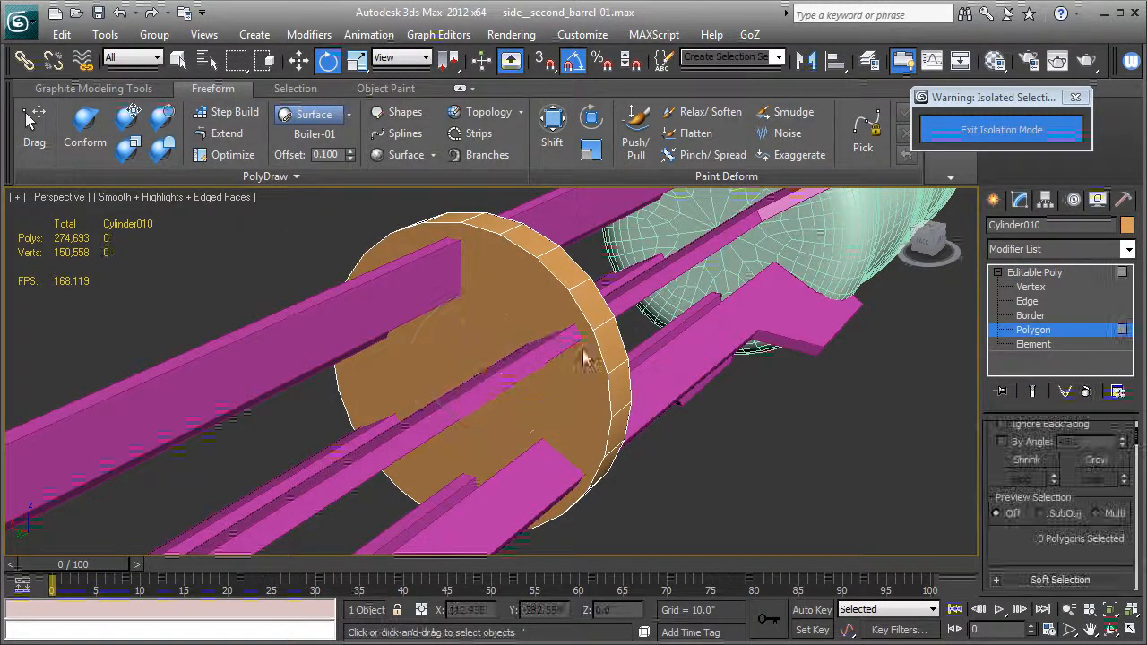
left_click(507, 328)
middle_click_drag(507, 328, 612, 380, "alt")
left_click(426, 344, "ctrl")
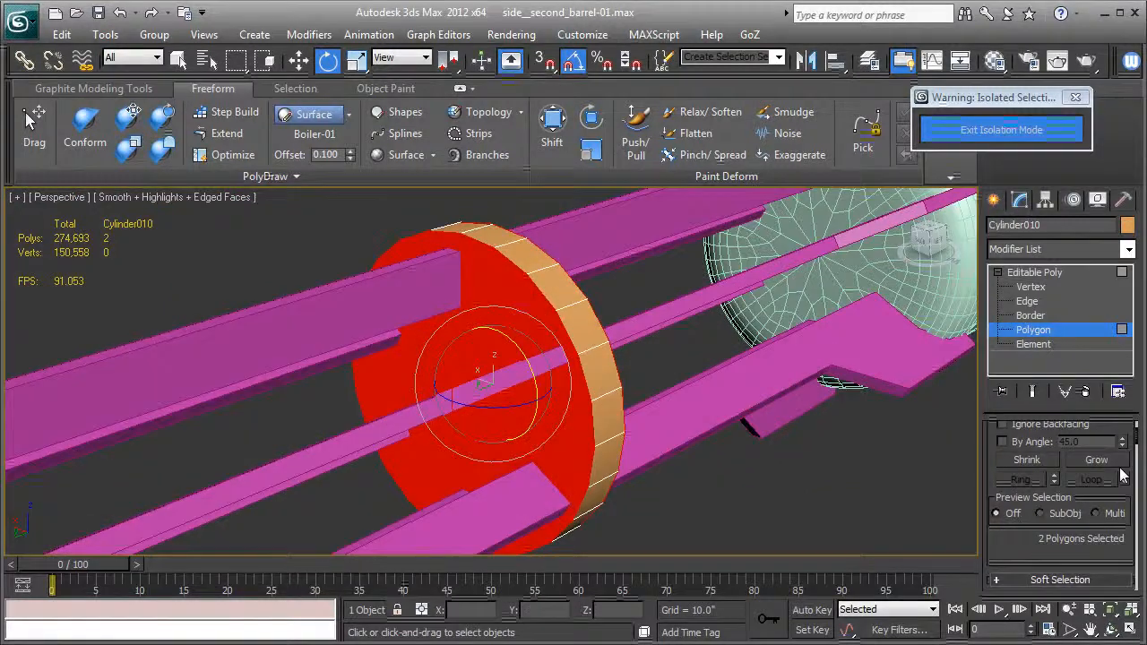
scroll(1075, 537, "down", 4)
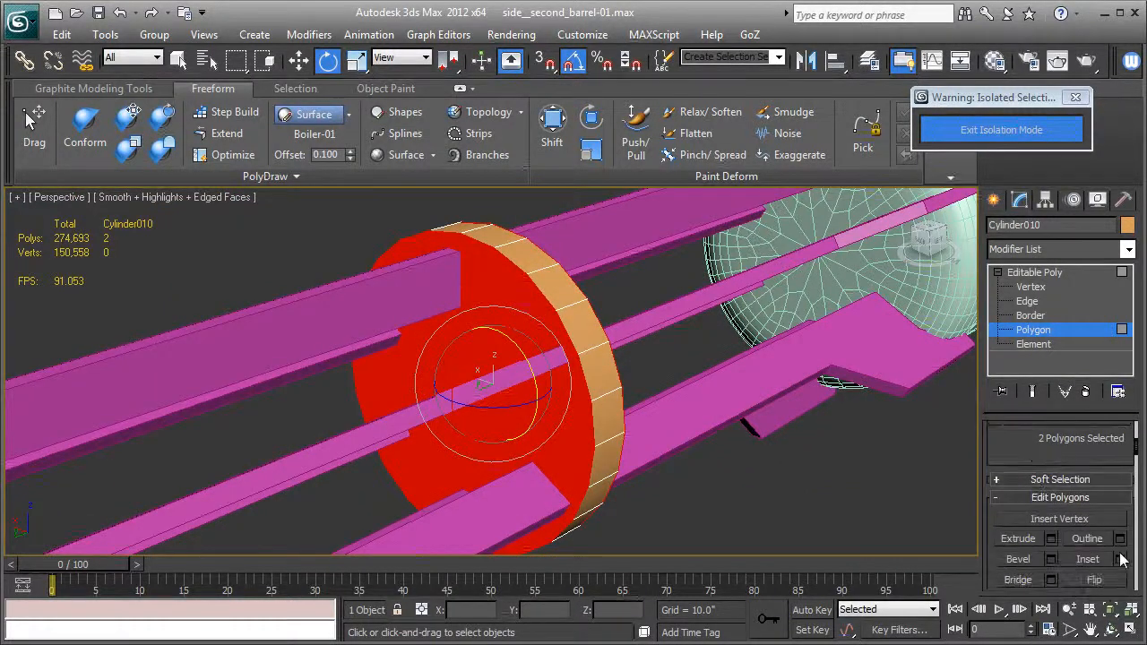
left_click(1119, 558)
mouse_move(514, 410)
left_mouse_down()
mouse_move(507, 404)
mouse_move(519, 412)
left_mouse_up()
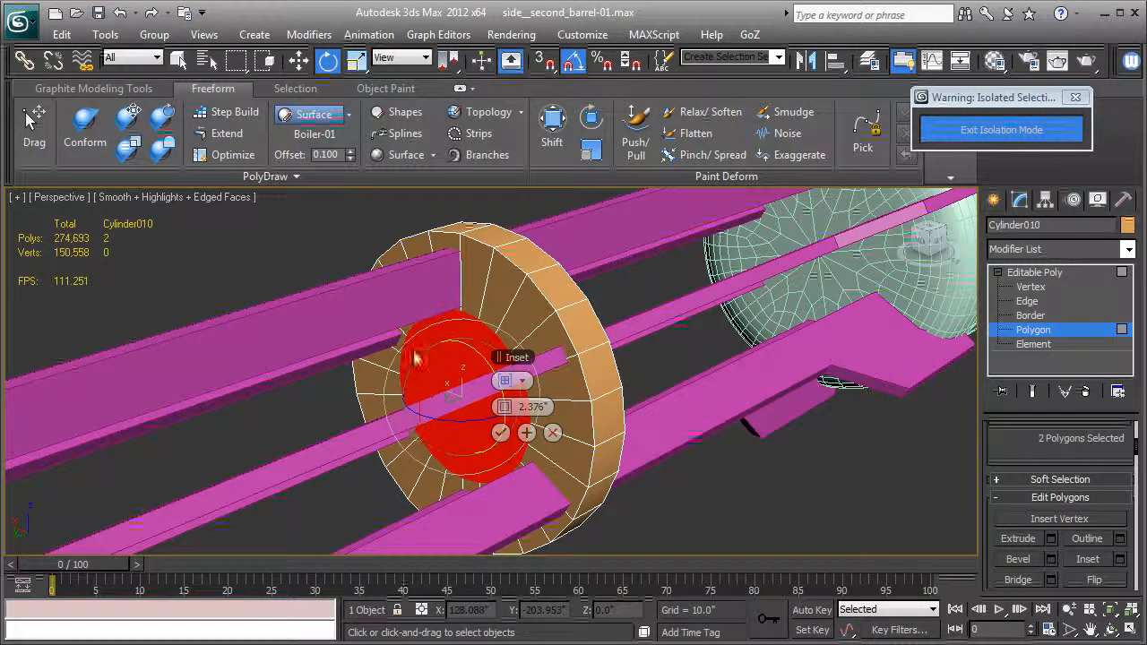
left_click(500, 433)
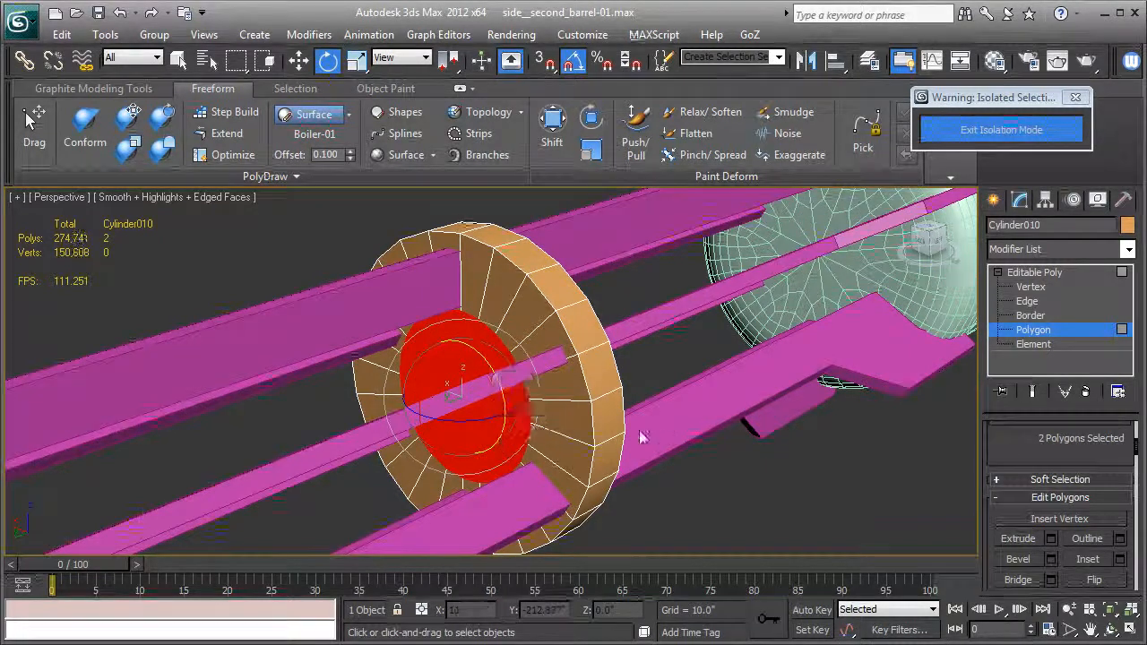
middle_click_drag(500, 432, 614, 437, "alt")
key("Delete")
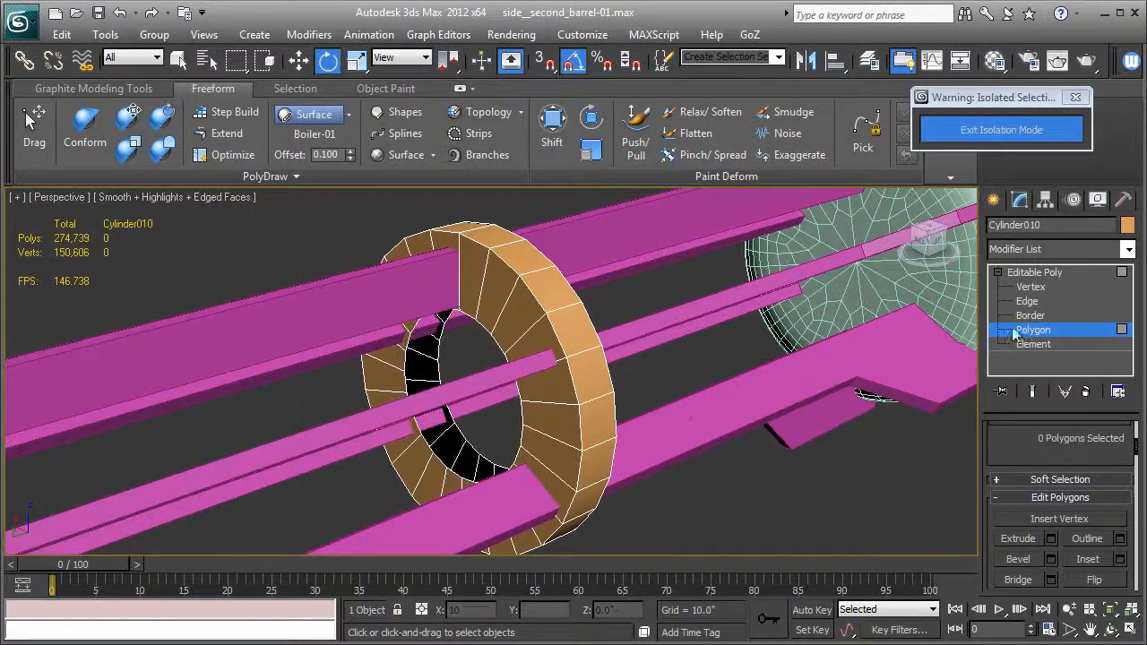
Step: Bridge the two open inner borders of the ring with 1 segment to close the hole's inside wall
key("3")
left_click_drag(473, 407, 601, 492)
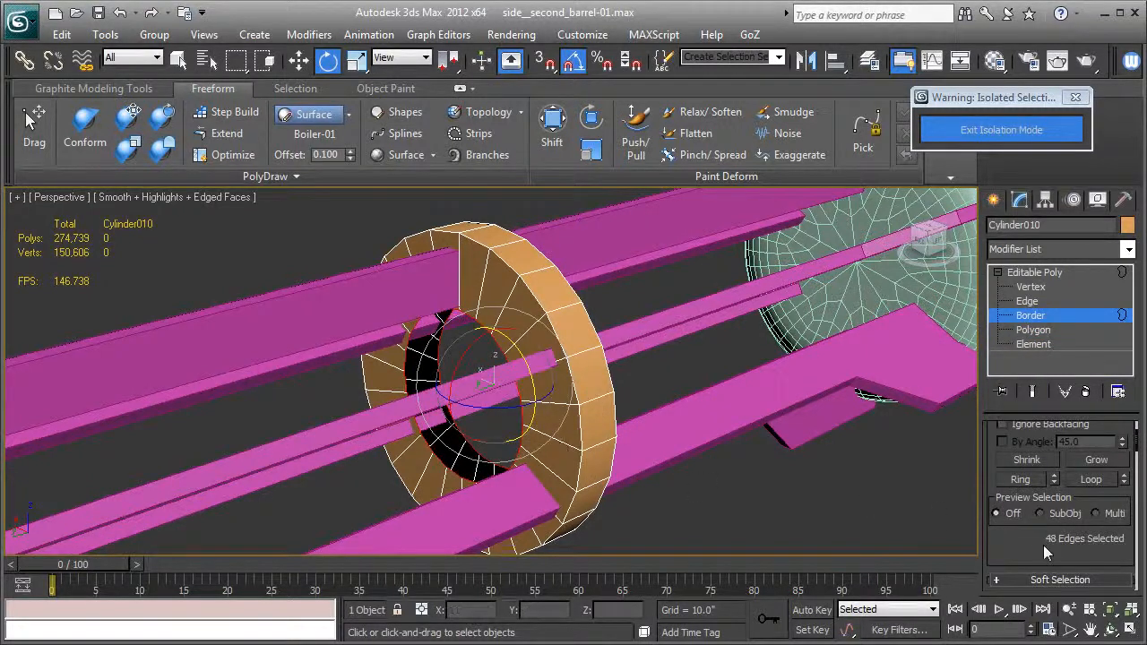
scroll(1032, 492, "down", 2)
scroll(1032, 492, "down", 2)
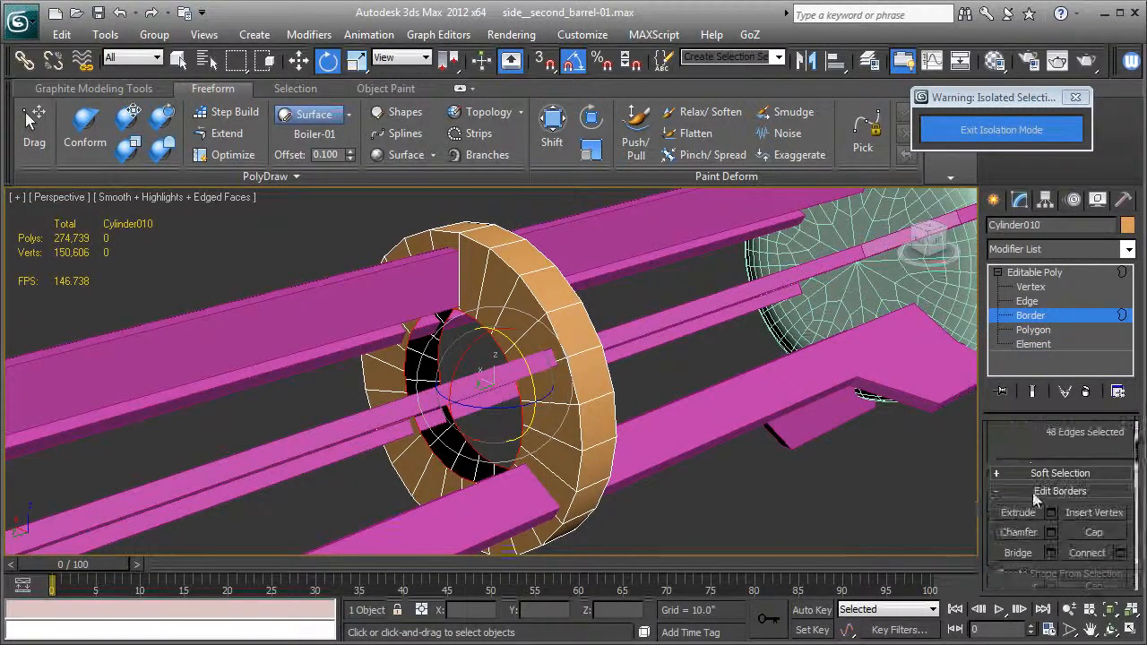
left_click(1051, 553)
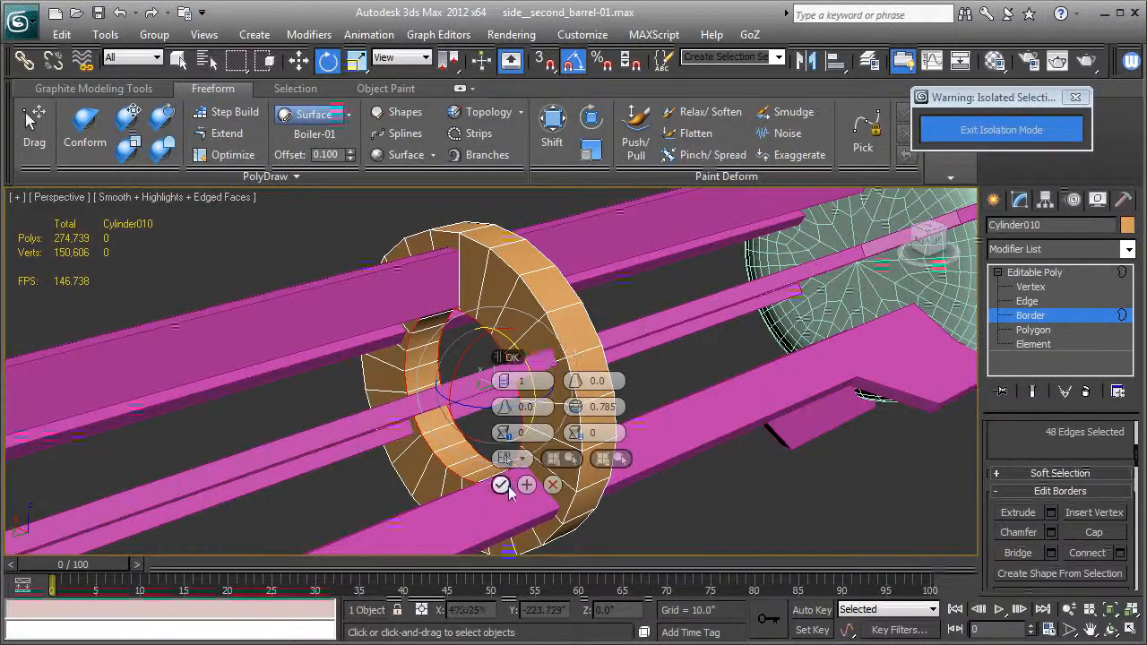
left_click(501, 484)
Step: Chamfer the inner and outer rim edge loops on both faces of the ring by 0.163" with 2 segments
left_click(1030, 303)
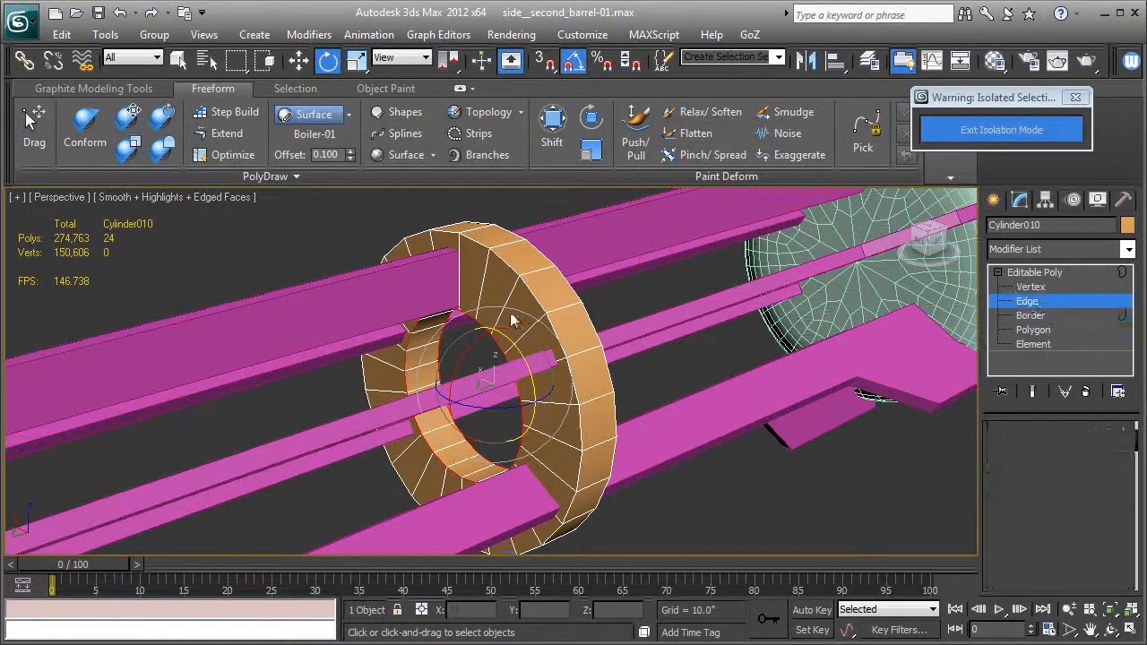
left_click(535, 307)
left_click(573, 297, "ctrl")
left_click(429, 384, "ctrl")
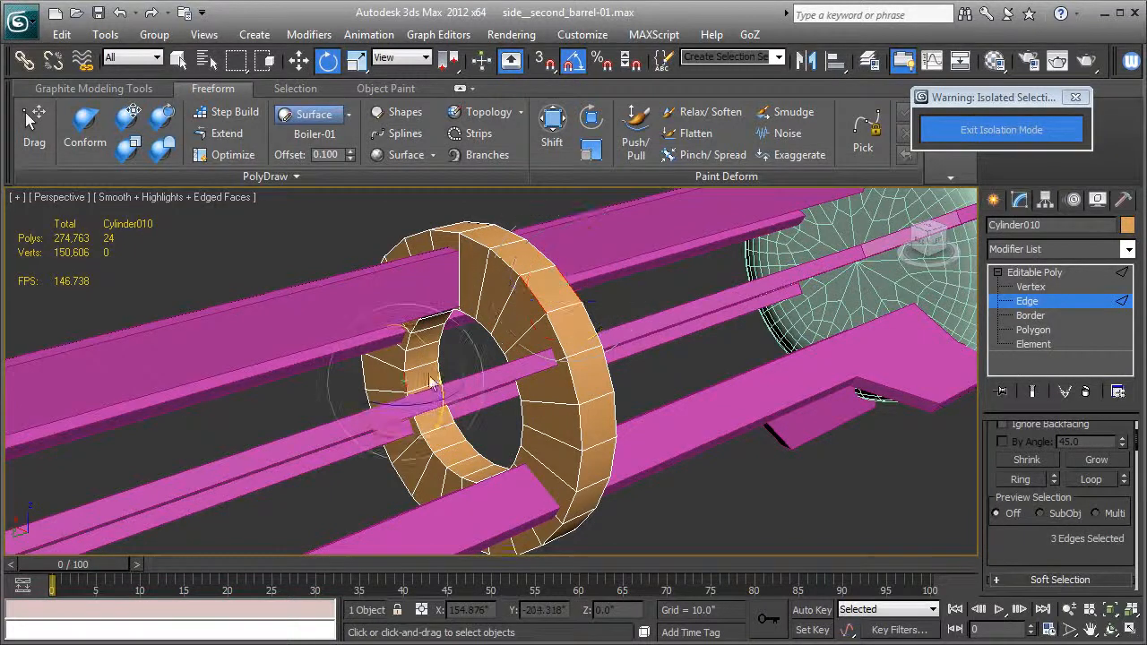
left_click(445, 381, "ctrl")
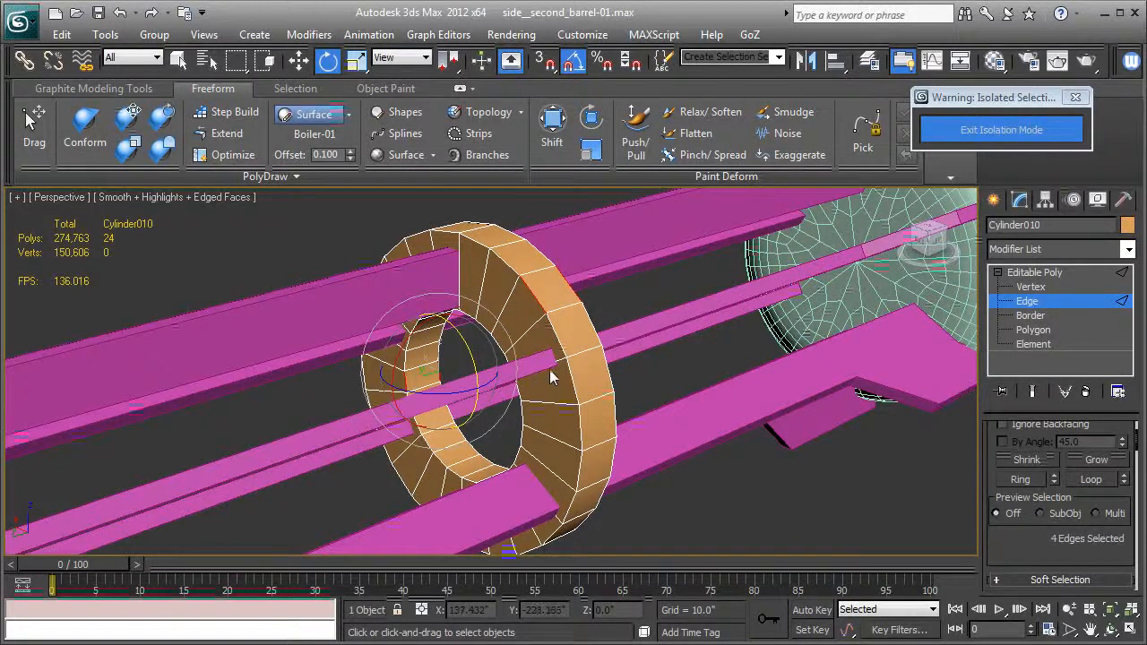
key("alt+l")
scroll(1037, 559, "down", 3)
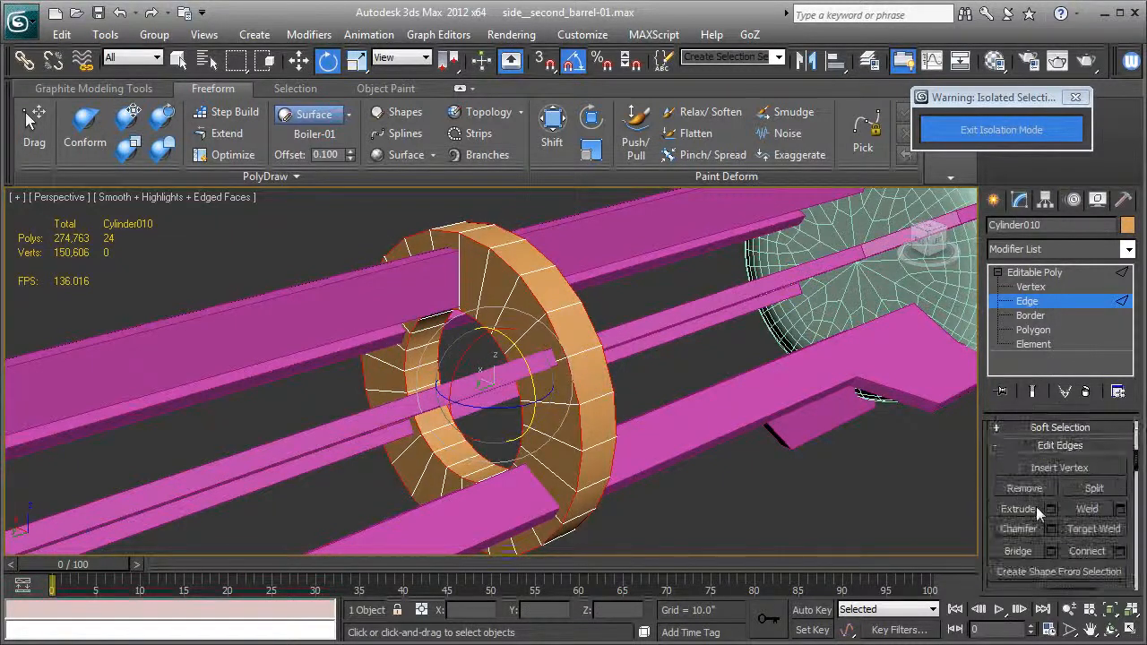
left_click(1050, 528)
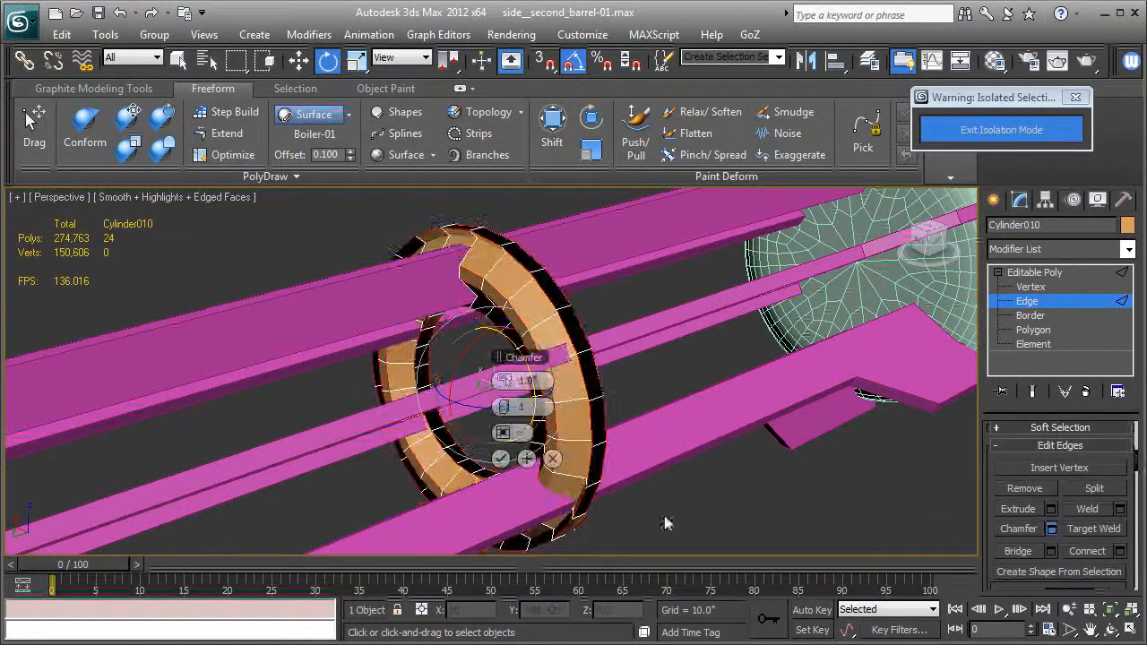
right_click(508, 384)
left_click_drag(508, 384, 509, 379)
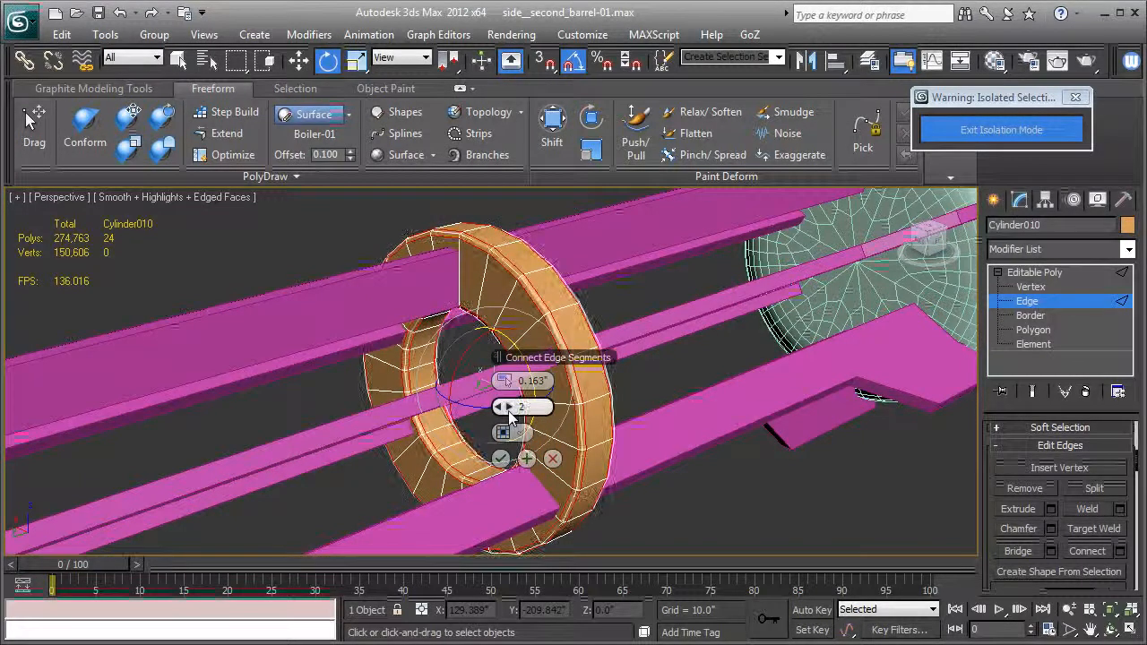
left_click(509, 408)
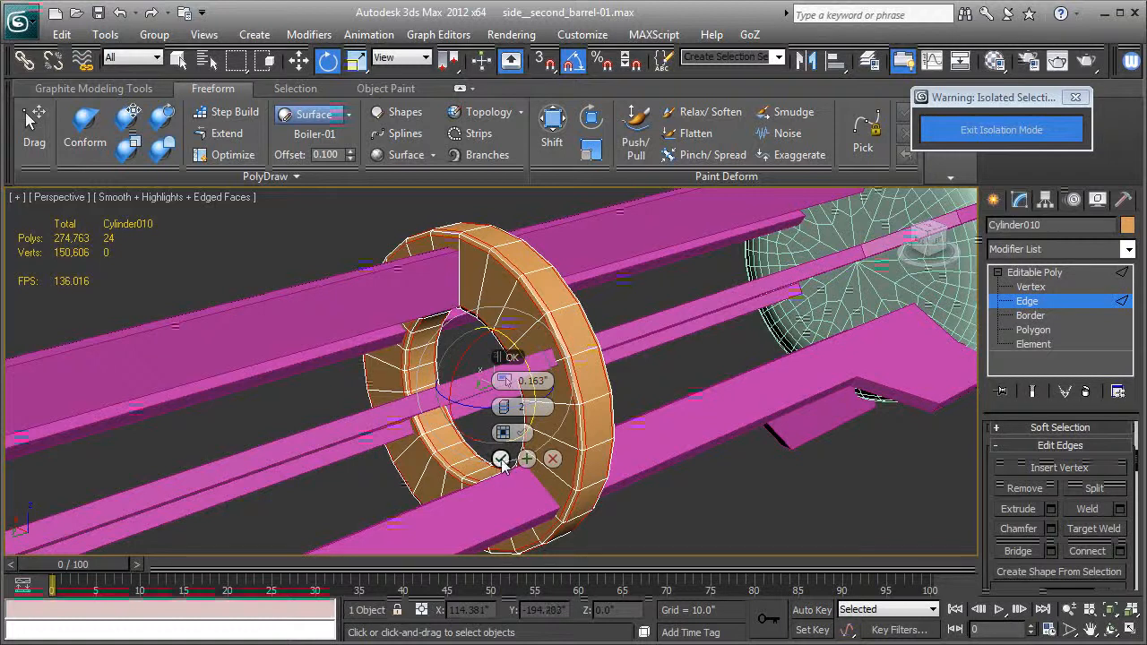
left_click(501, 461)
Step: Add a Smooth modifier to the whole ring with Auto Smooth on and a threshold of 20
left_click(1030, 271)
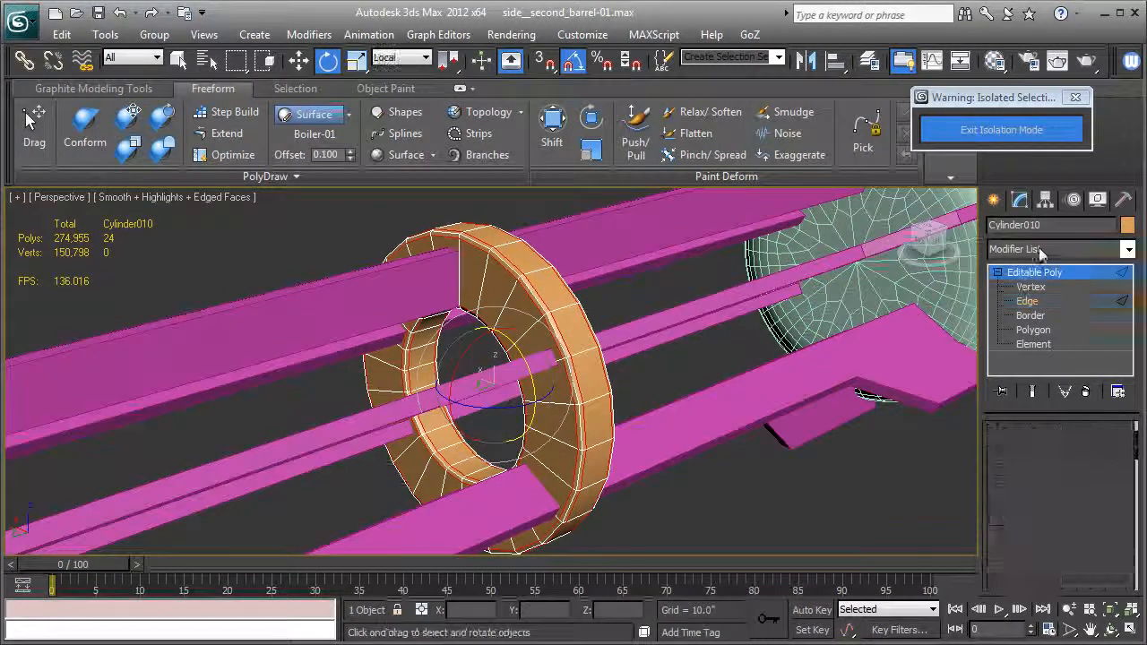
left_click(1039, 248)
type("sh")
key("Down")
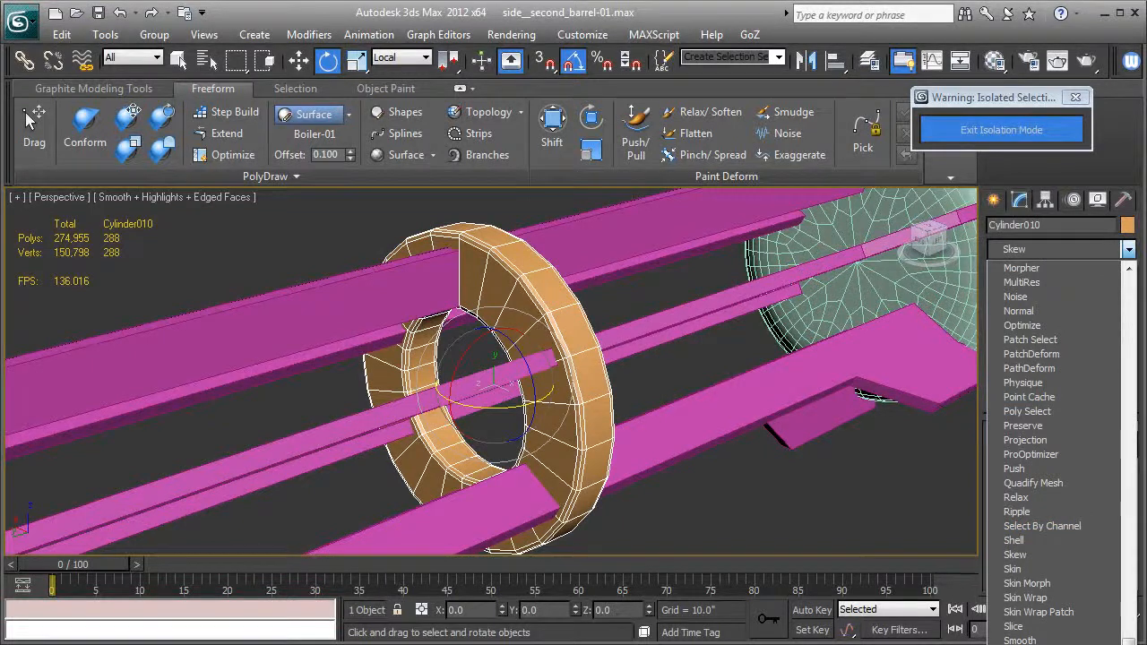
left_click(1018, 640)
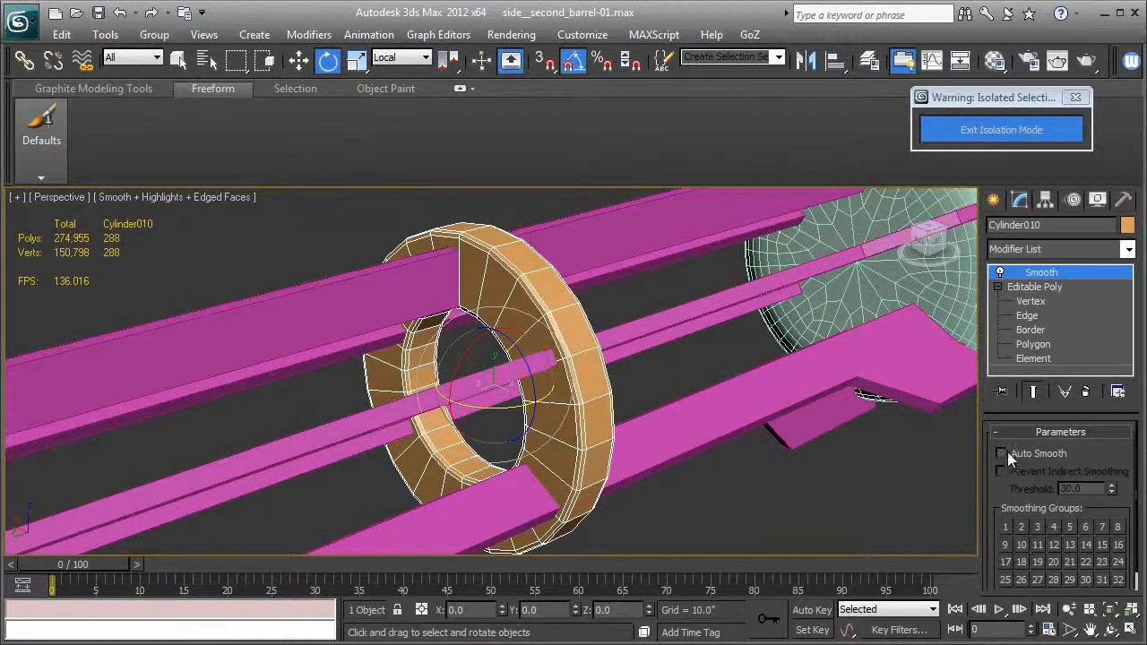
left_click(1005, 452)
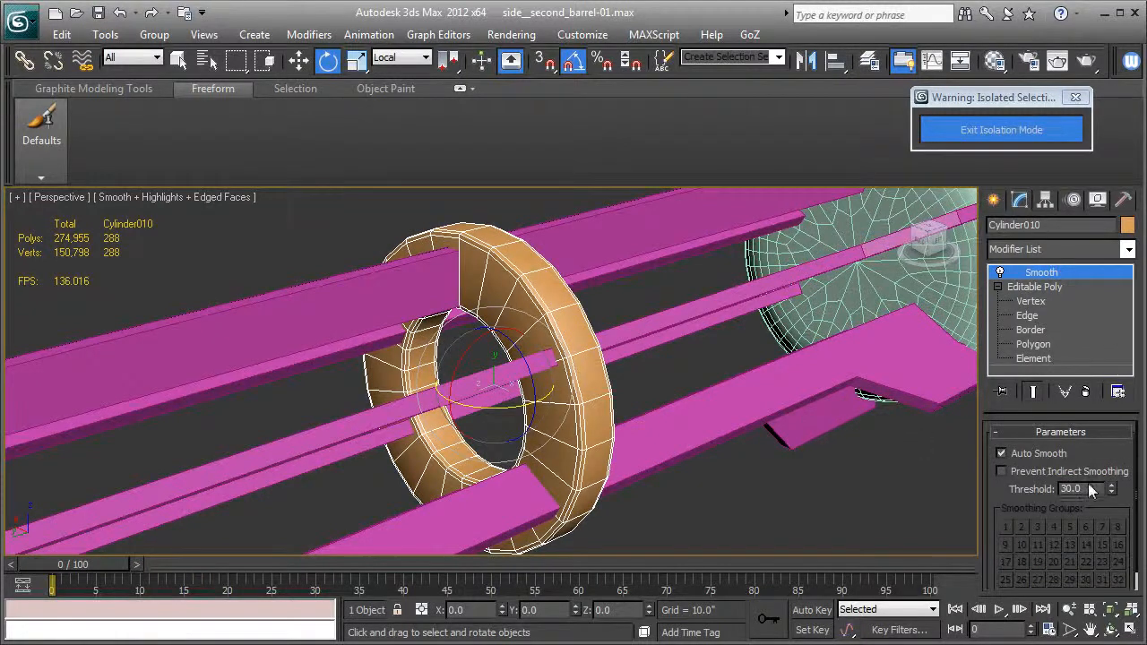
type("20")
key("Return")
Step: Check the ring's shading with edged faces hidden and set the Smooth threshold to 16
left_click(729, 346)
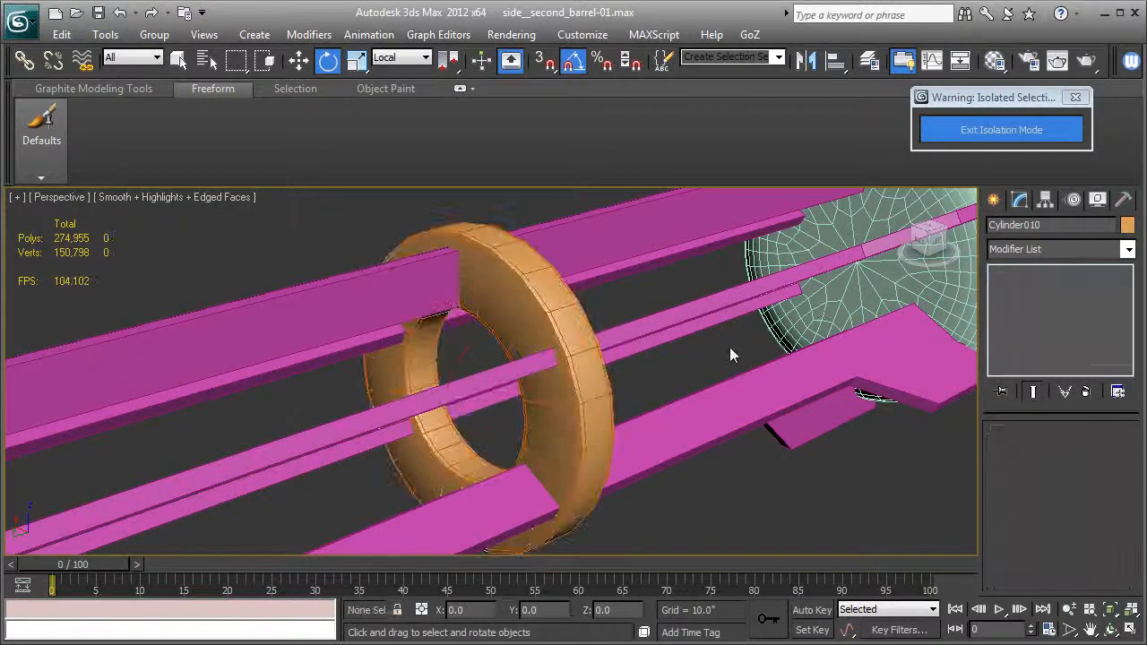
key("F4")
key("shift+z")
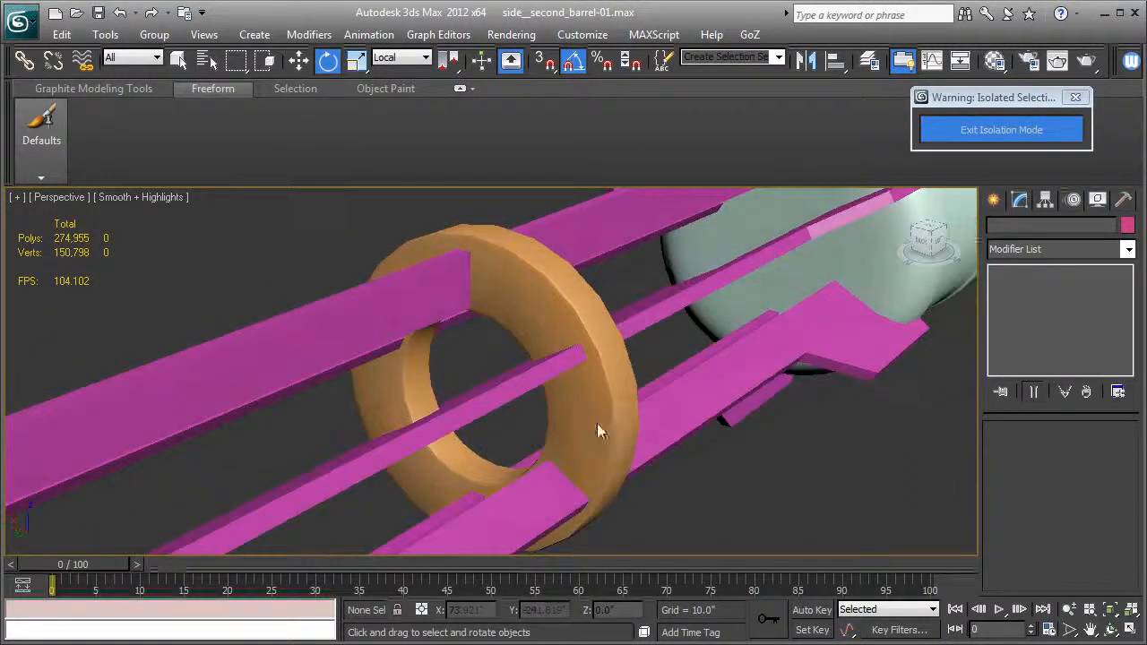
left_click(602, 424)
type("16")
key("Return")
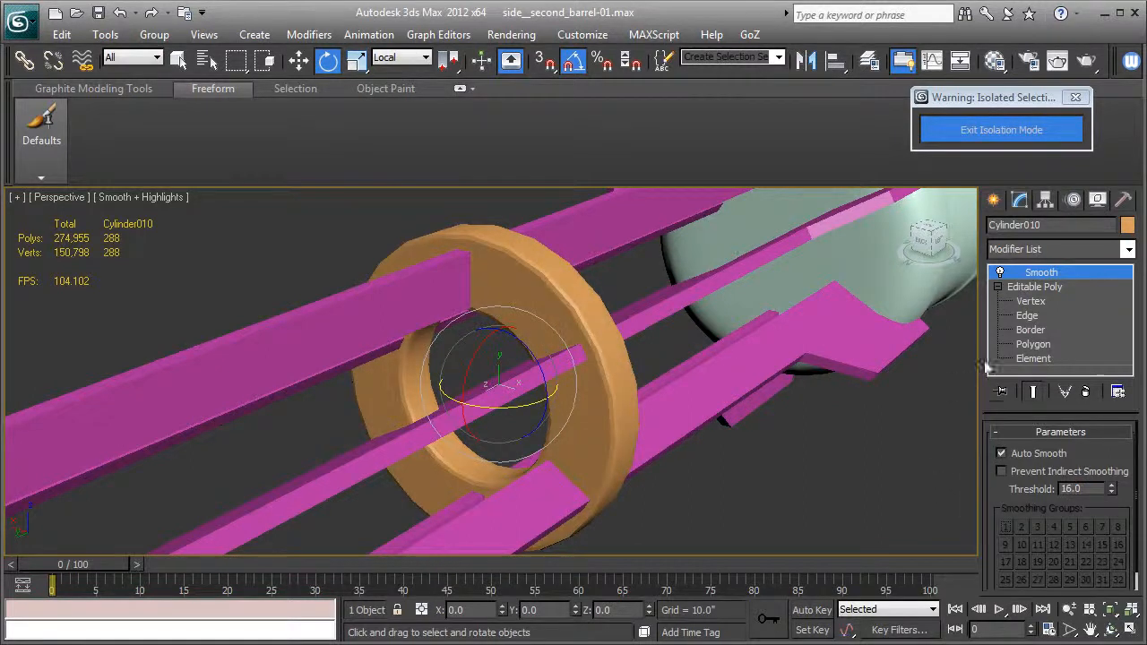
Step: Select the rings of short edges crossing the chamfer bands on both outer rims of the ring in the Editable Poly
middle_click_drag(716, 433, 740, 445, "alt")
key("F4")
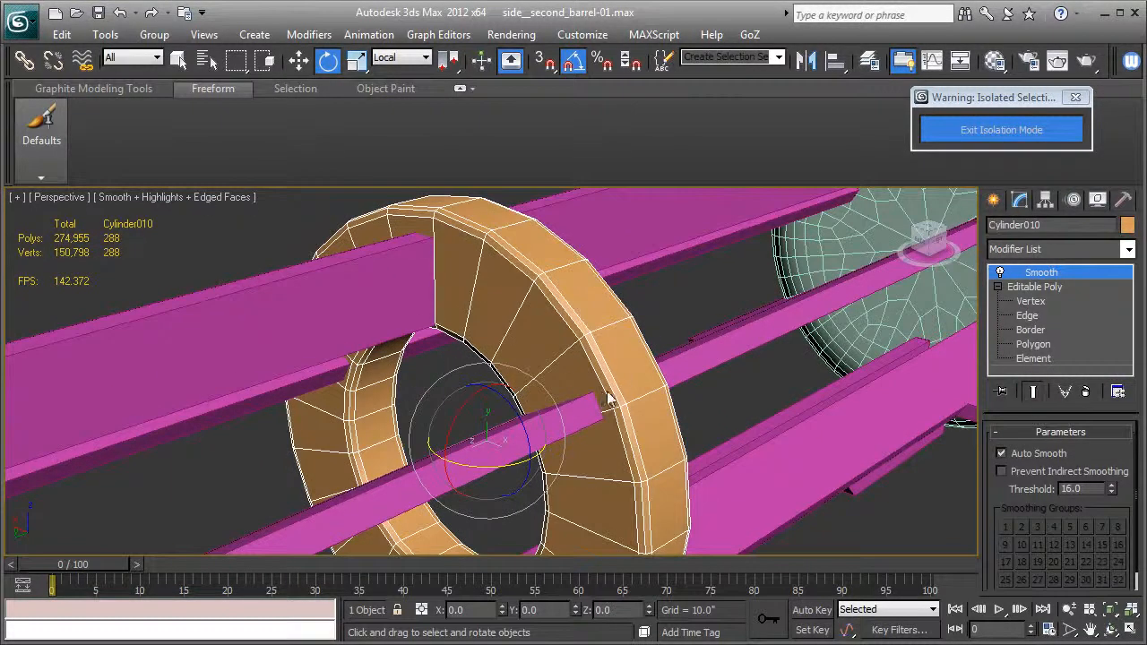
left_click(1026, 315)
scroll(613, 361, "up", 3)
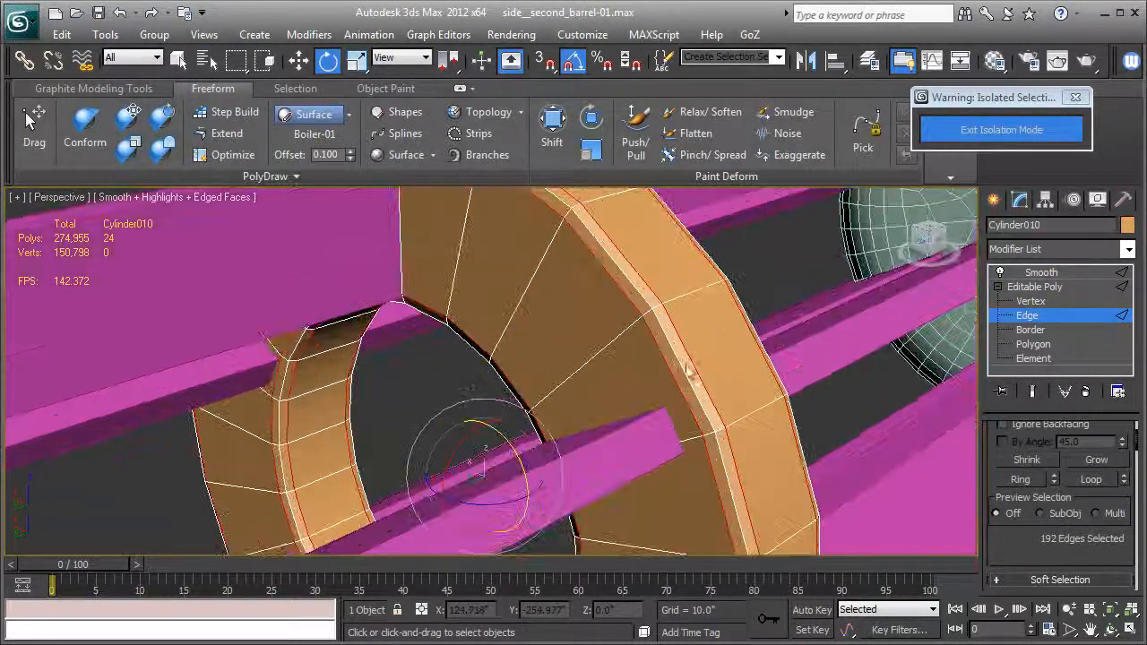
left_click(824, 280)
left_click(658, 313)
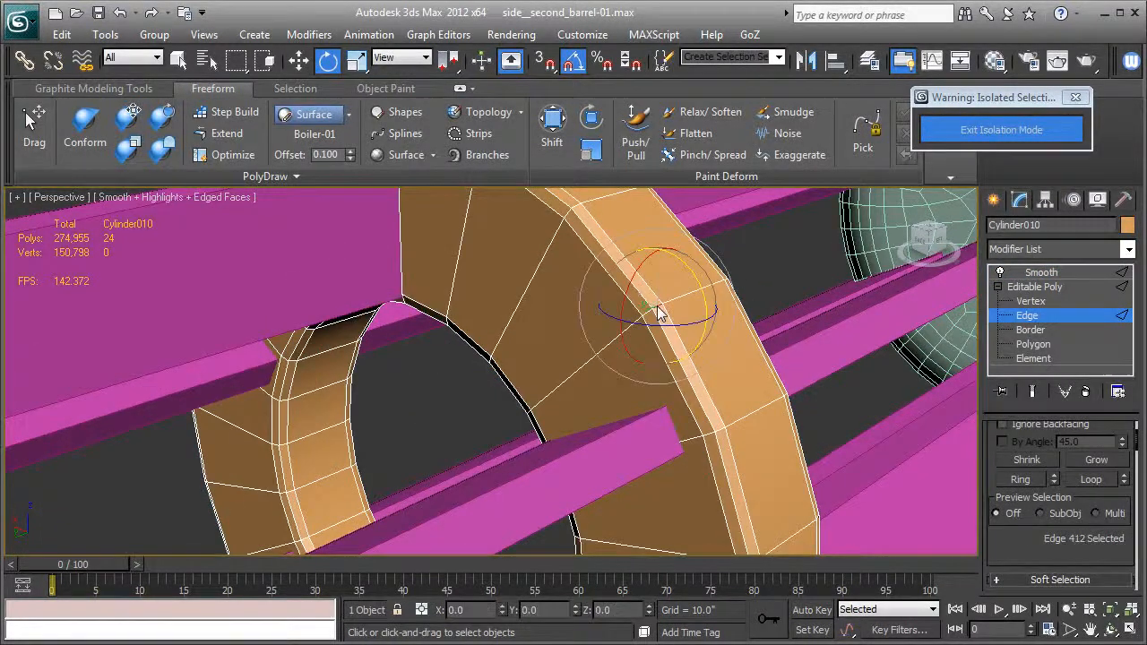
left_click(653, 309, "ctrl")
middle_click_drag(686, 337, 533, 346, "alt")
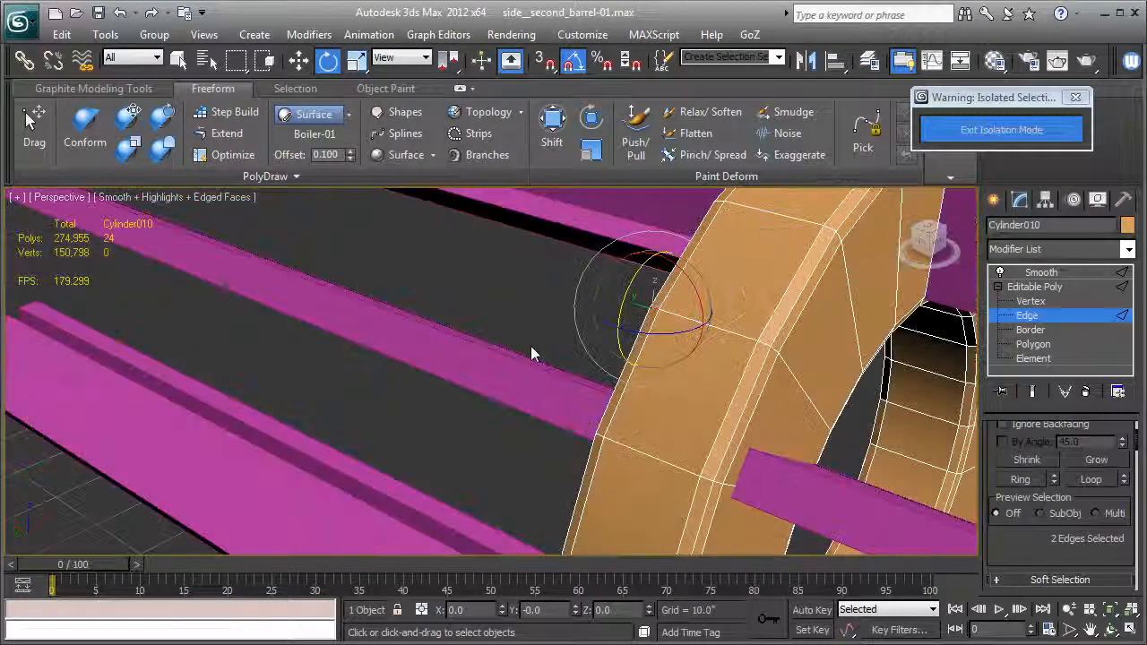
left_click(772, 353, "ctrl")
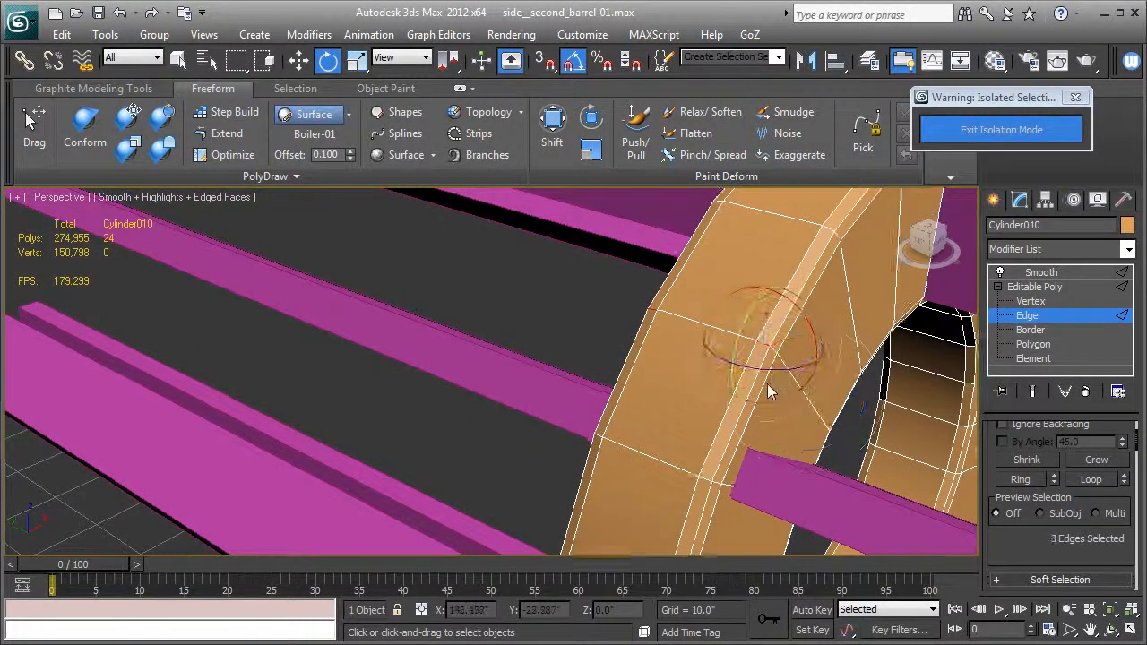
scroll(762, 387, "up", 3)
scroll(754, 391, "down", 3)
left_click(566, 333, "ctrl")
middle_click_drag(567, 334, 683, 379, "alt")
key("alt+r")
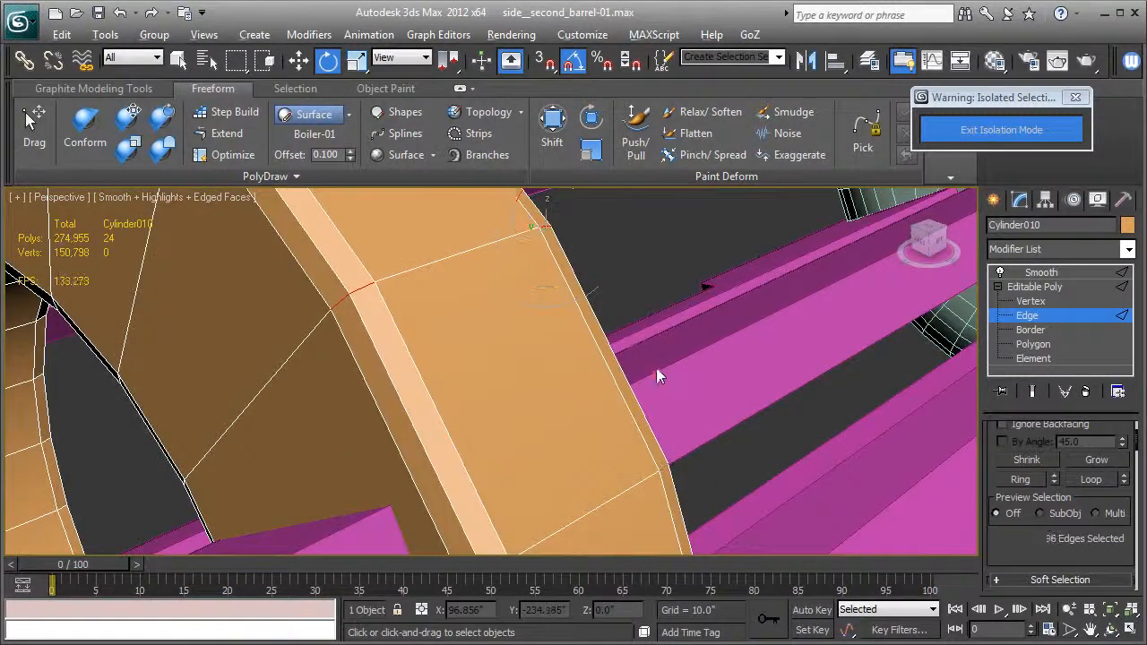
Step: Convert the edge selection to faces, assign the outer chamfer polygons to smoothing group 1, and hide the edged faces
right_click(411, 370)
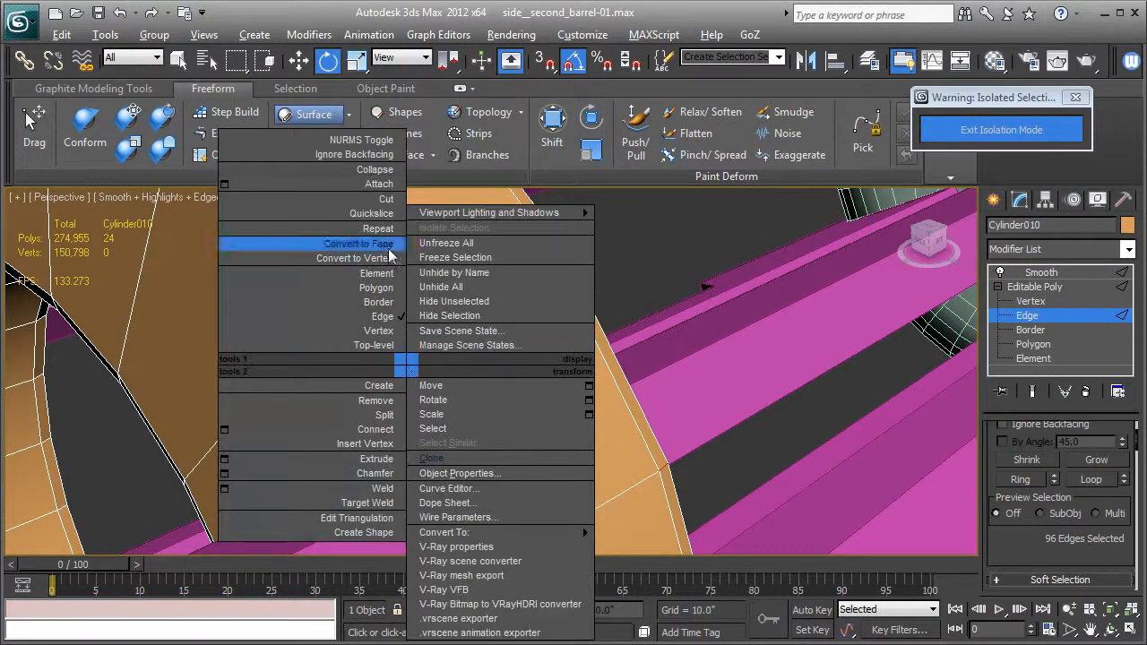
left_click(367, 243)
scroll(654, 396, "up", 5)
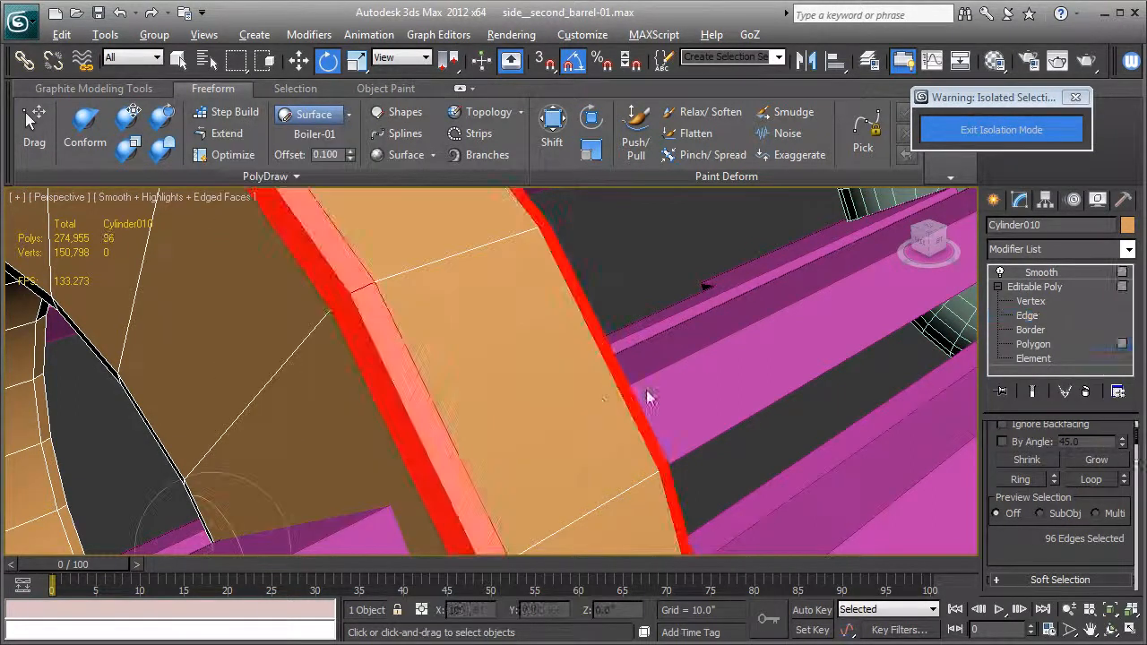
scroll(720, 369, "down", 5)
scroll(1027, 518, "down", 10)
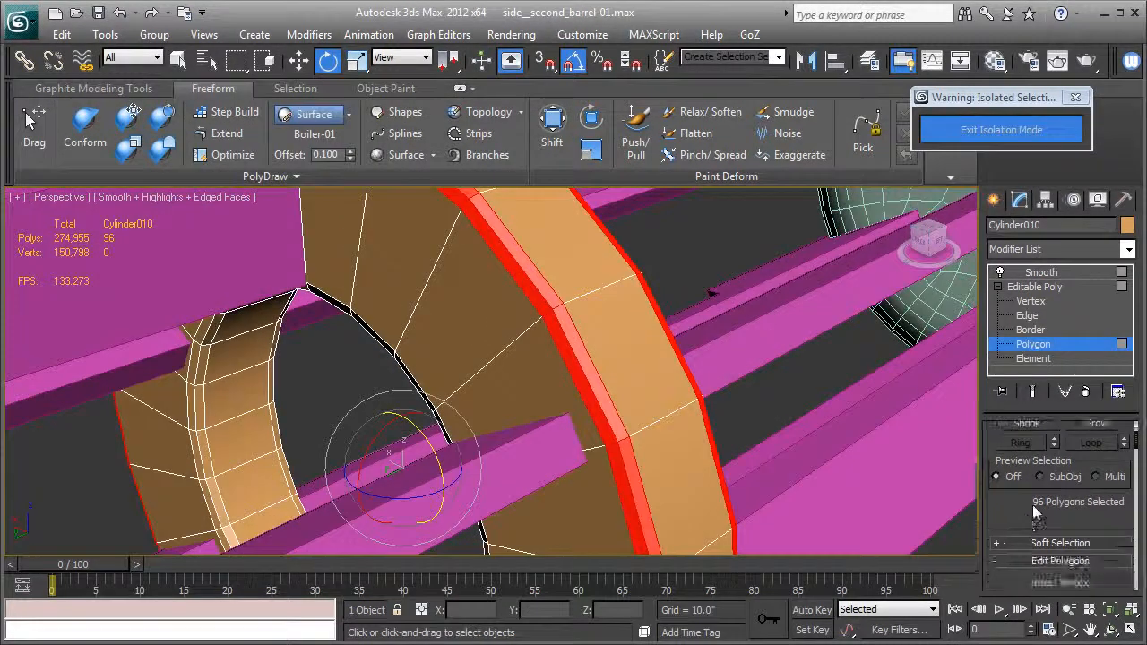
scroll(1040, 512, "down", 5)
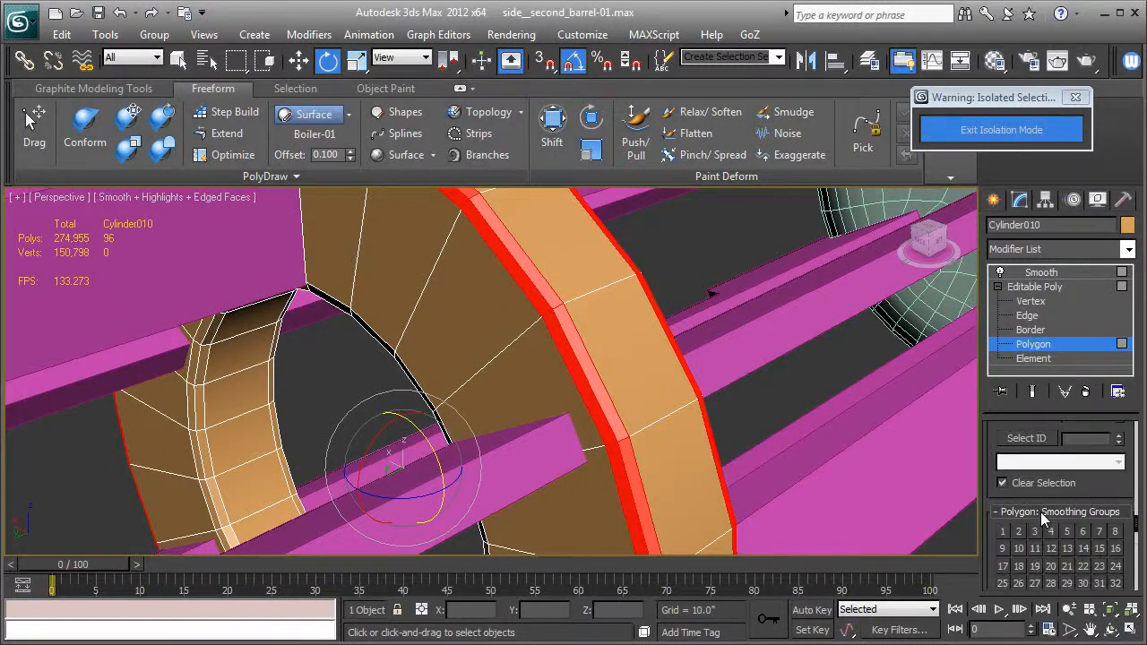
scroll(1049, 515, "down", 3)
scroll(1044, 505, "down", 2)
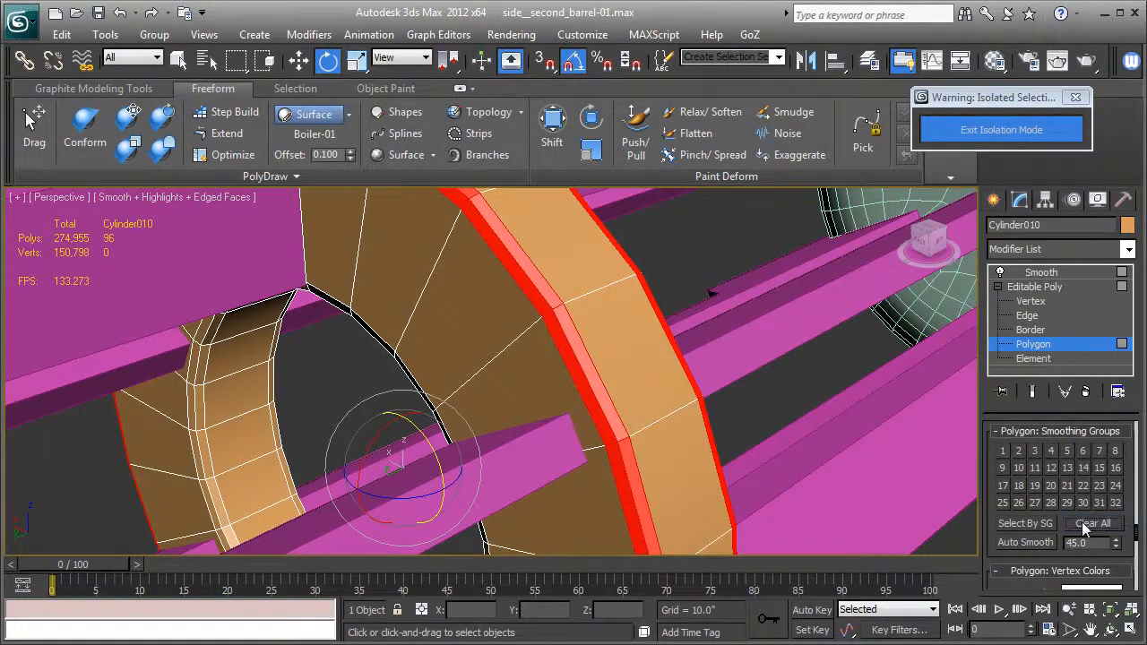
left_click(1002, 451)
left_click(1026, 286)
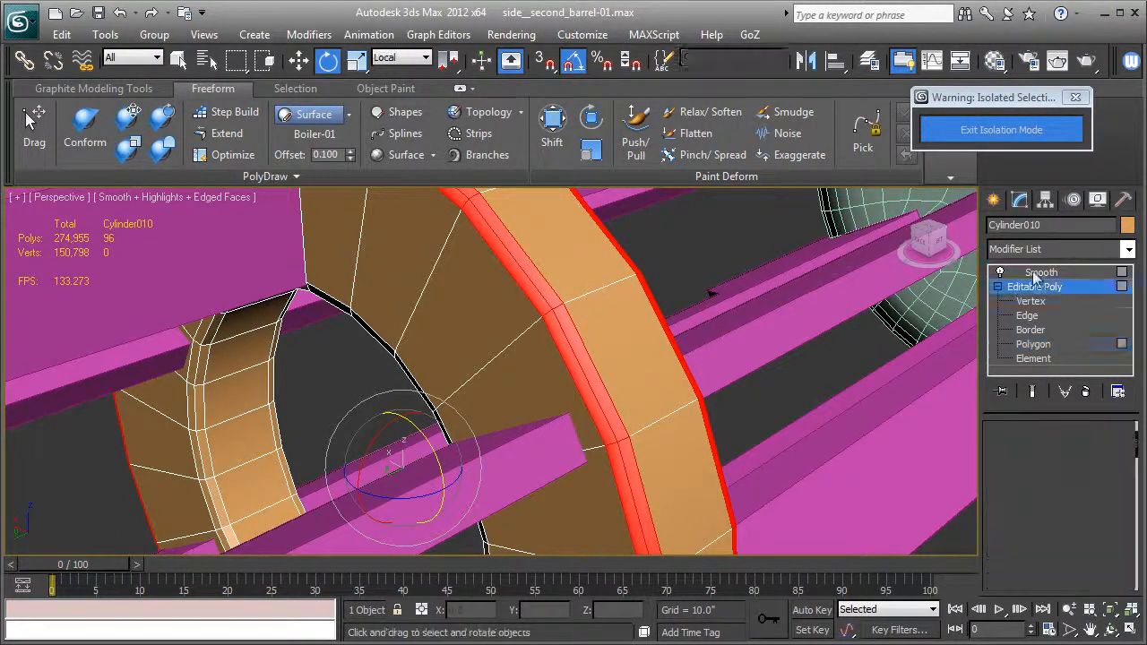
key("F4")
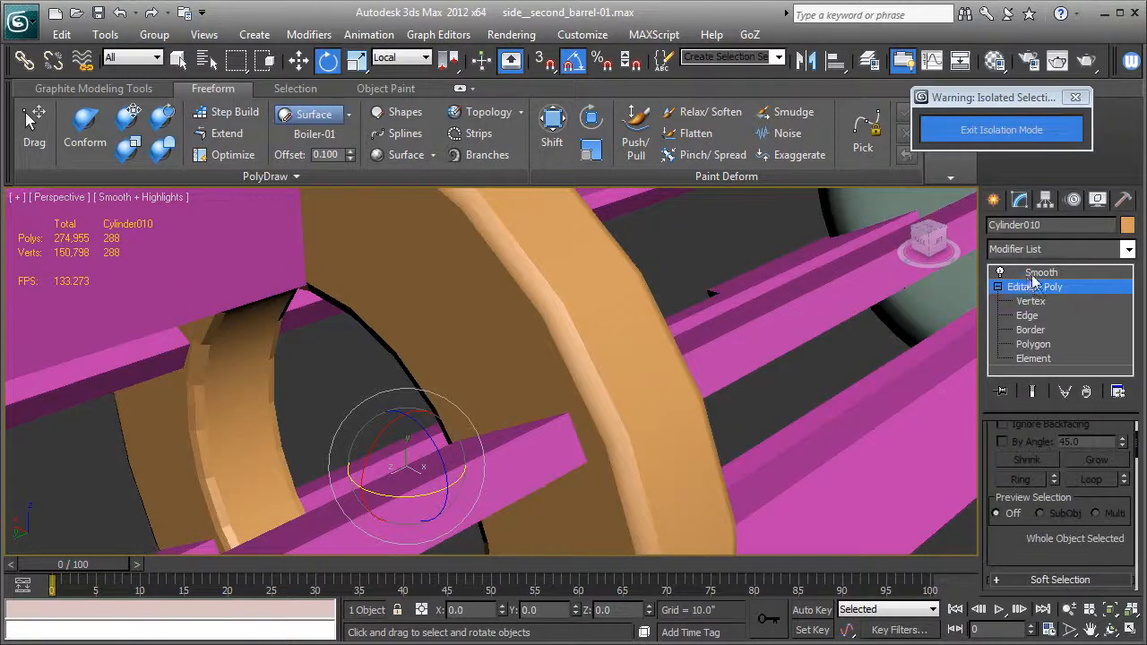
Step: Turn off the Smooth modifier on the ring and delete it from the stack
left_click(1039, 272)
left_click(1002, 273)
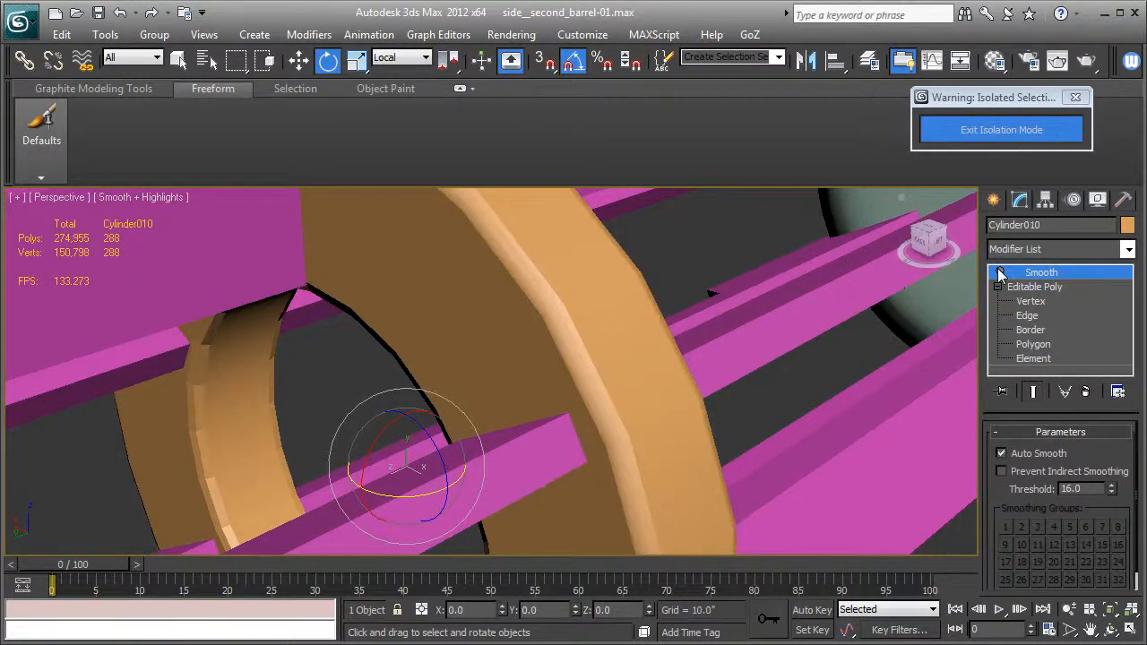
right_click(1026, 275)
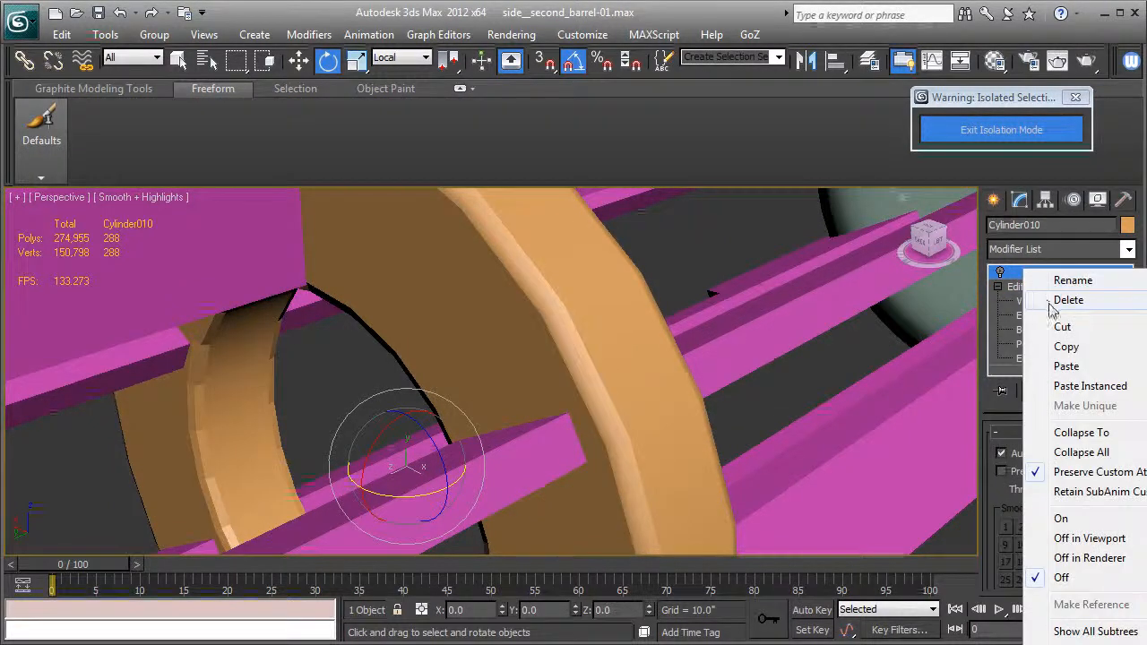
left_click(1003, 299)
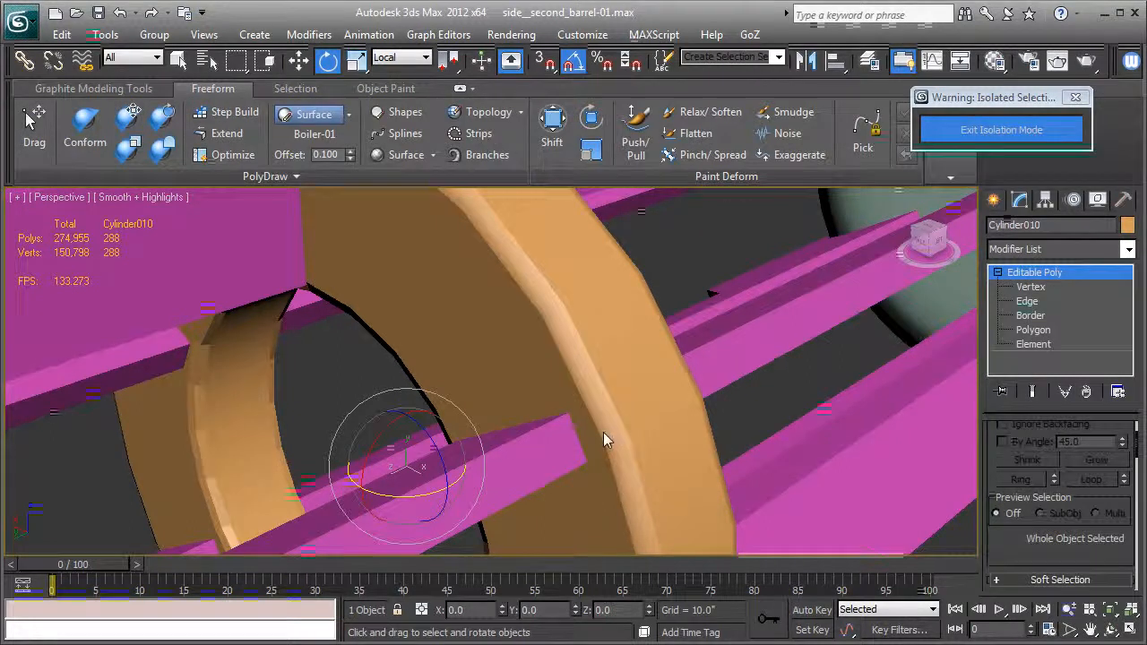
Step: Clone the support ring as a single instance along the guide plates, slightly farther from the housing barrel
key("z")
middle_click_drag(631, 424, 542, 423, "alt")
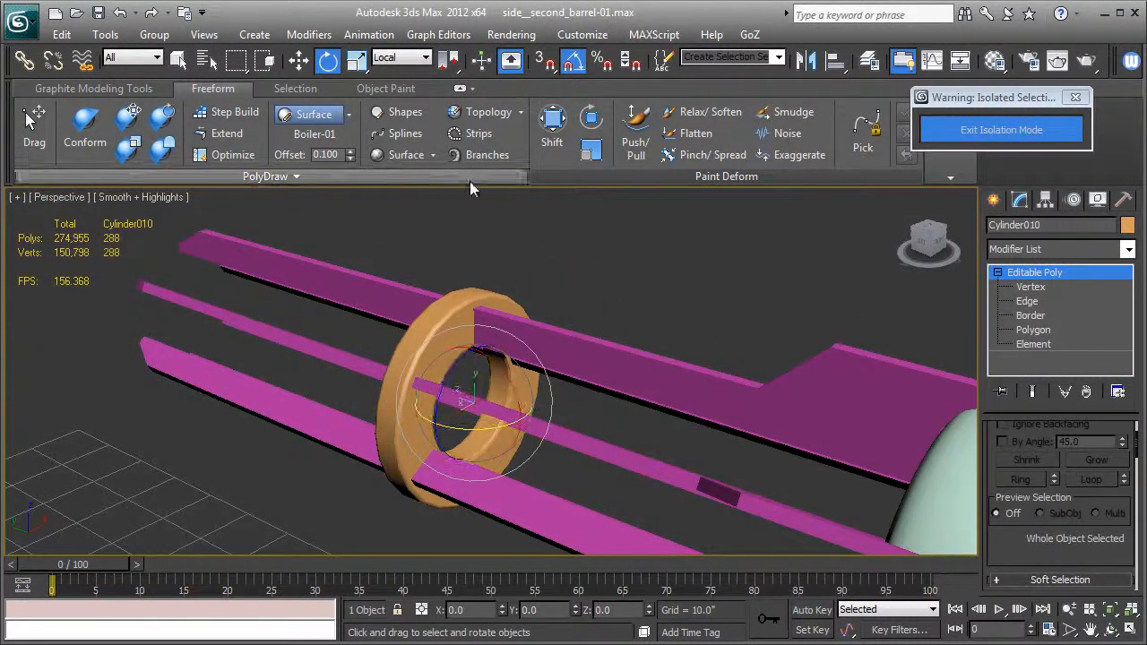
key("w")
middle_click_drag(361, 396, 465, 432, "alt")
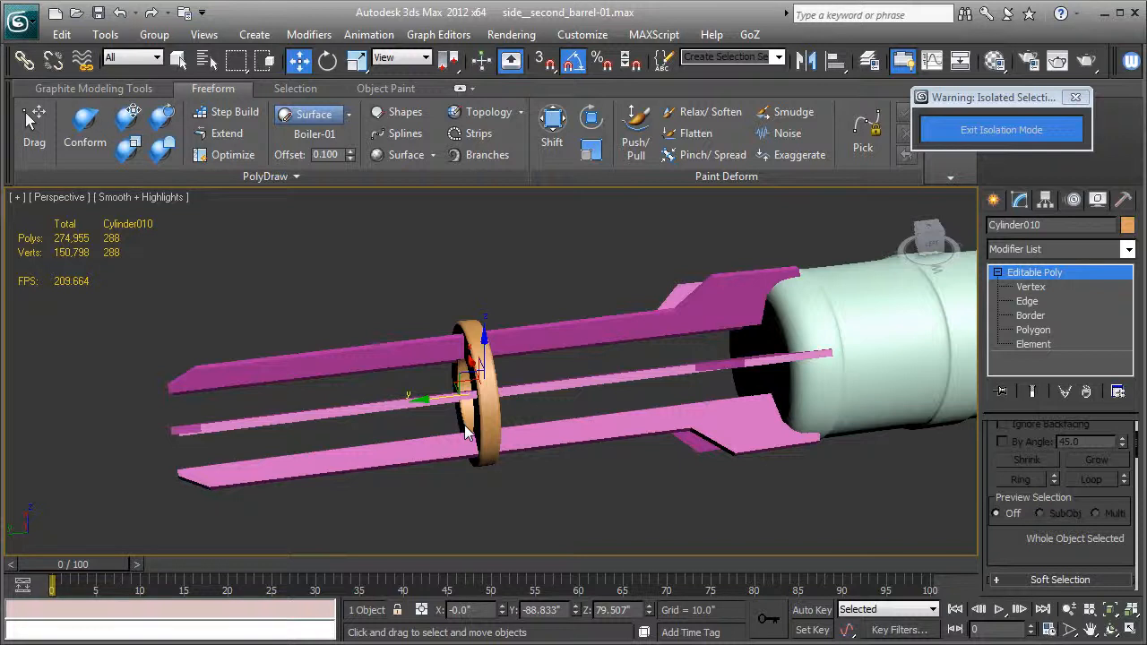
mouse_move(439, 406)
left_mouse_down("shift")
mouse_move(375, 406)
mouse_move(387, 406)
left_mouse_up("shift")
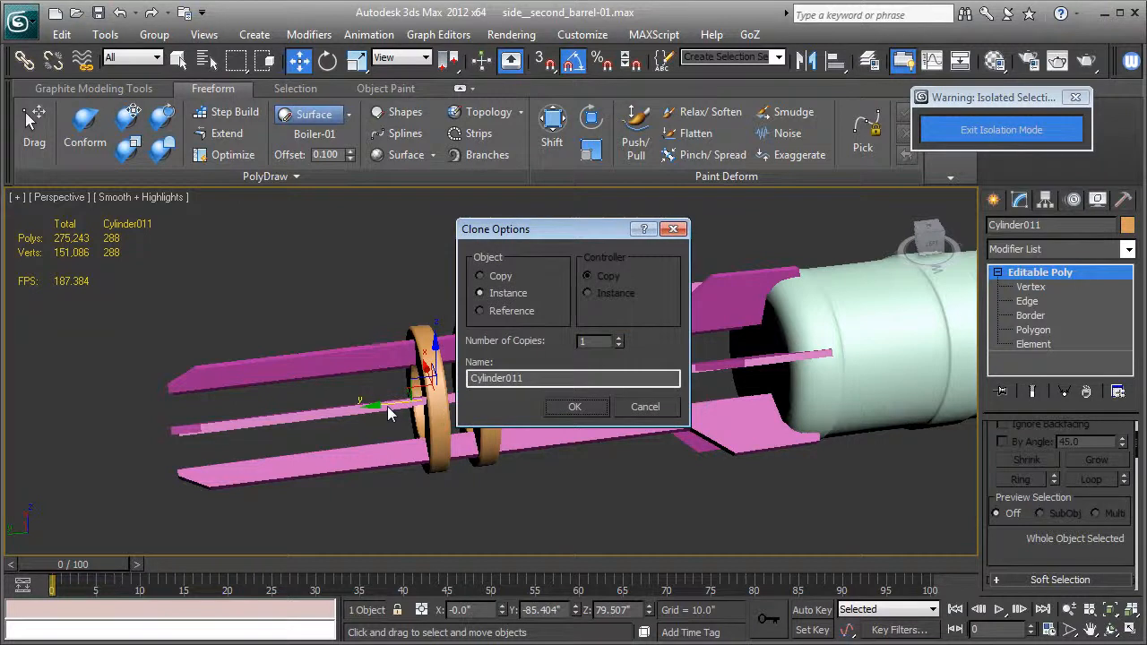
left_click(573, 409)
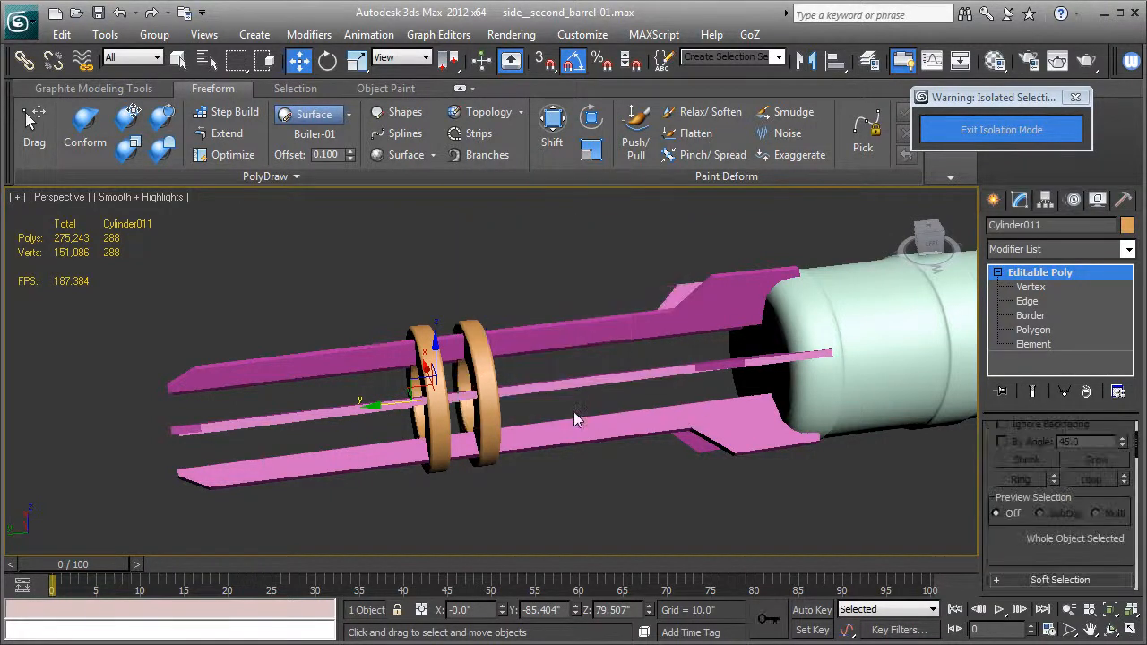
Step: Select the six guide plates and two rings and rename them with the numbered base name Piston_housing_parts
middle_click_drag(520, 408, 462, 409, "alt")
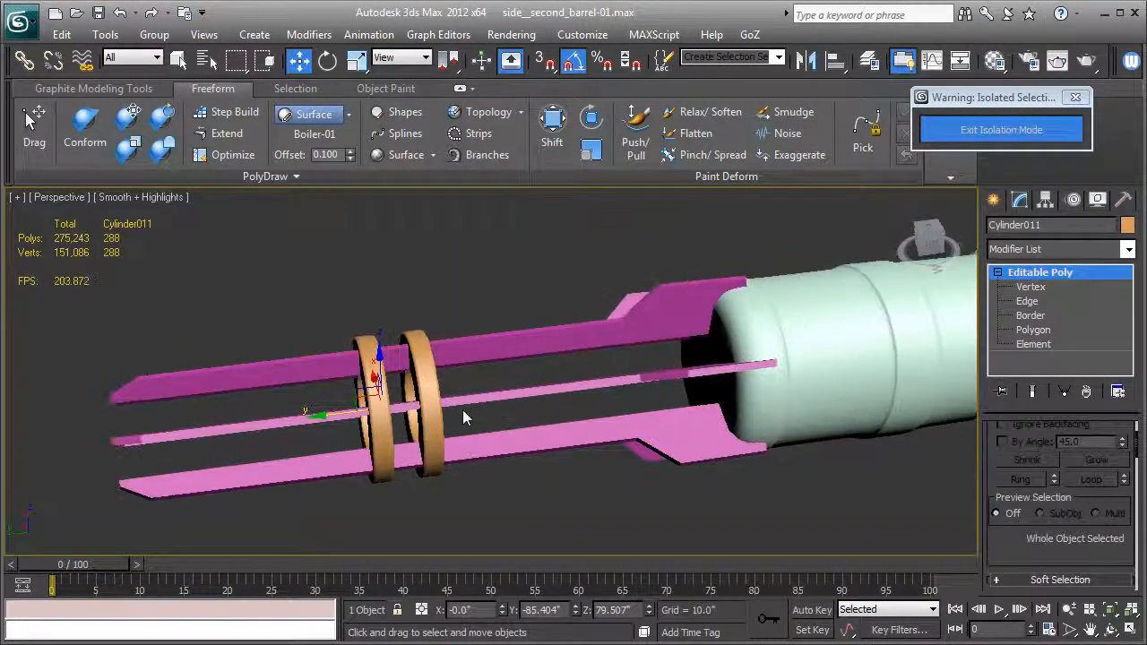
scroll(463, 409, "down", 3)
left_click(686, 351)
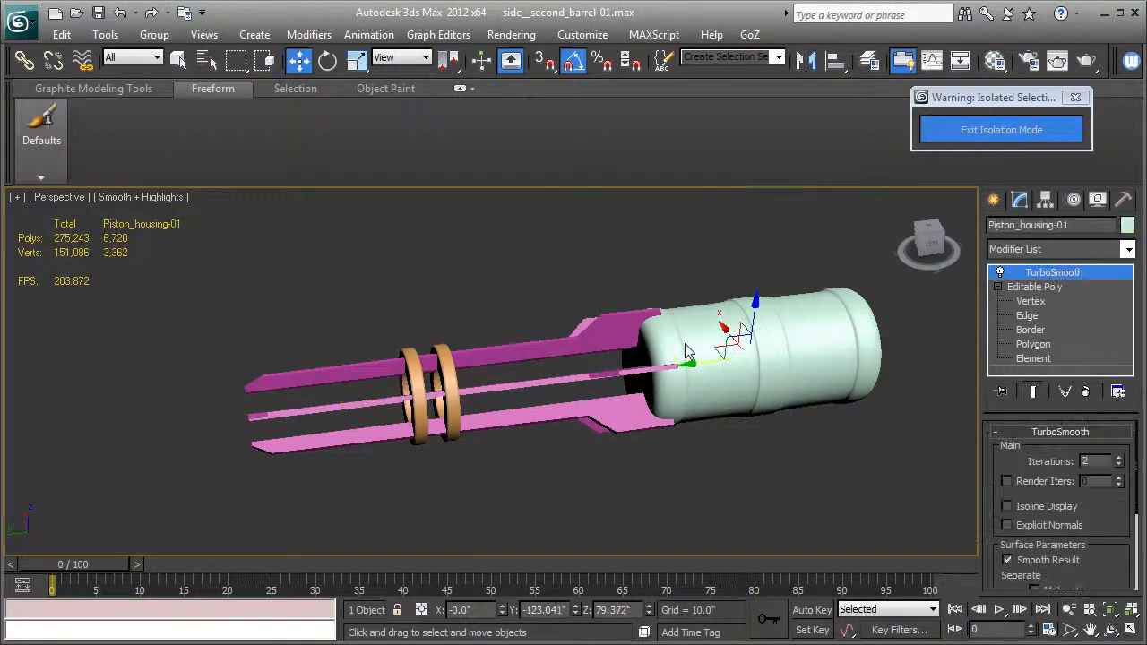
left_click_drag(276, 289, 522, 464)
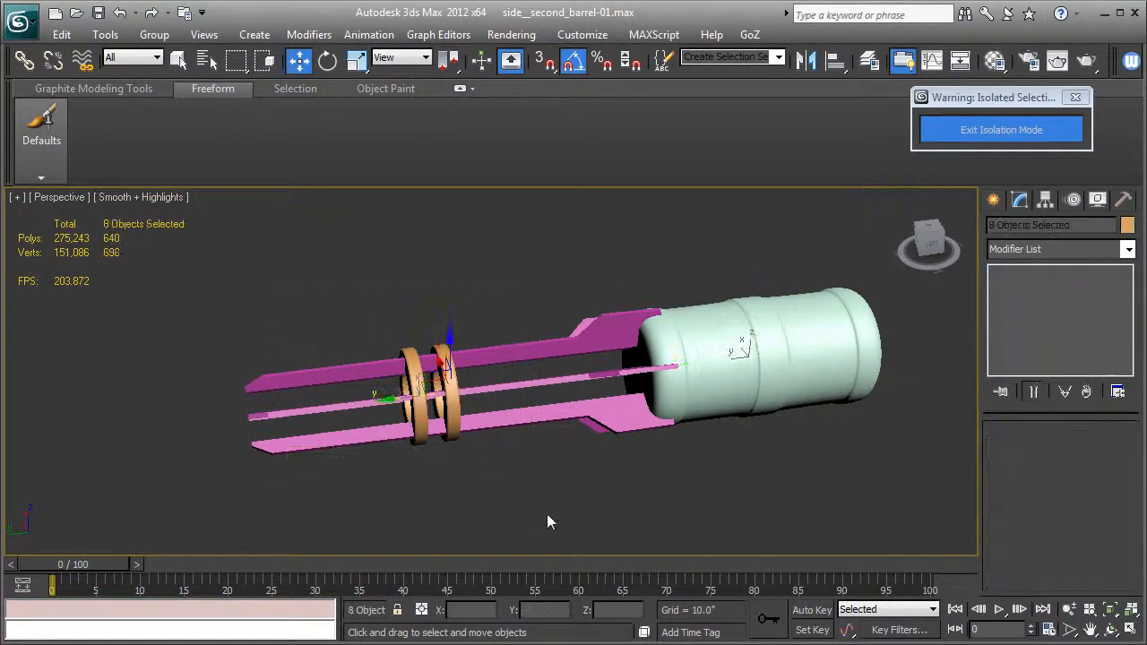
left_click(105, 34)
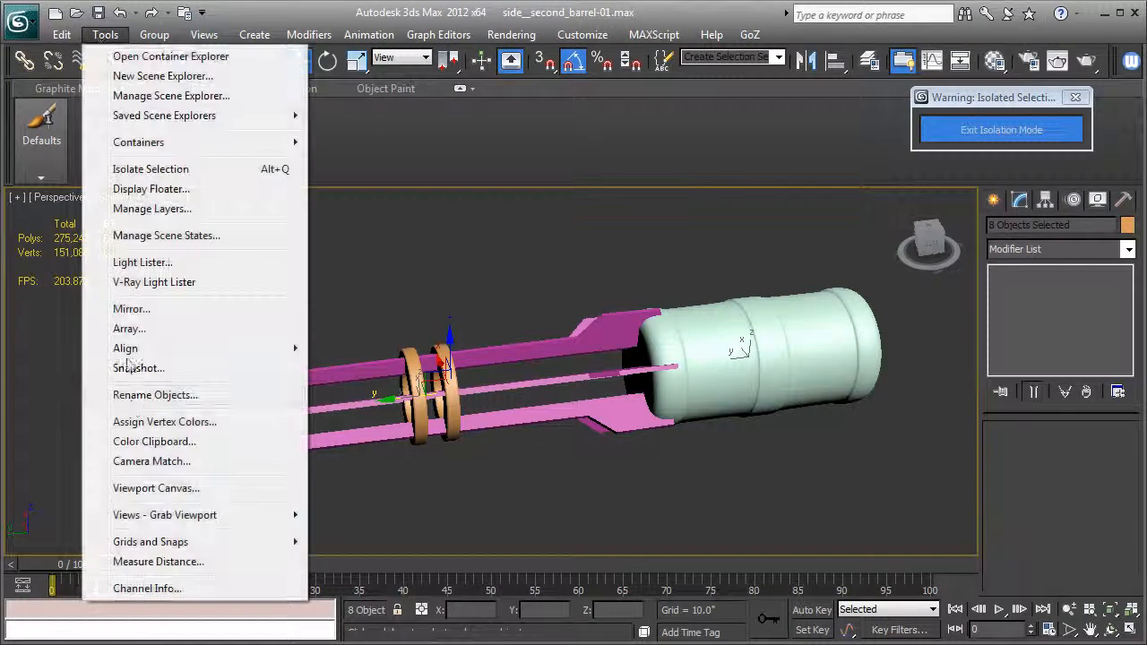
left_click(130, 399)
left_click_drag(565, 190, 857, 417)
left_click(877, 463)
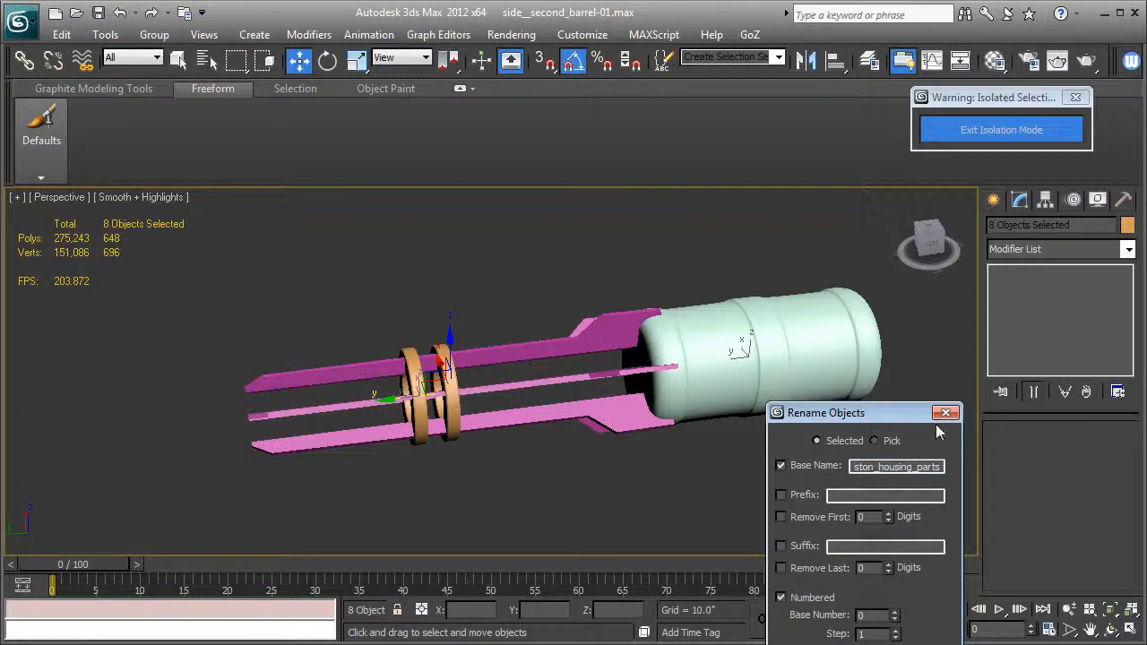
left_click_drag(919, 423, 926, 355)
left_click(942, 350)
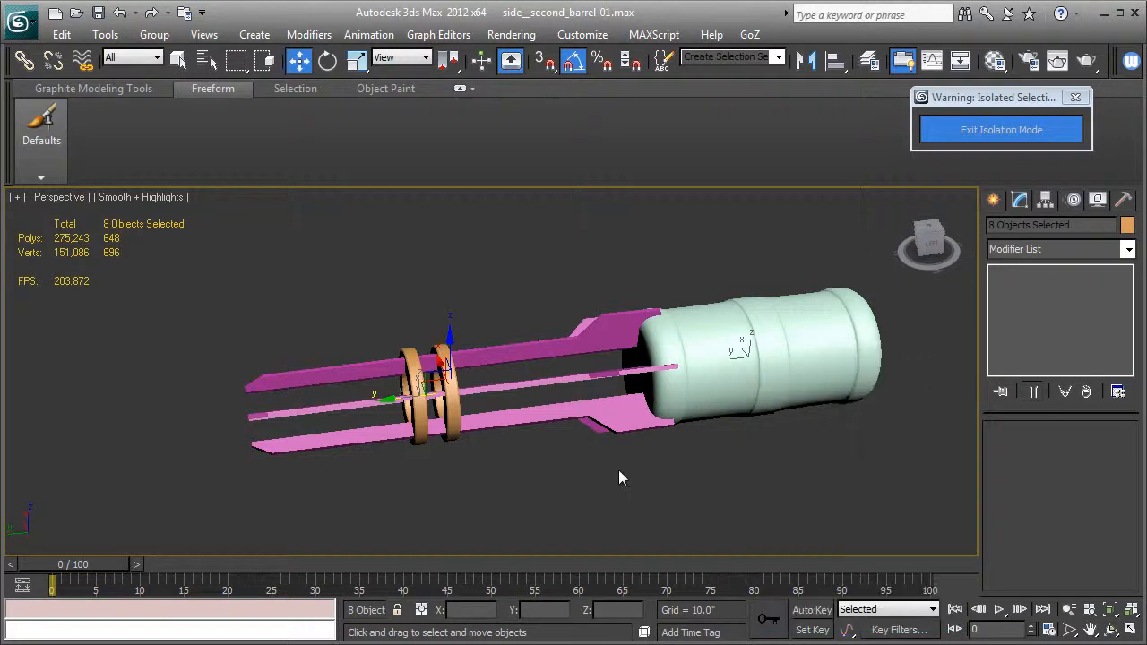
Step: Exit isolation mode and hide the Blueprints layer
middle_click_drag(586, 472, 566, 439)
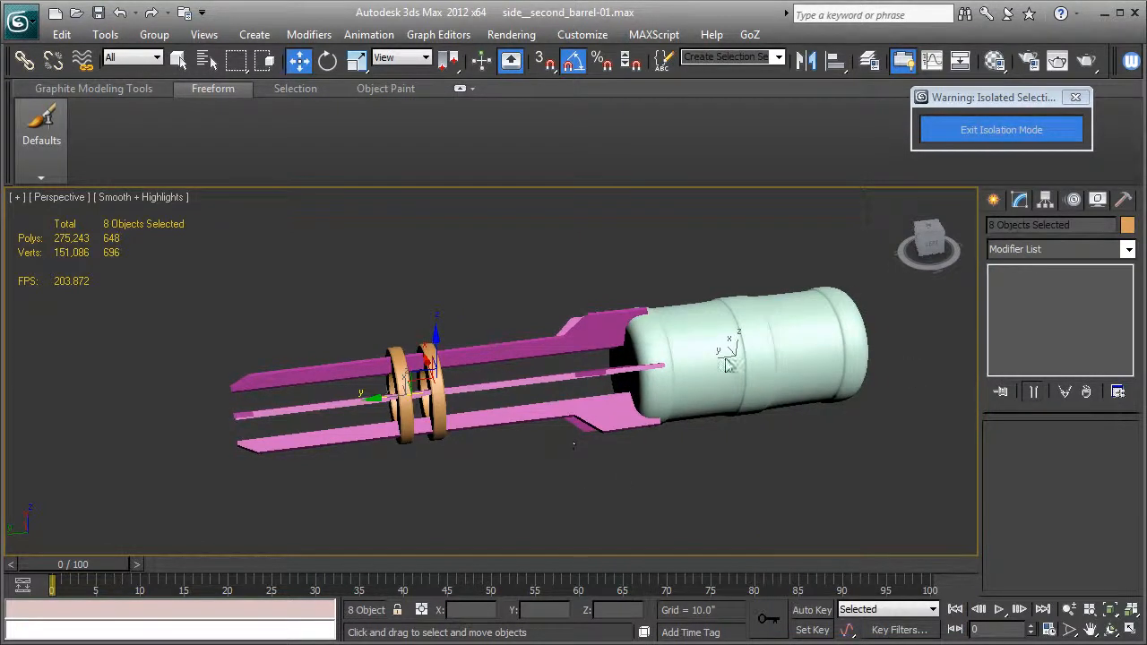
left_click(963, 125)
scroll(740, 356, "down", 5)
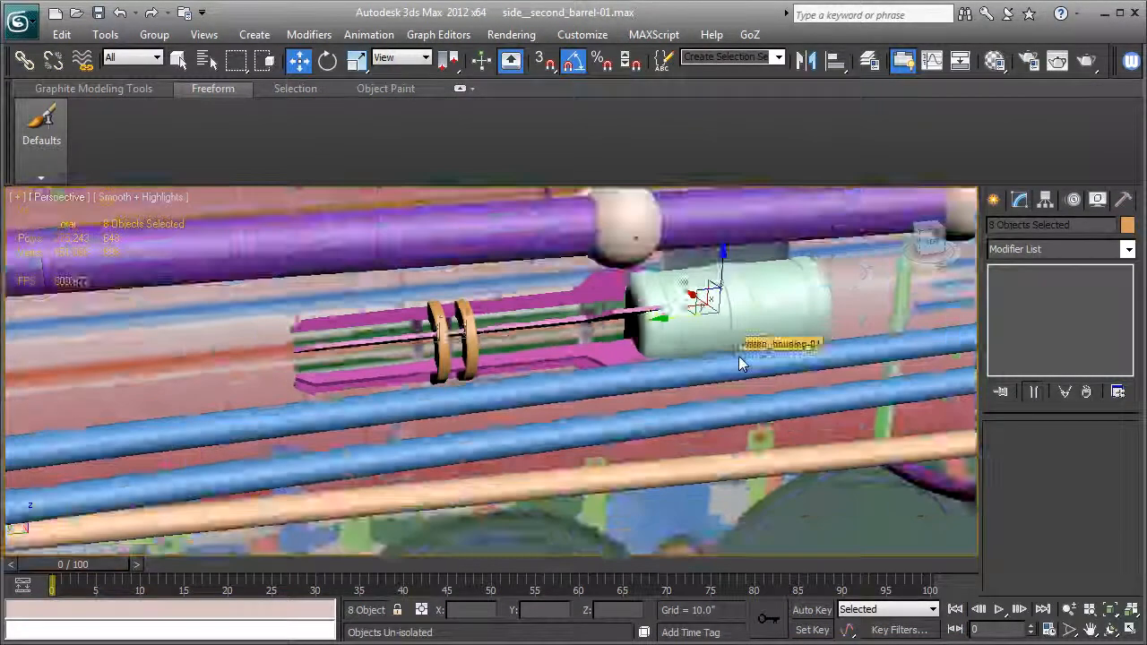
left_click(869, 60)
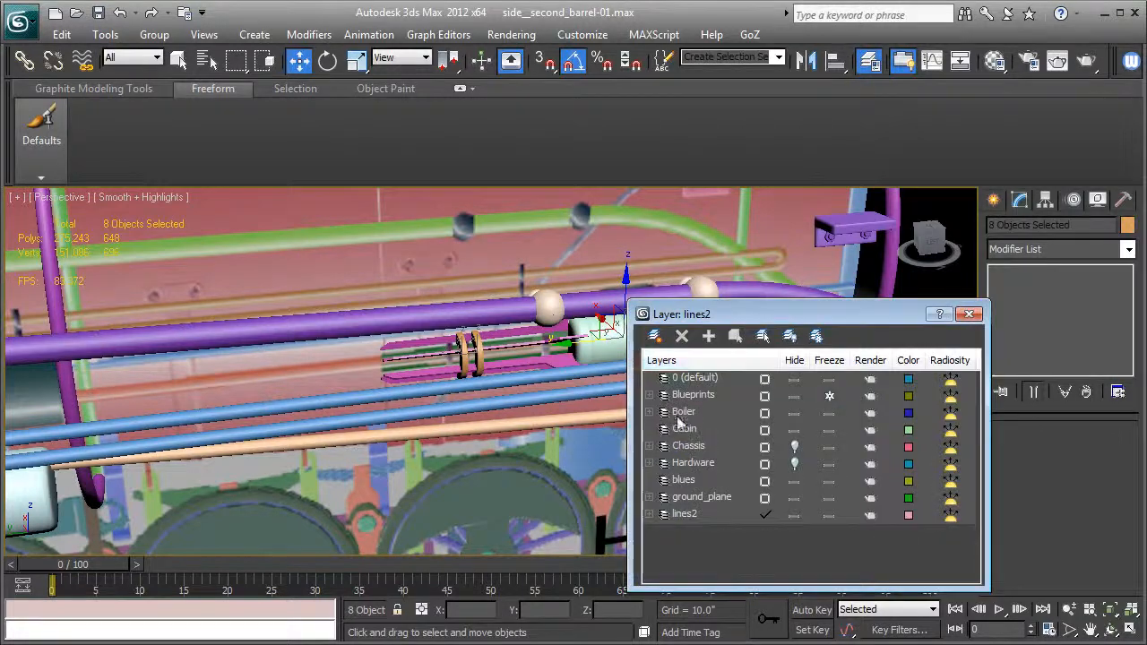
left_click(795, 396)
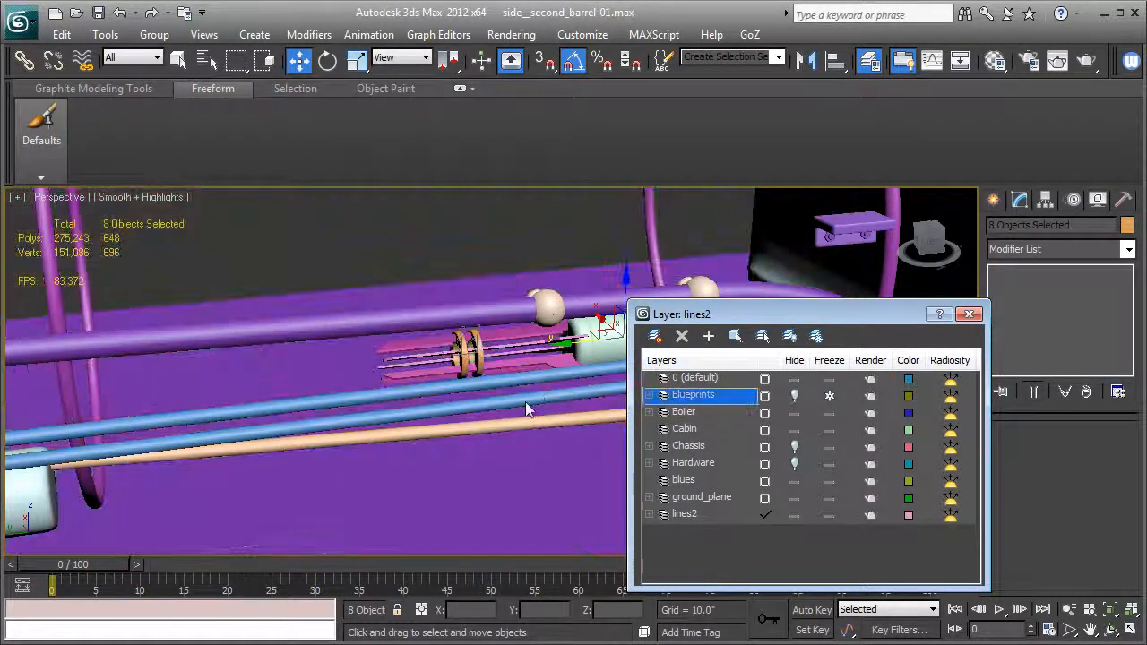
middle_click_drag(525, 401, 520, 402)
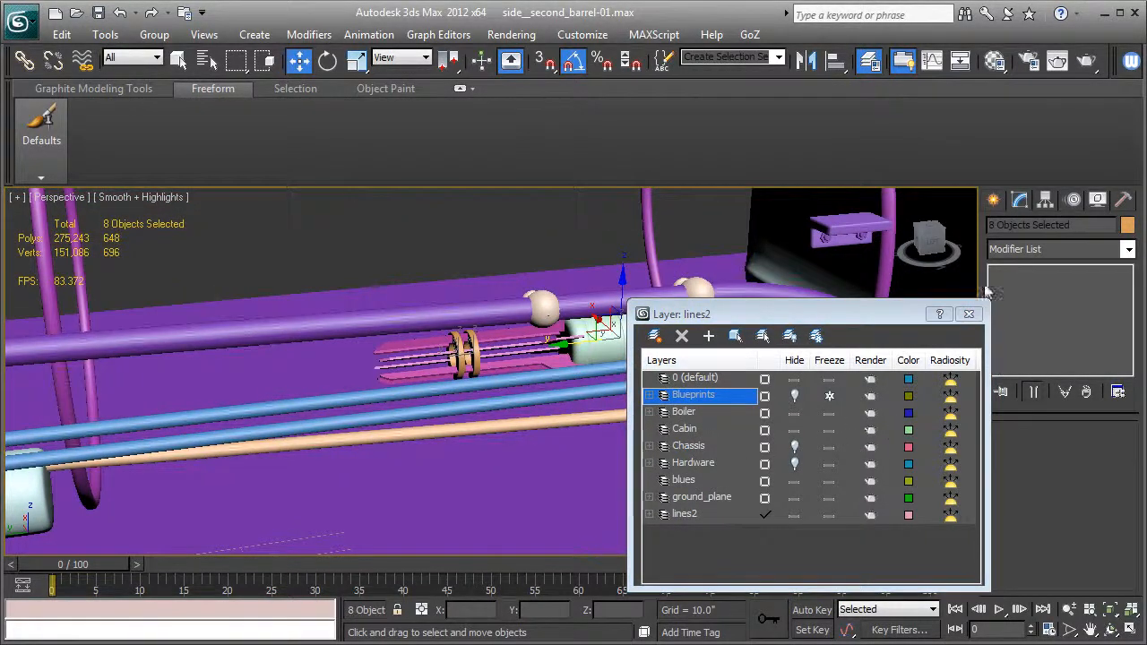
Step: Unhide all objects without unhiding the hidden layers, and close the layer manager
left_click(1095, 201)
left_click(1059, 477)
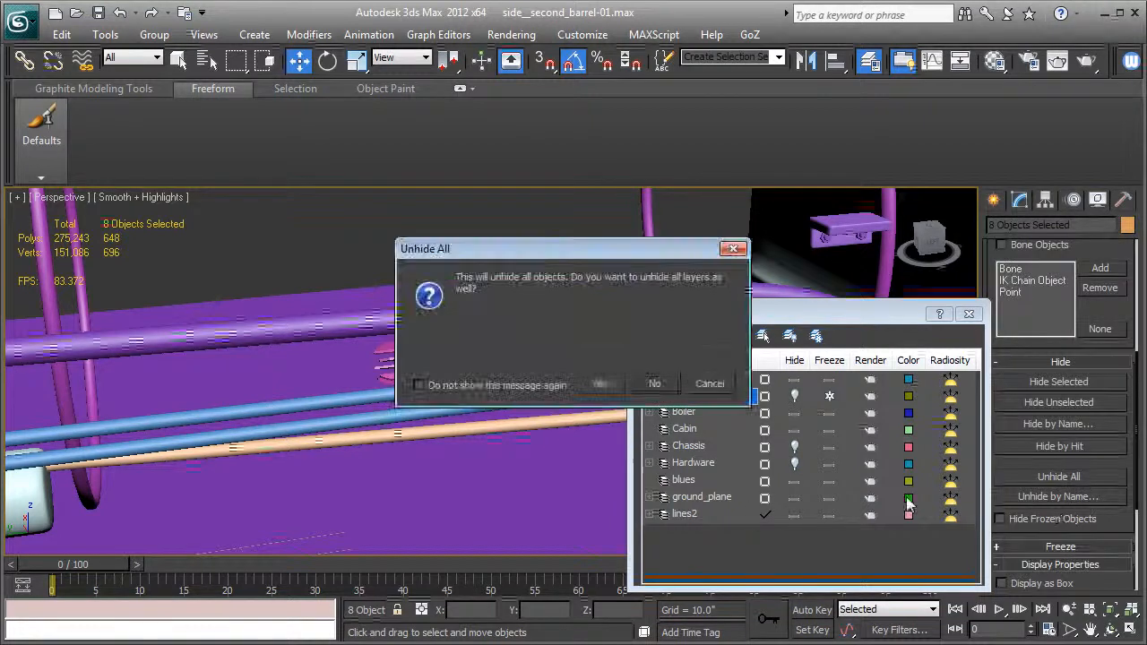
left_click(662, 383)
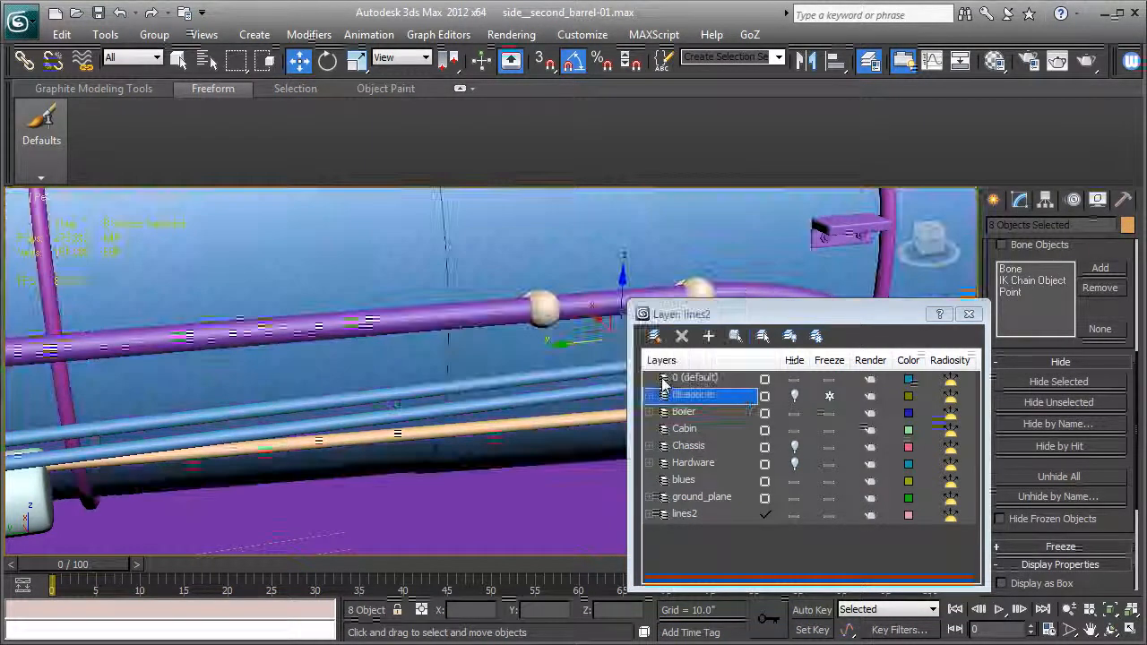
left_click(970, 314)
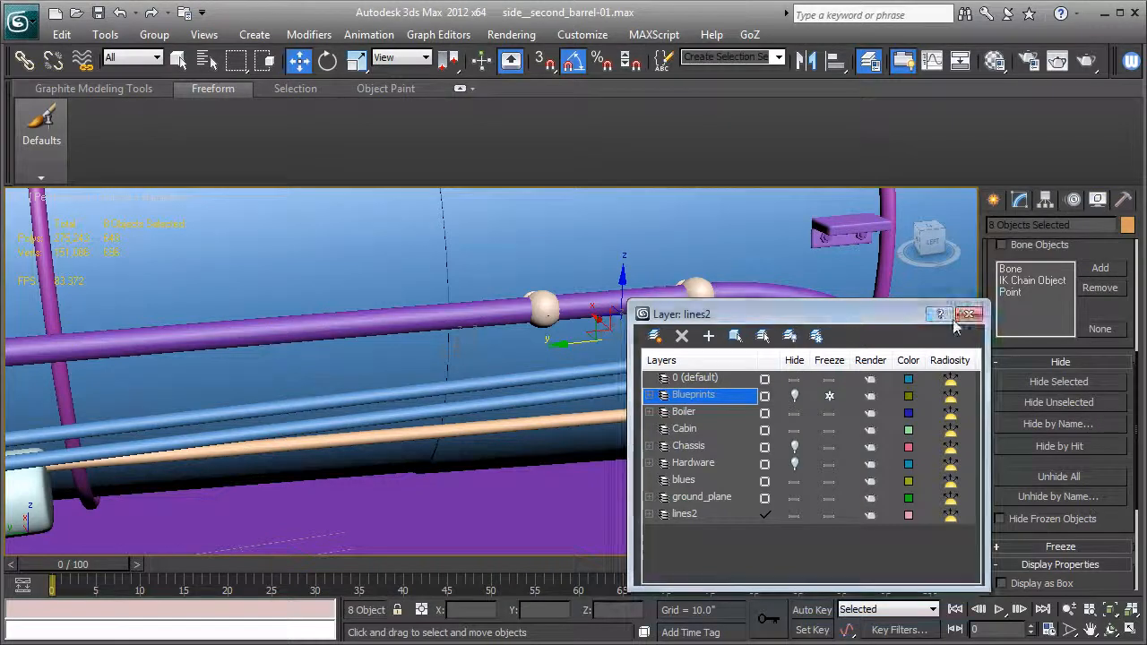
Step: Select the piston housing with its plates and rings in wireframe view, removing the boiler from the selection
scroll(458, 432, "down", 3)
mouse_move(458, 432)
middle_mouse_down("alt")
mouse_move(499, 401)
mouse_move(445, 472)
mouse_move(423, 545)
mouse_move(420, 491)
middle_mouse_up("alt")
key("F3")
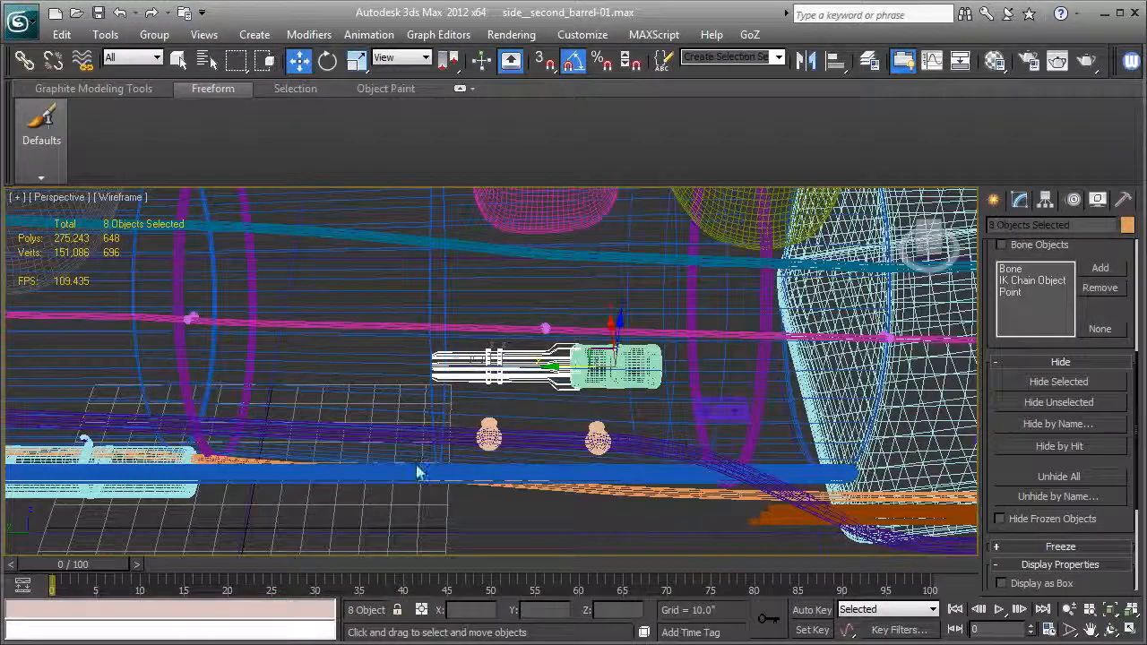
left_click(377, 343)
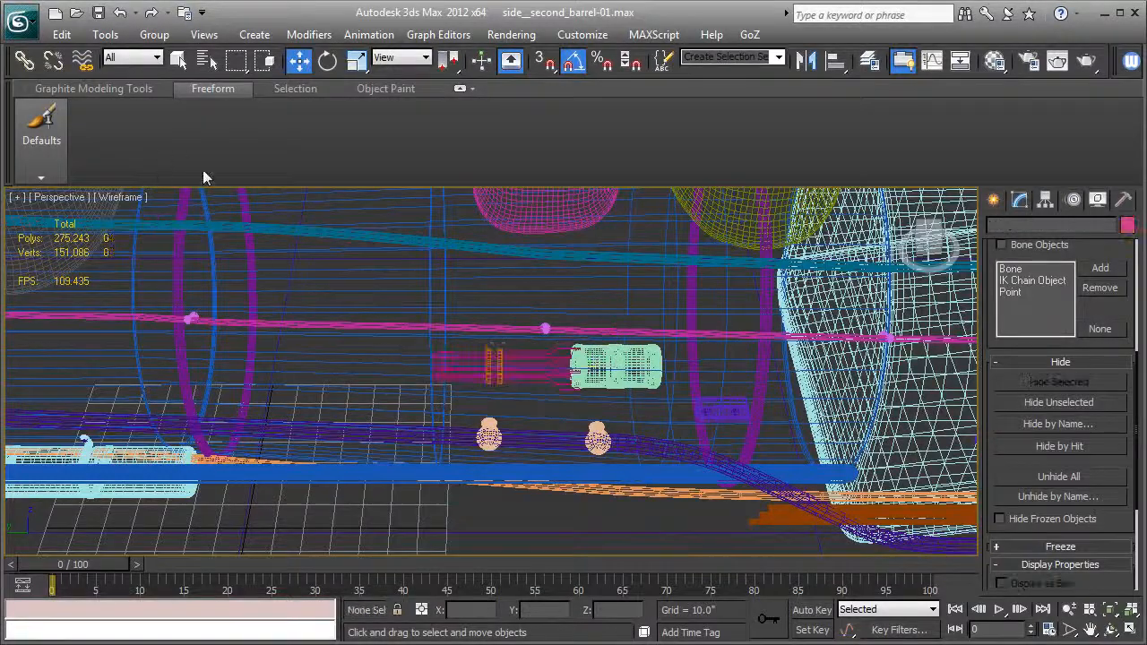
left_click(179, 65)
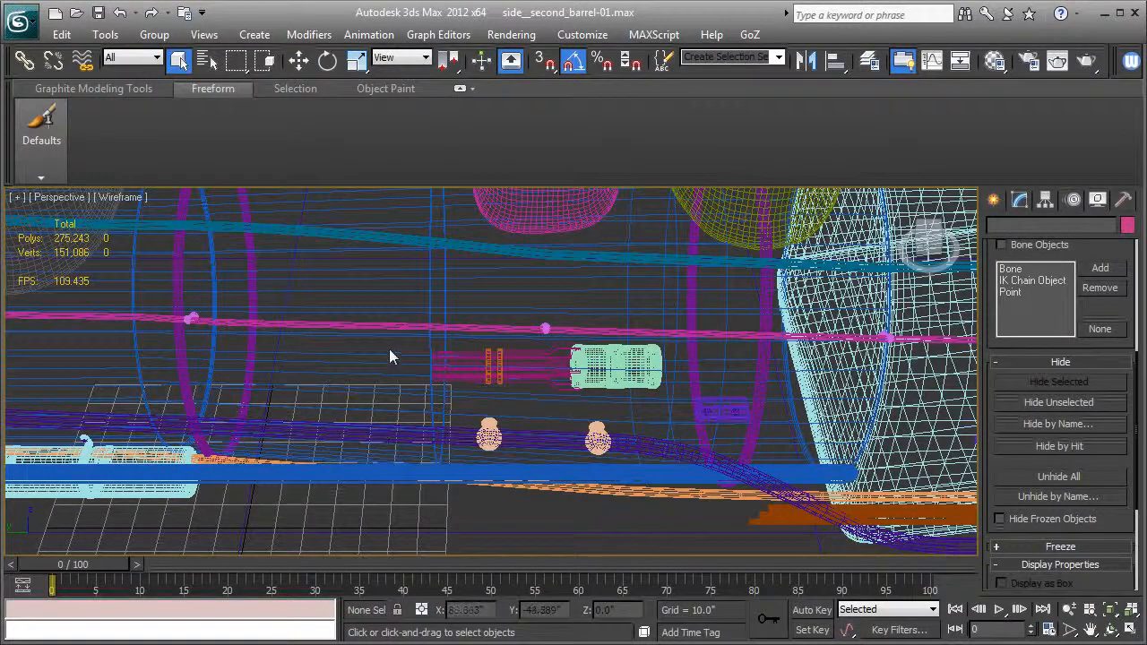
left_click_drag(583, 389, 681, 397)
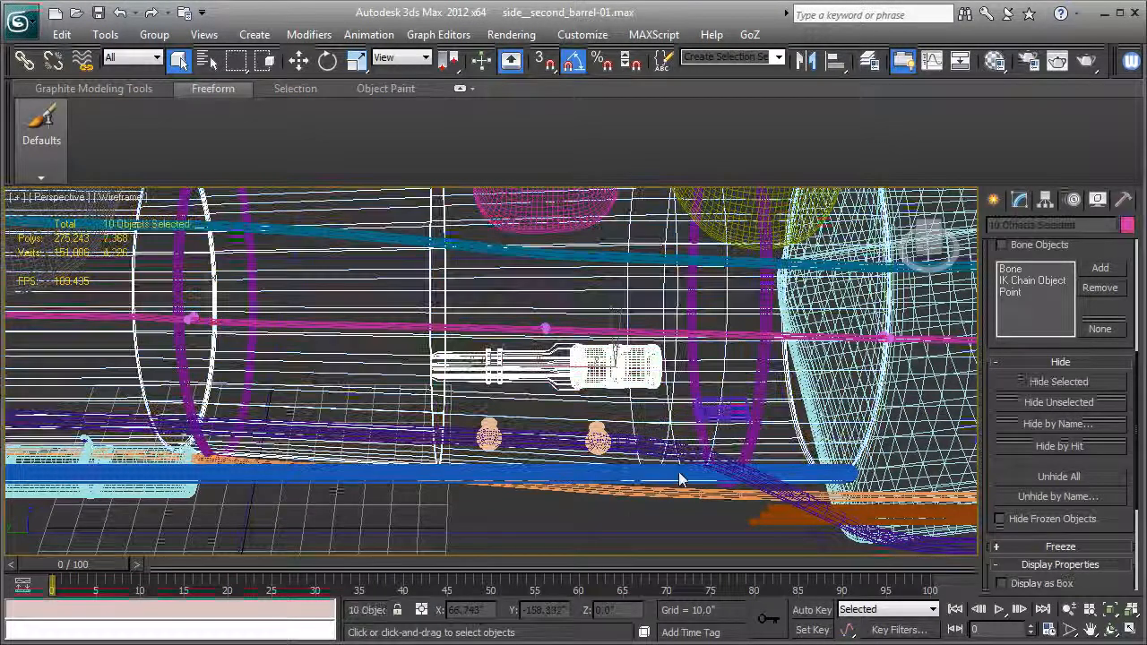
left_click_drag(602, 528, 715, 433, "alt")
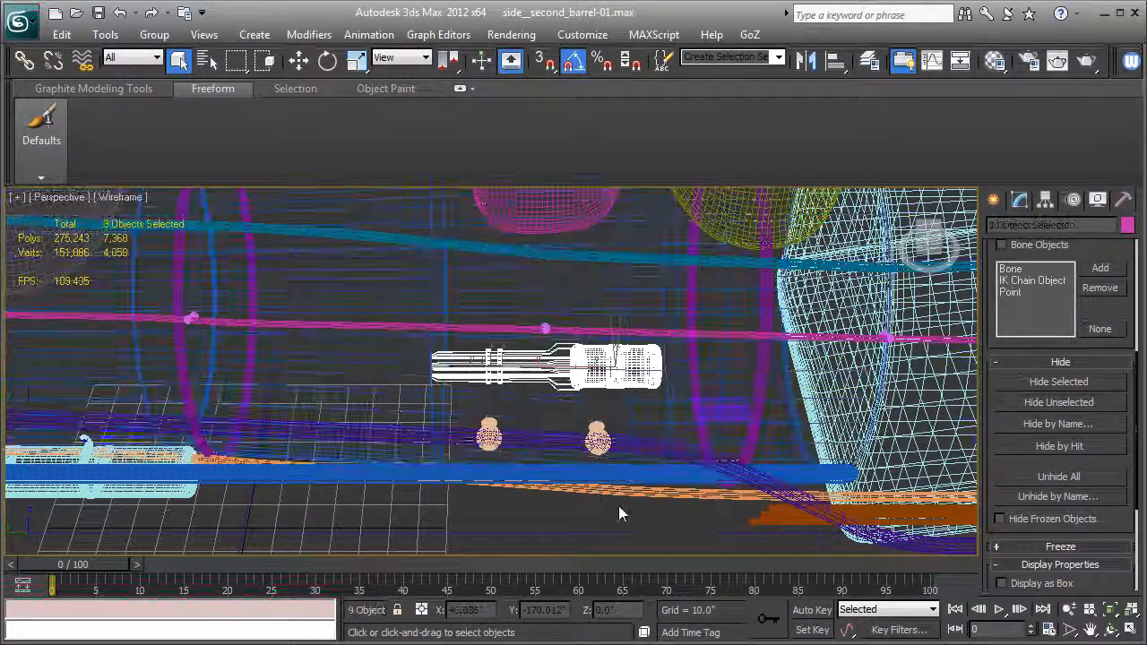
Step: Move the selected piston assembly out of the boiler to its outer side, in line with the thin orange pipe
left_click(299, 63)
key("F3")
key("z")
middle_click_drag(455, 332, 546, 318, "alt")
left_click_drag(541, 305, 697, 388)
middle_click_drag(722, 376, 616, 256, "alt")
left_click_drag(656, 272, 659, 262)
middle_click_drag(659, 261, 302, 285, "alt")
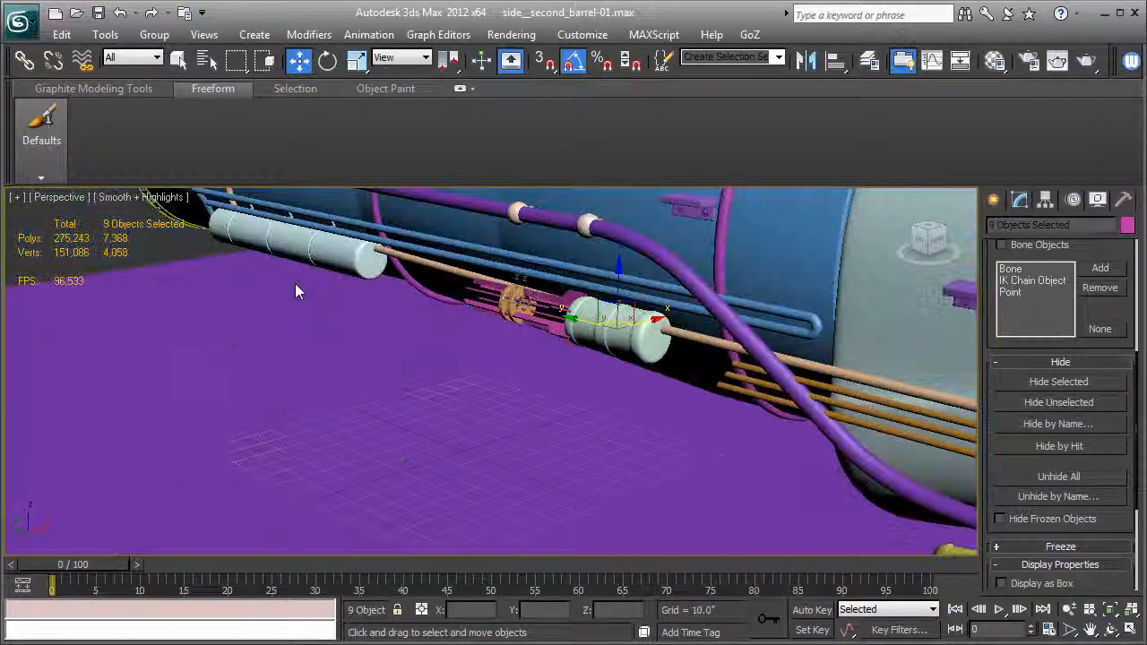
Step: Shift the piston assembly along the pipe toward the boiler's rear section and raise it slightly to align with the pipe
middle_click_drag(536, 331, 495, 334, "alt")
left_click_drag(591, 329, 618, 330)
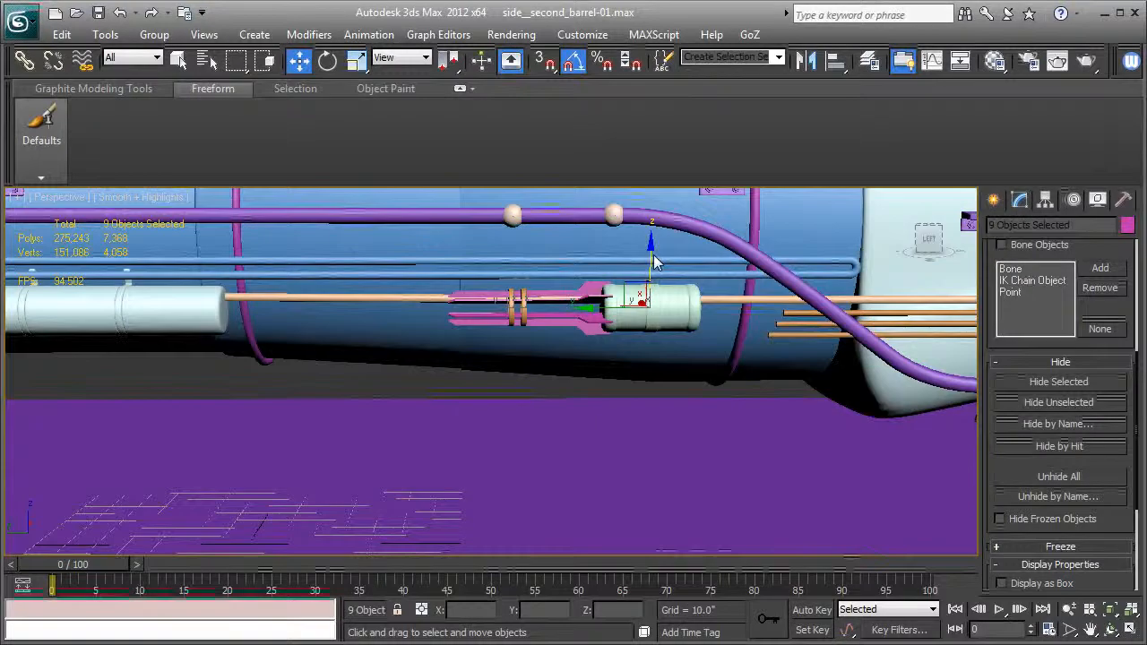
left_click_drag(650, 264, 650, 260)
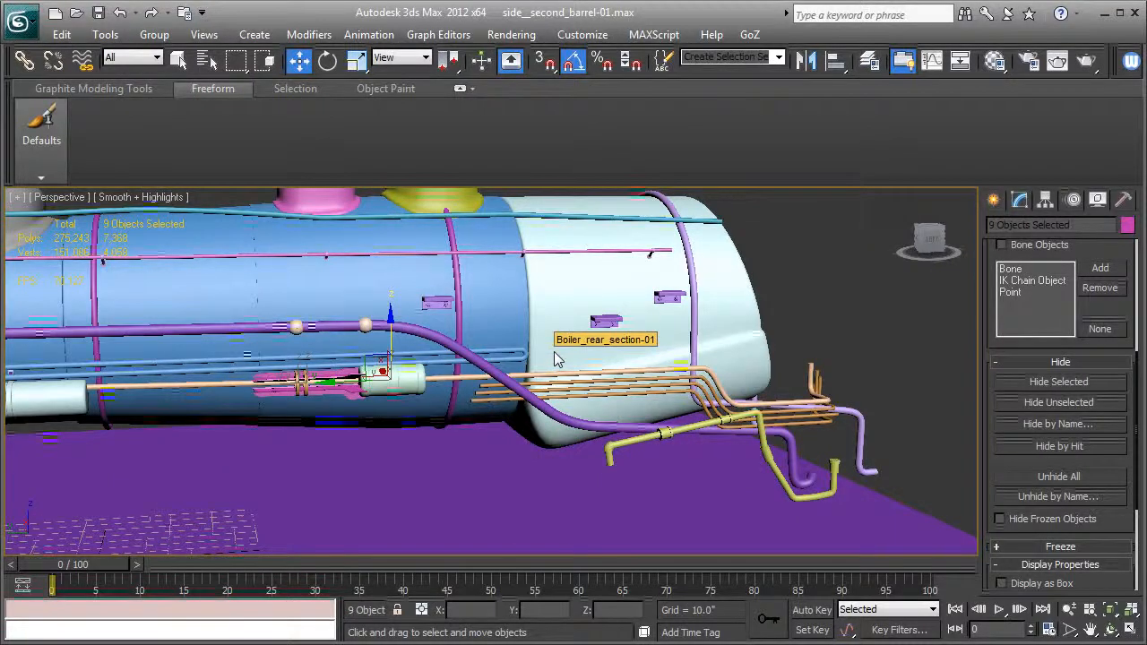
middle_click_drag(555, 359, 371, 389, "alt")
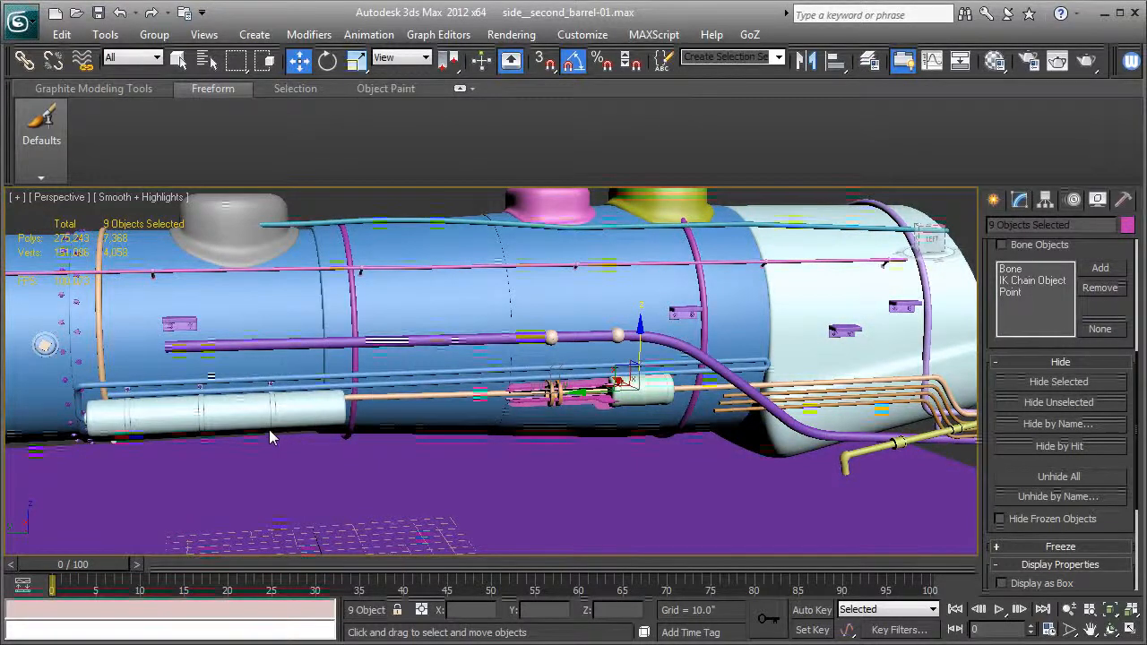
middle_click_drag(283, 426, 550, 437)
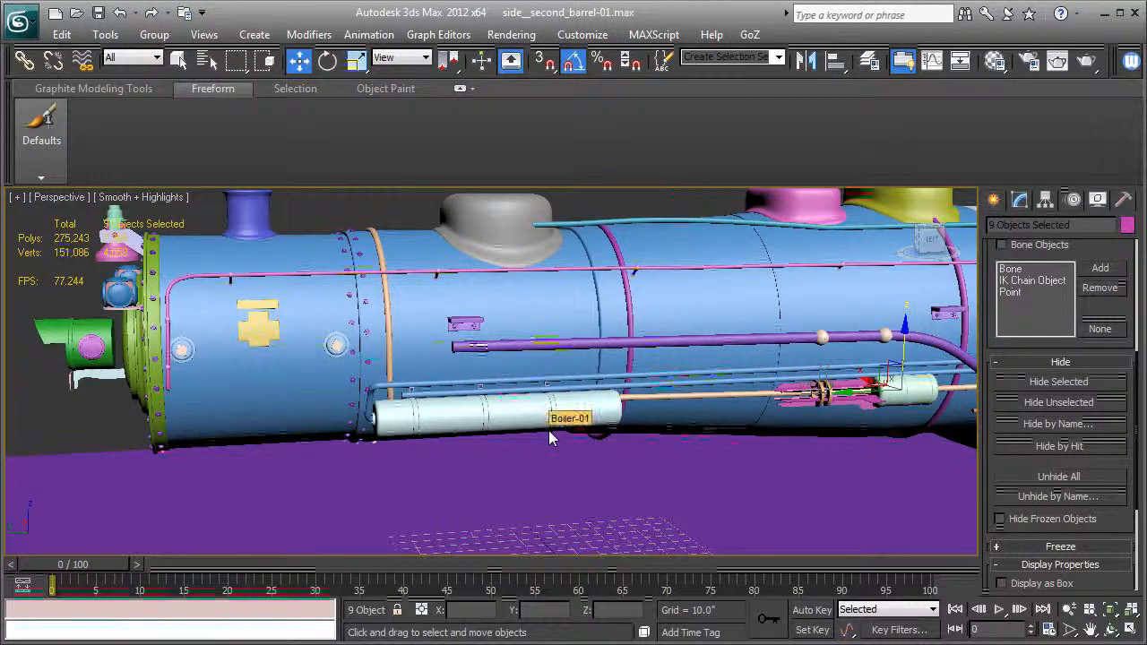